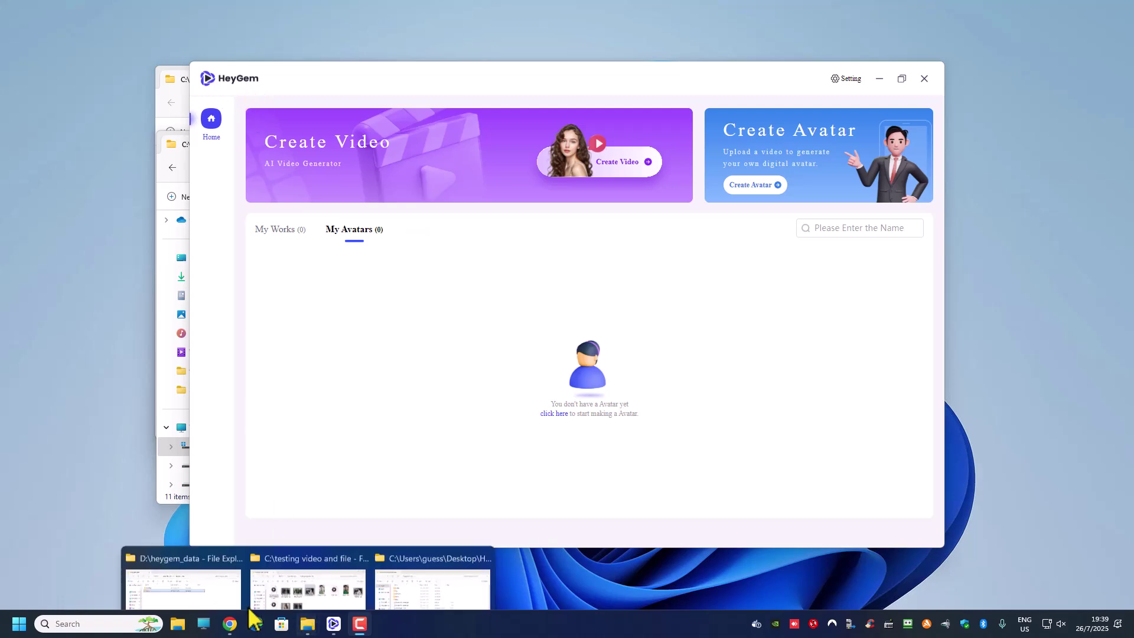
# - Switch to Chrome and open the Pricing Plans page on the HeyGen website
pyautogui.click(229, 632)
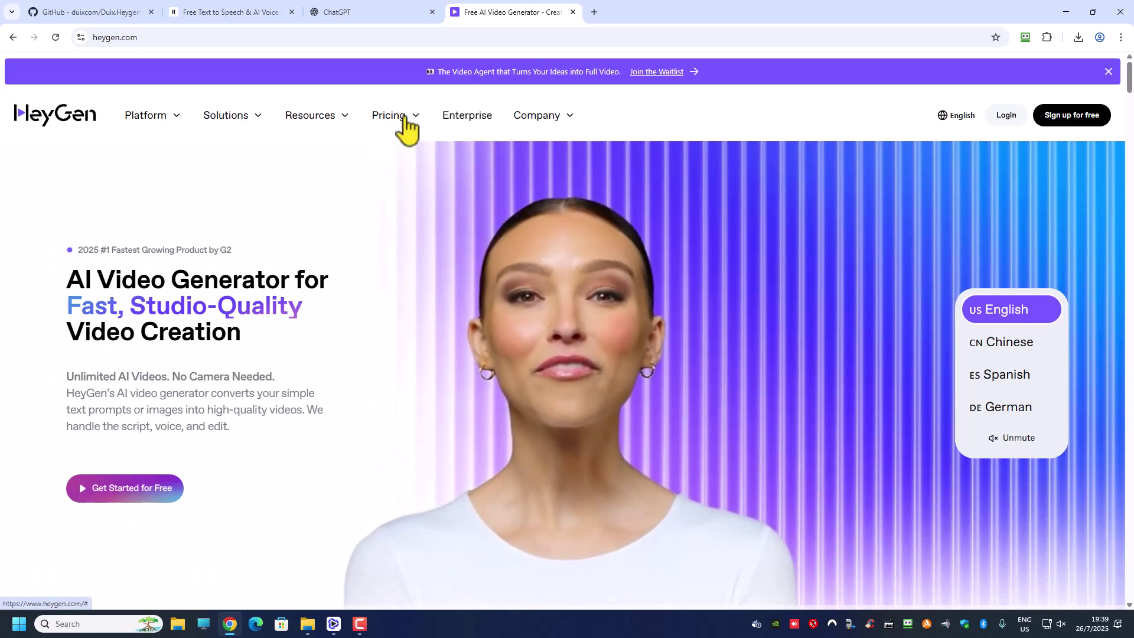
pyautogui.moveTo(400, 122)
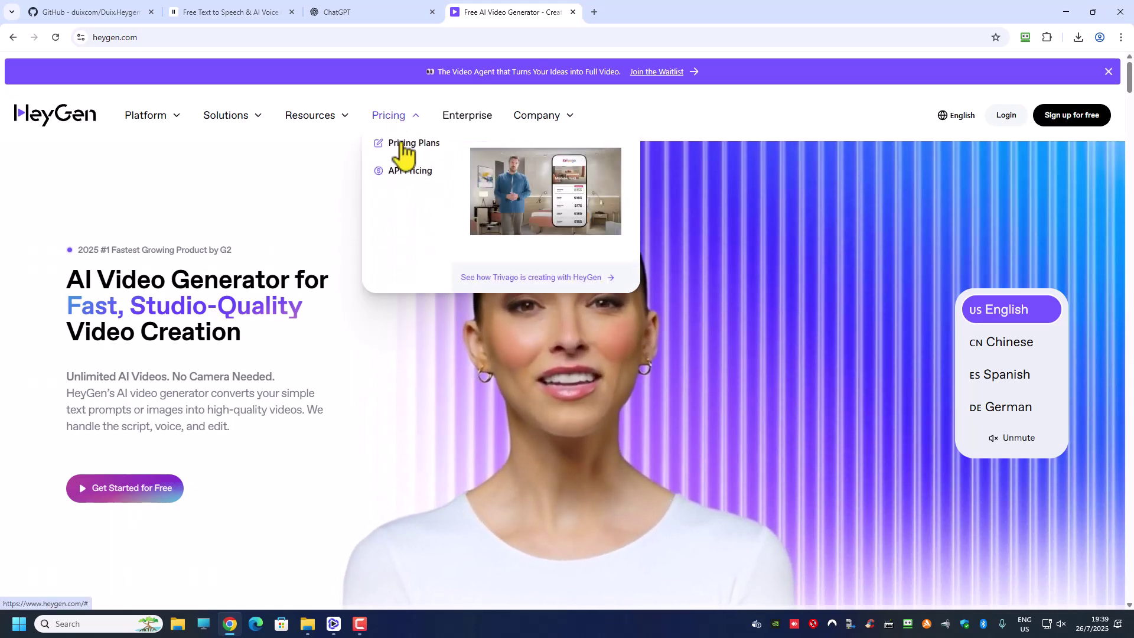
pyautogui.click(413, 148)
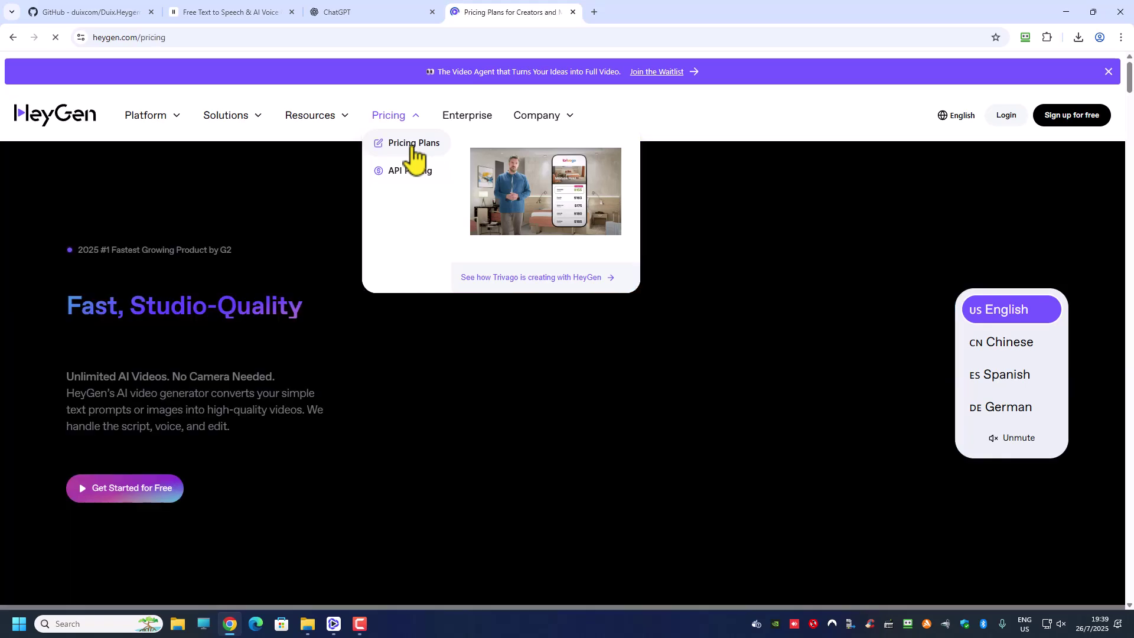
# - Examine the pricing plans, especially the Creator plan's monthly price and its video generation limits
pyautogui.scroll(-2, 308, 340)
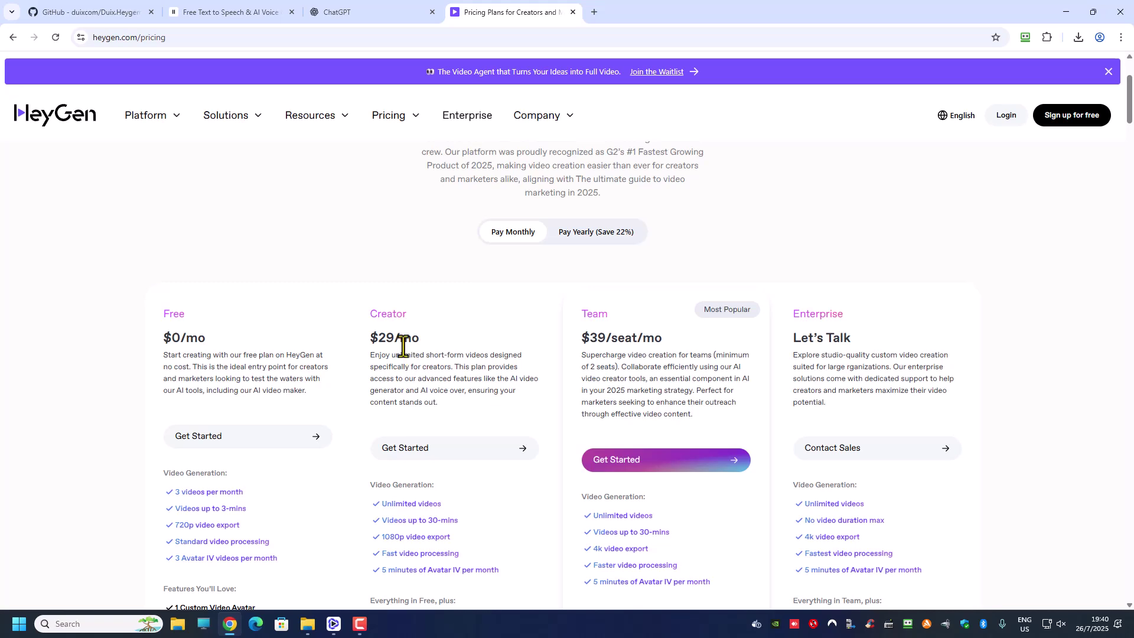
pyautogui.scroll(-2, 403, 348)
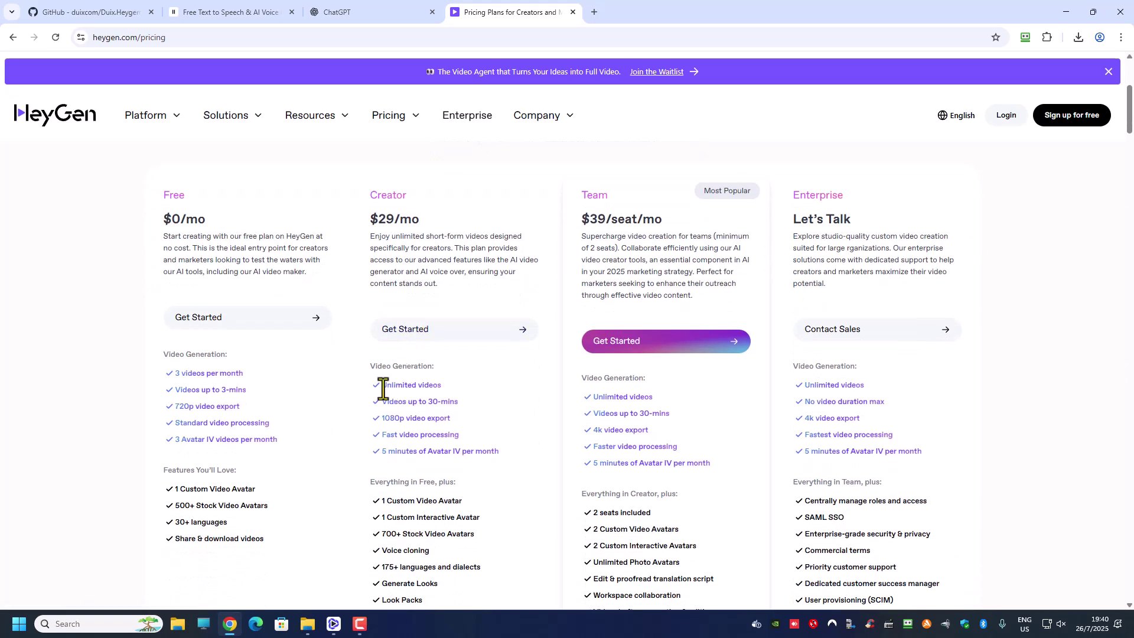
pyautogui.moveTo(382, 389); pyautogui.dragTo(466, 392)
pyautogui.moveTo(388, 401); pyautogui.dragTo(443, 401)
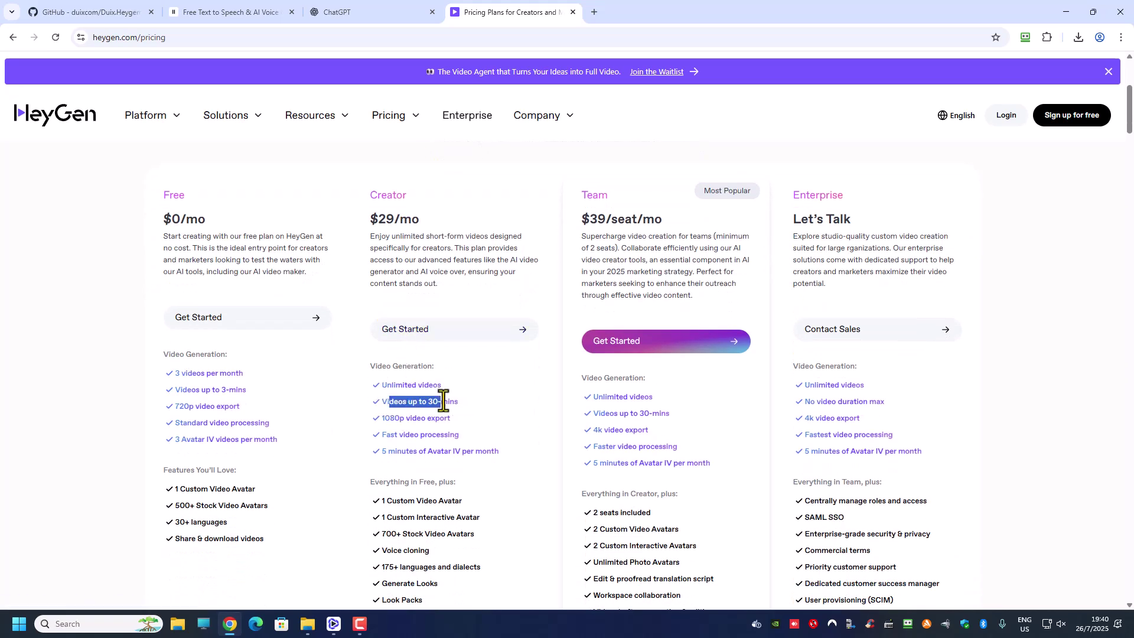
pyautogui.click(407, 386)
pyautogui.moveTo(387, 387); pyautogui.dragTo(456, 394)
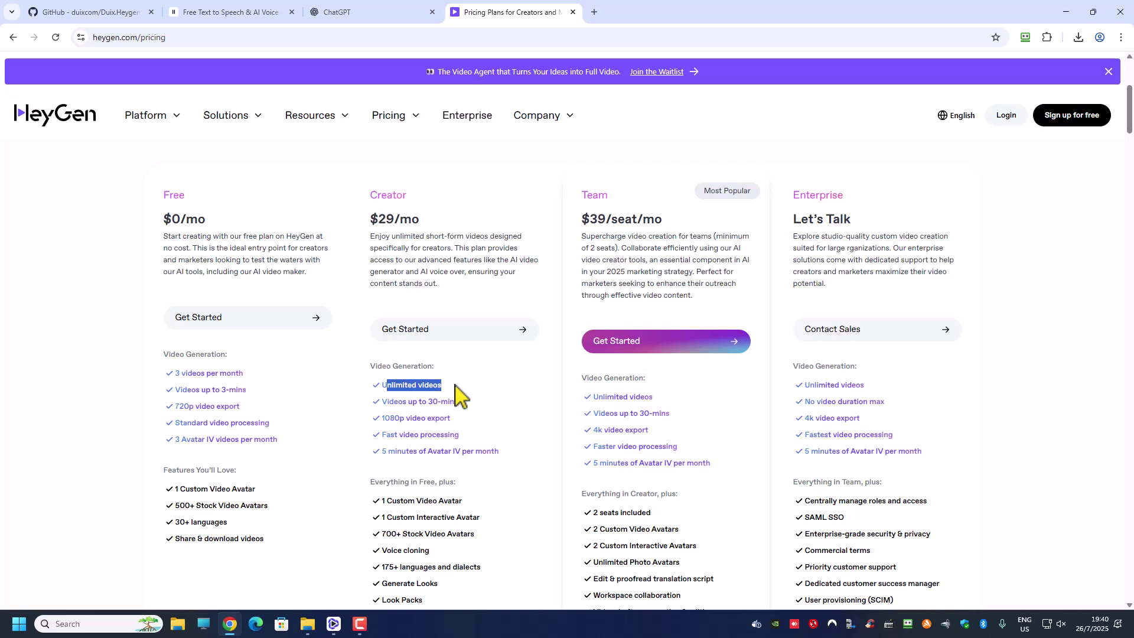
pyautogui.scroll(-3, 456, 393)
pyautogui.scroll(2, 452, 378)
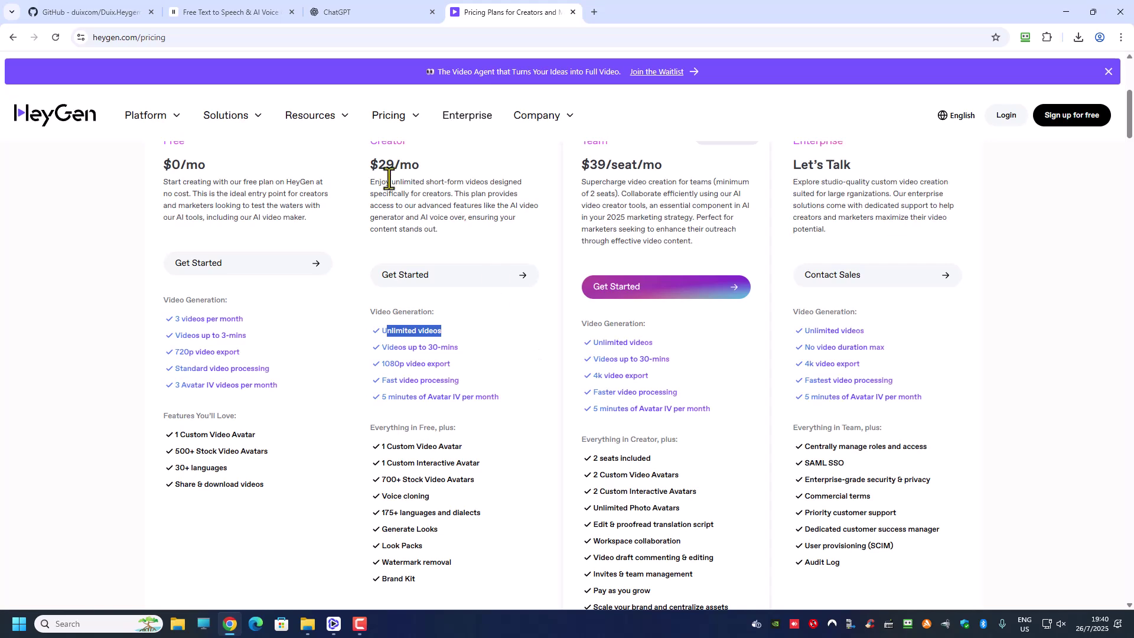
pyautogui.moveTo(367, 164); pyautogui.dragTo(409, 162)
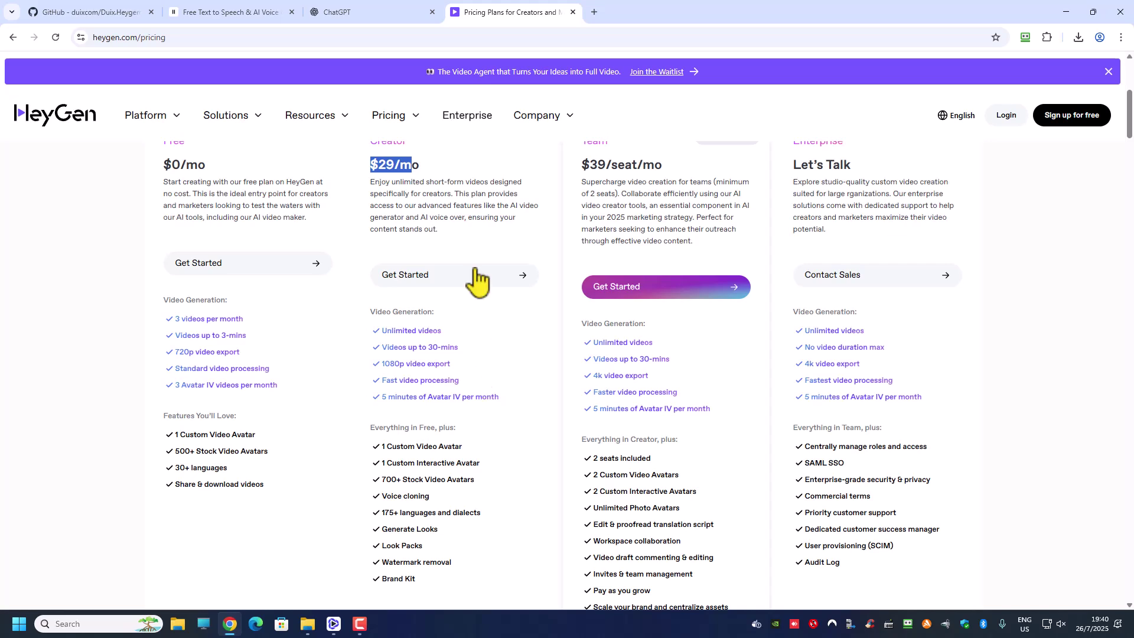
pyautogui.click(396, 177)
pyautogui.moveTo(382, 165); pyautogui.dragTo(412, 165)
pyautogui.scroll(5, 399, 345)
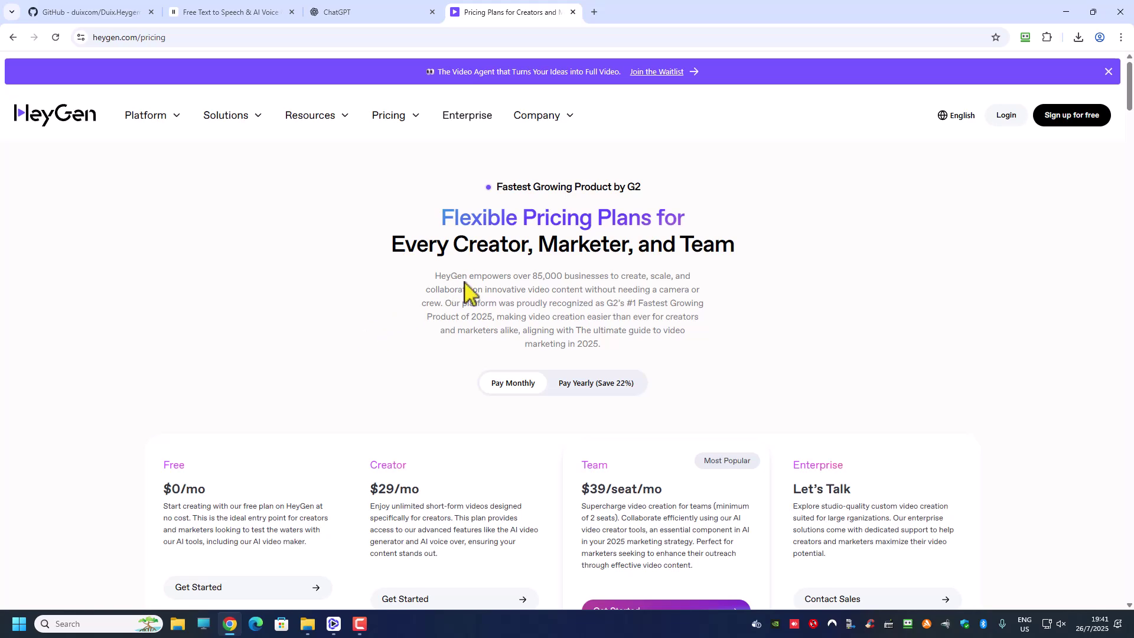
pyautogui.scroll(-4, 467, 293)
pyautogui.scroll(4, 468, 293)
# - Switch back to HeyGem, minimize the browser, and upload 12119189_3840_2160_25fps.mp4 as the source video for a new avatar
pyautogui.click(335, 626)
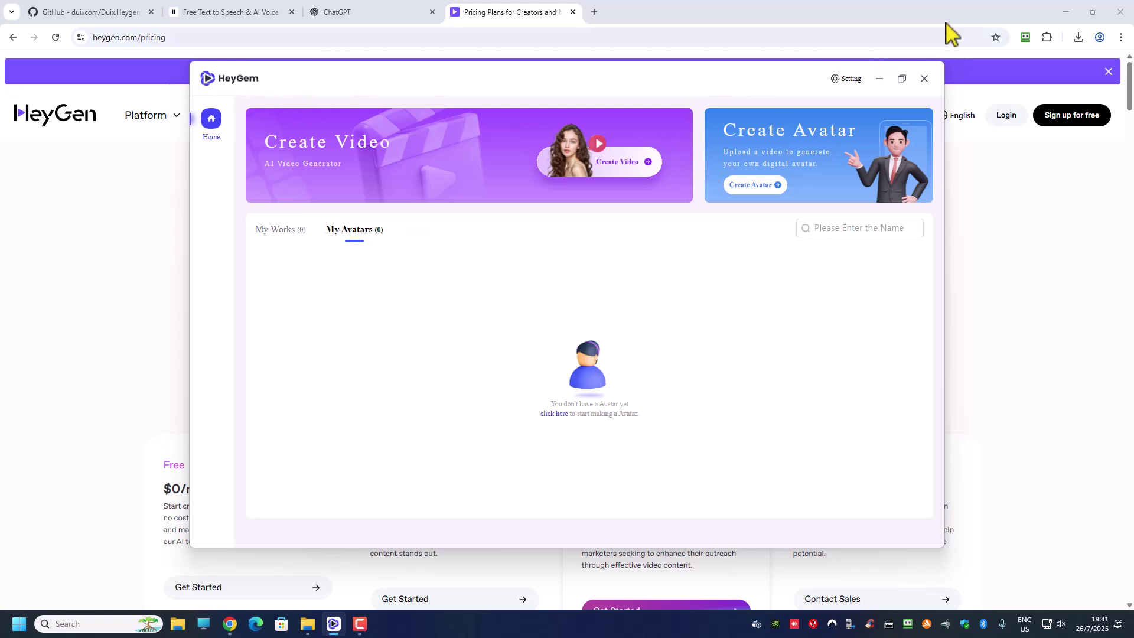
pyautogui.click(1066, 11)
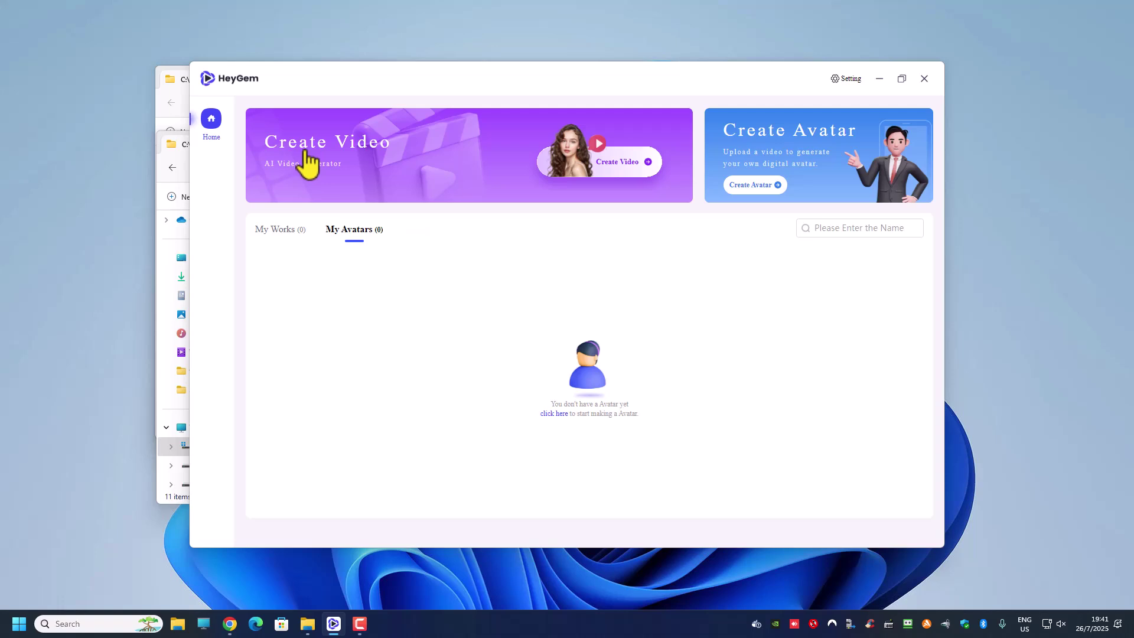
pyautogui.click(757, 185)
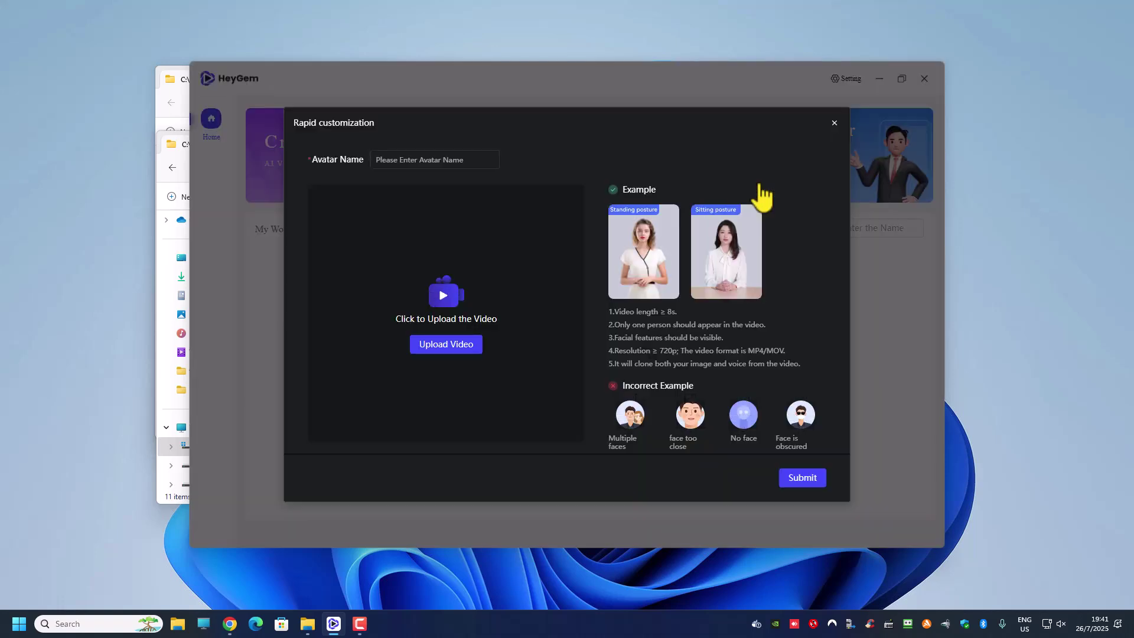
pyautogui.click(449, 348)
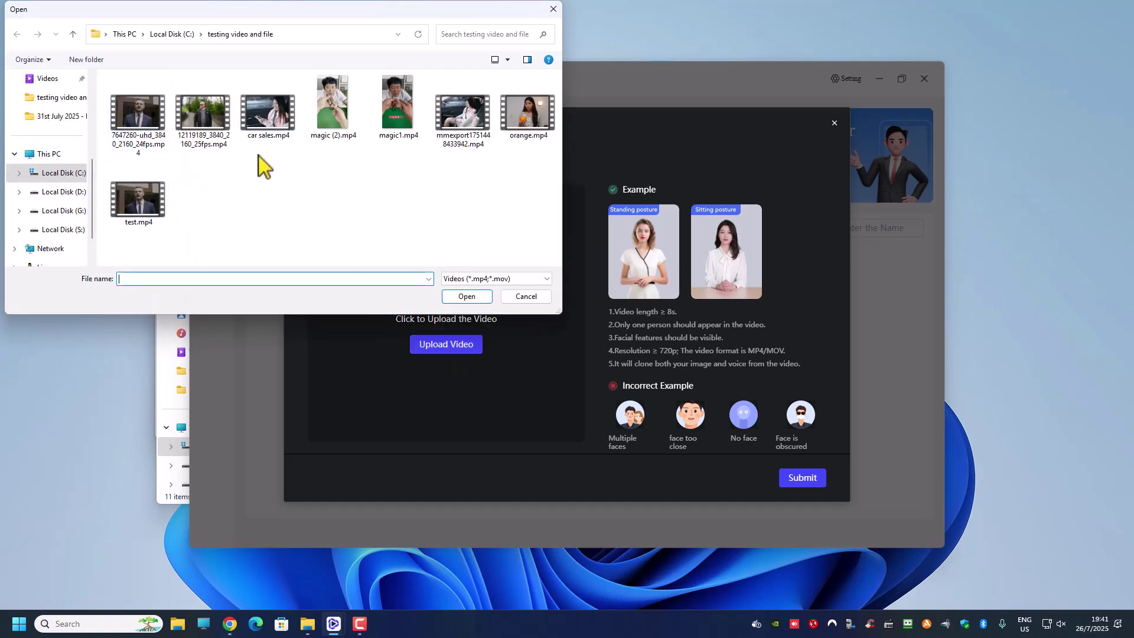
pyautogui.doubleClick(204, 119)
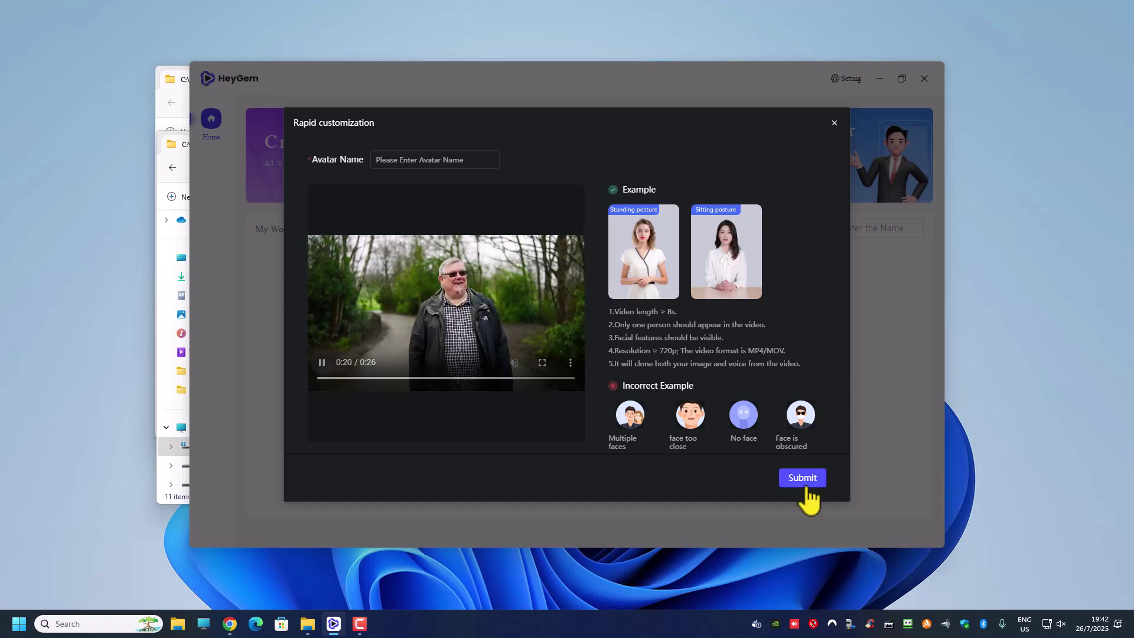
# - Name the avatar "test", submit it, and dismiss the reminder
pyautogui.click(429, 160)
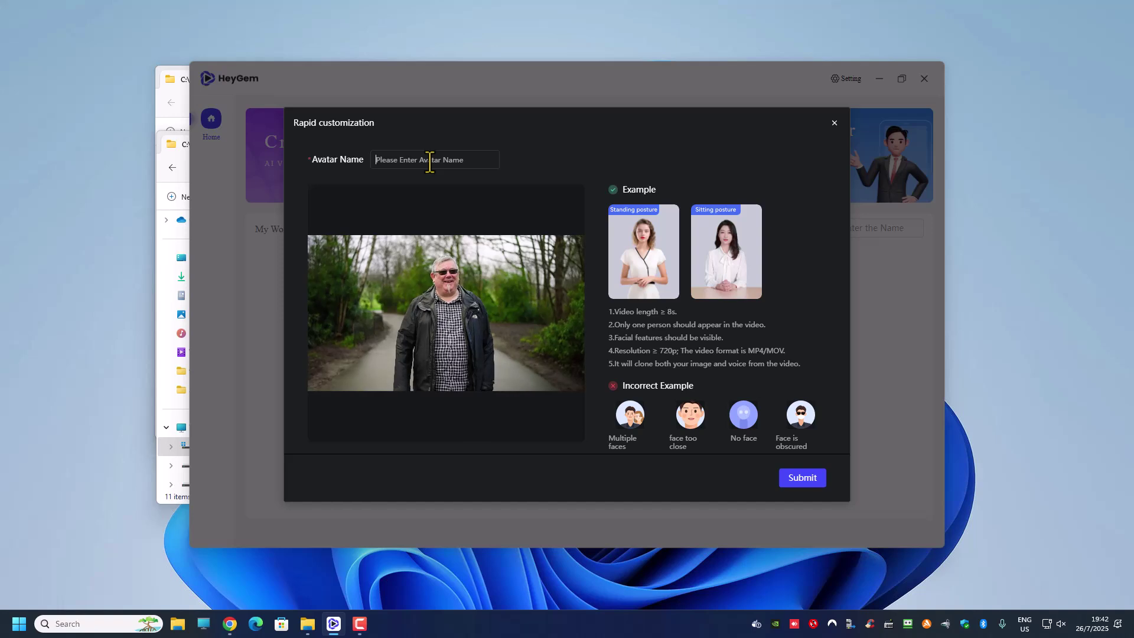
pyautogui.write('t')
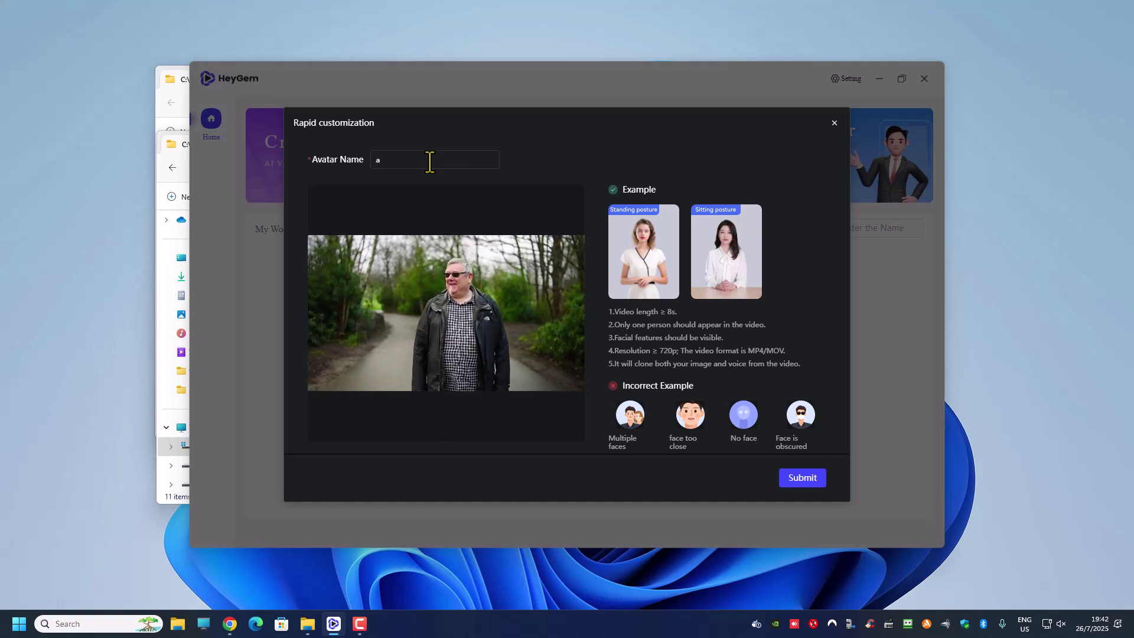
pyautogui.press('BackSpace')
pyautogui.write('test')
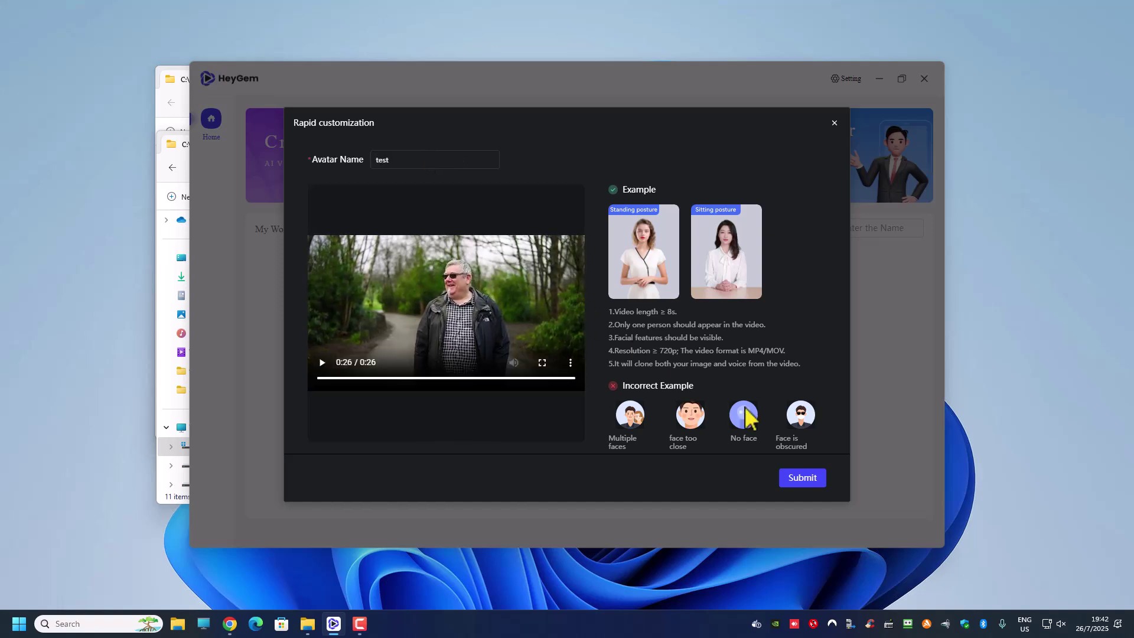
pyautogui.click(804, 478)
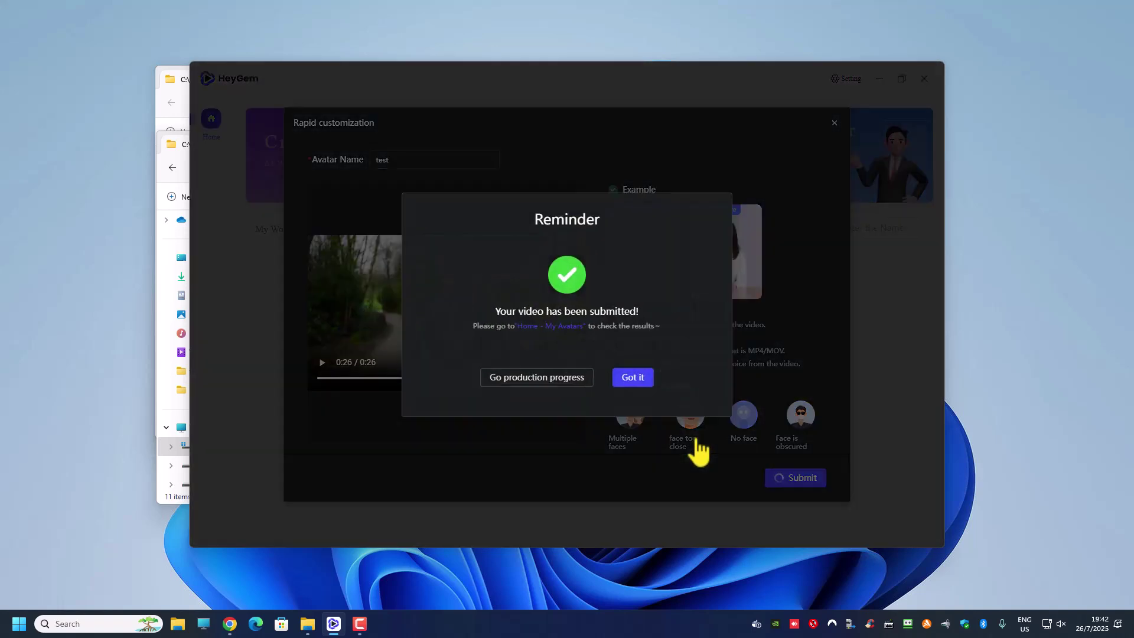
pyautogui.click(630, 378)
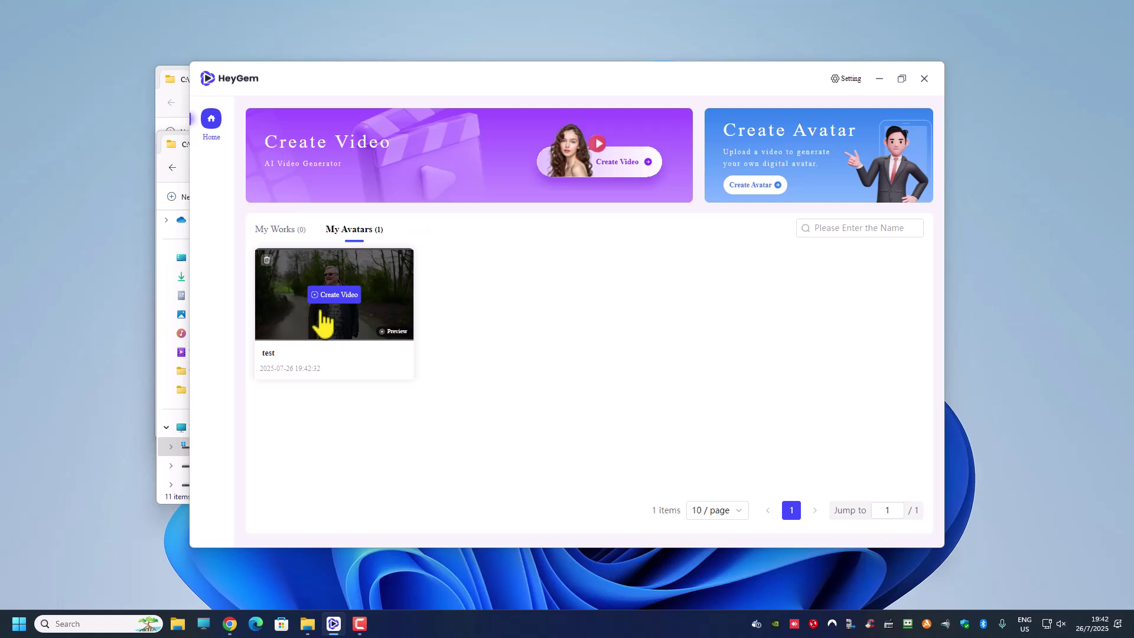
# - Start a new video with the test avatar, add 4da73cd7ee5e4e83a953774080889061.mp3 as its audio, and play the audio preview
pyautogui.click(276, 231)
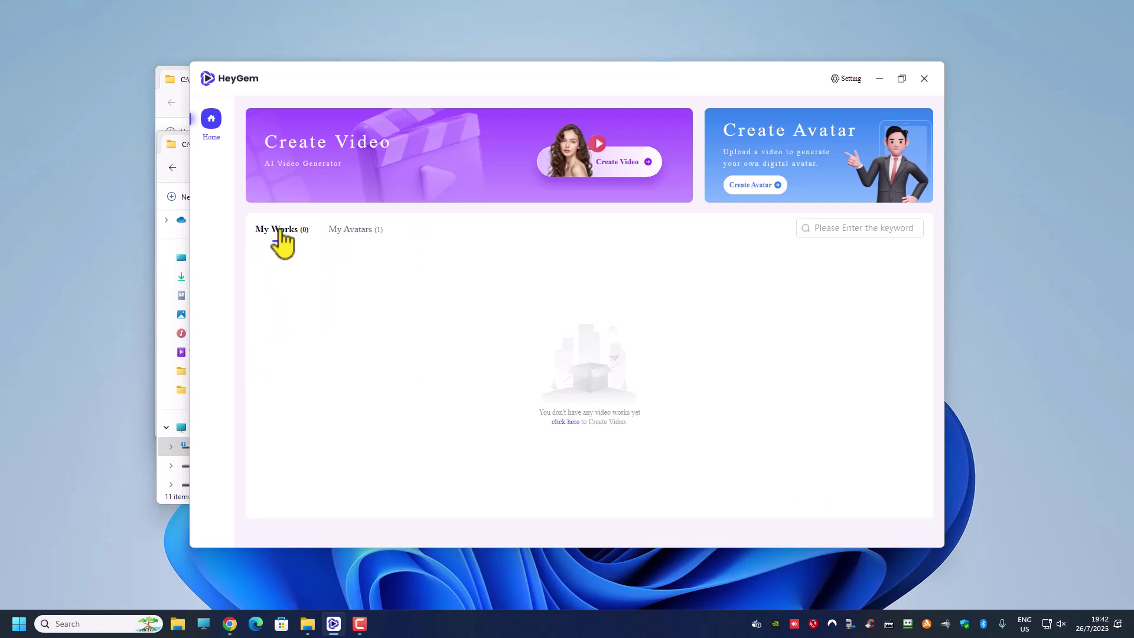
pyautogui.click(349, 232)
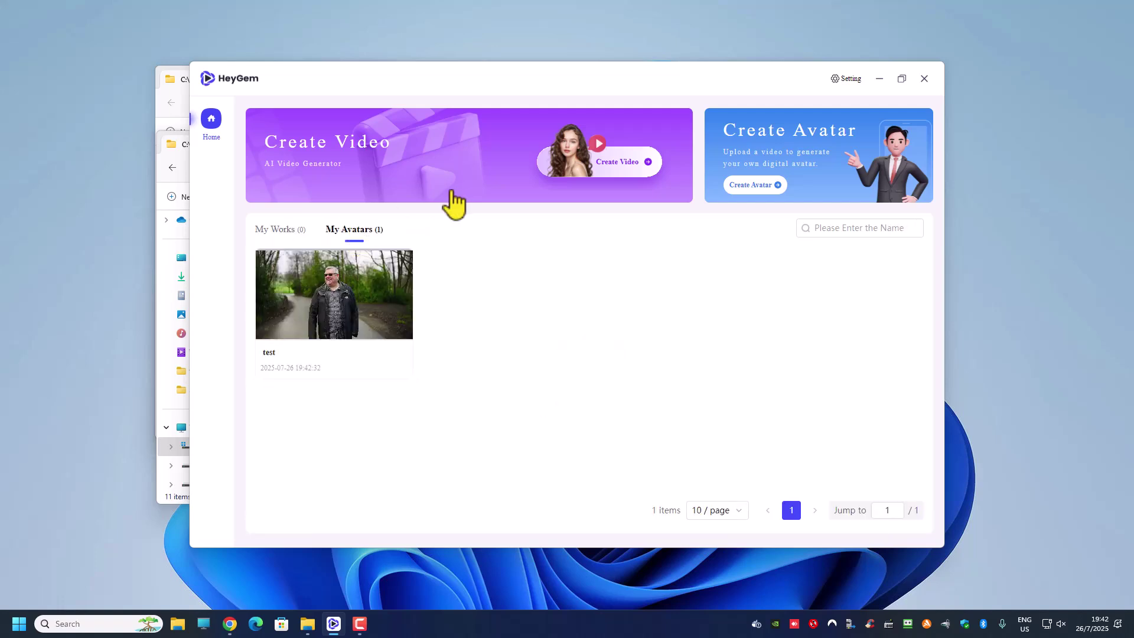
pyautogui.click(623, 166)
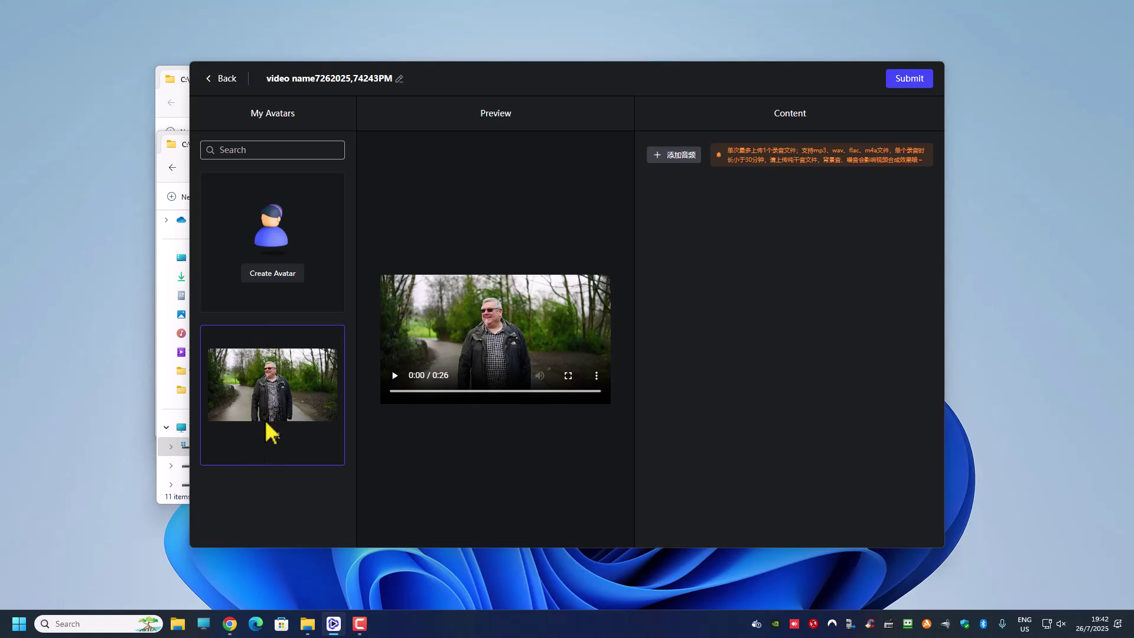
pyautogui.click(685, 158)
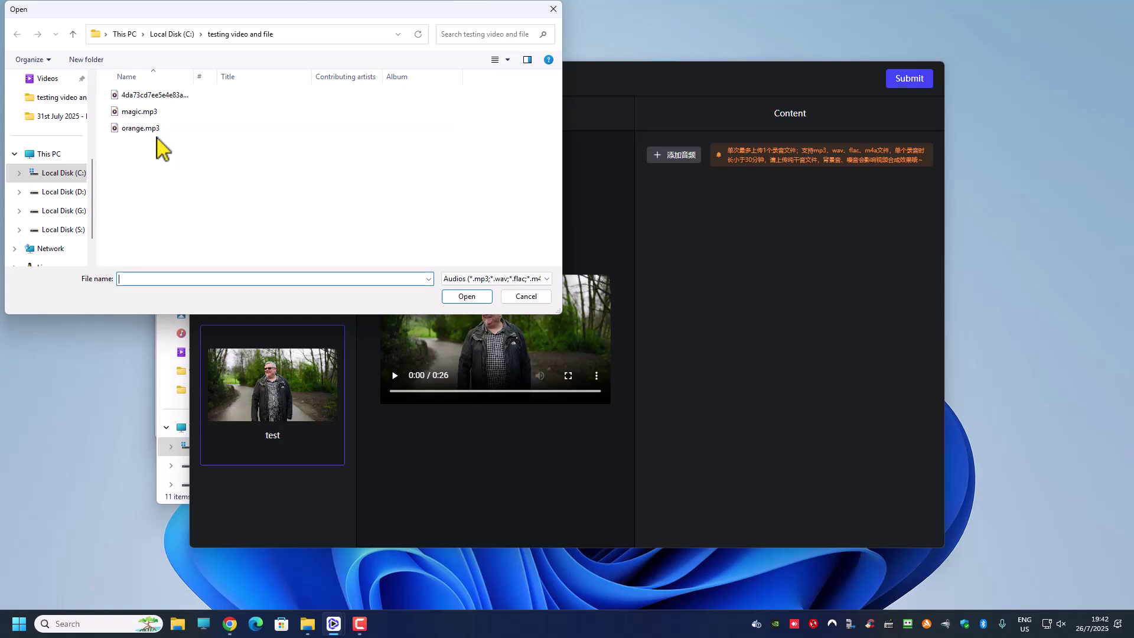
pyautogui.doubleClick(158, 98)
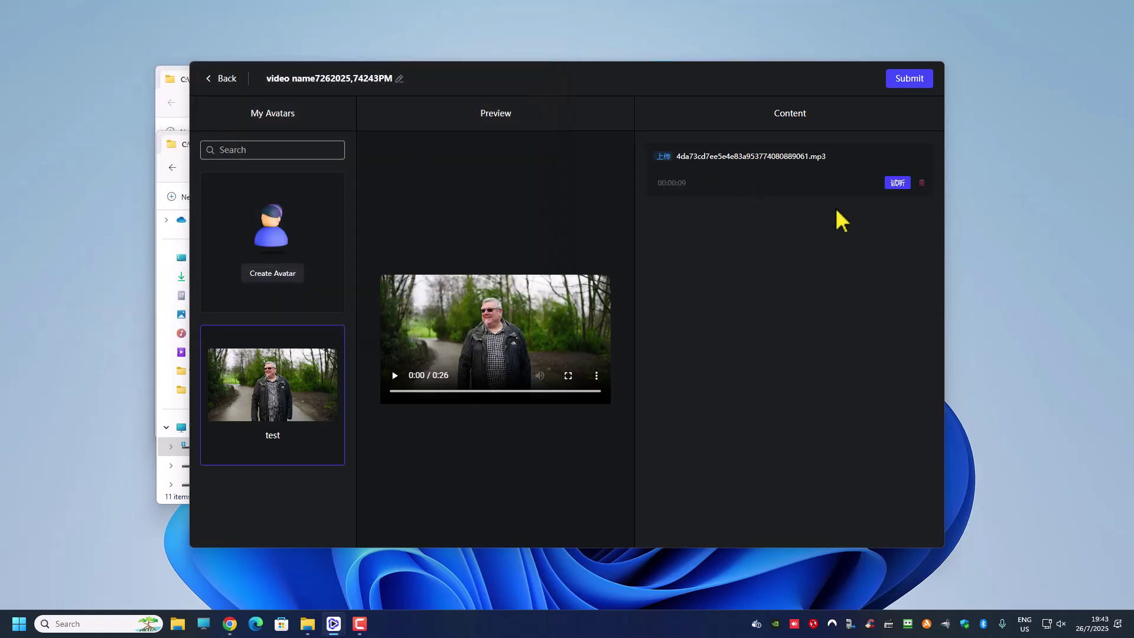
pyautogui.click(898, 184)
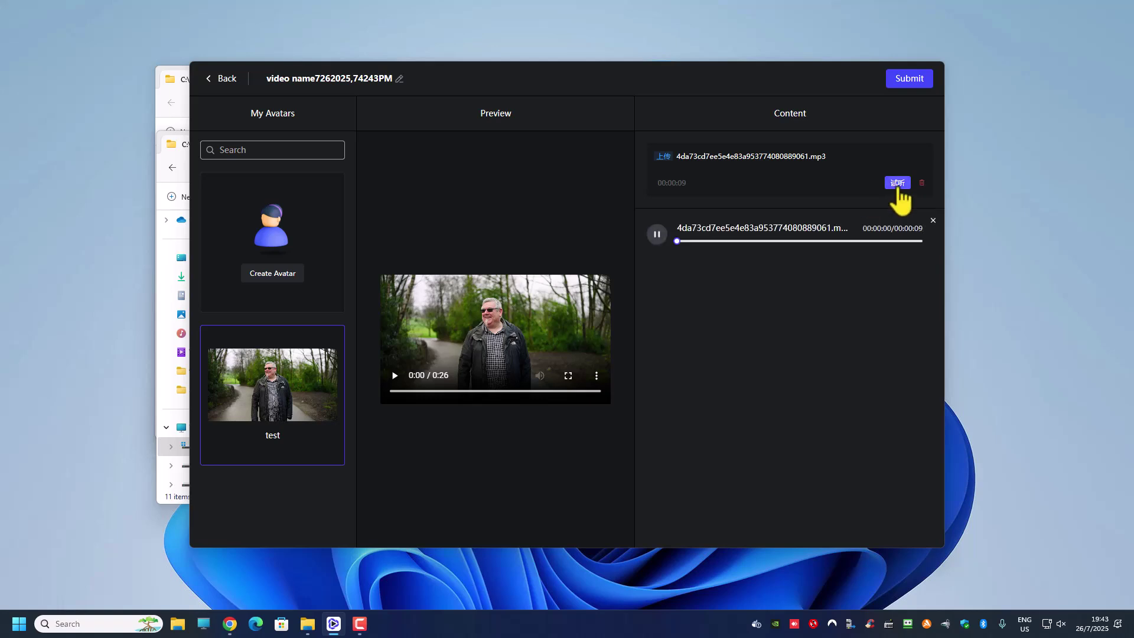
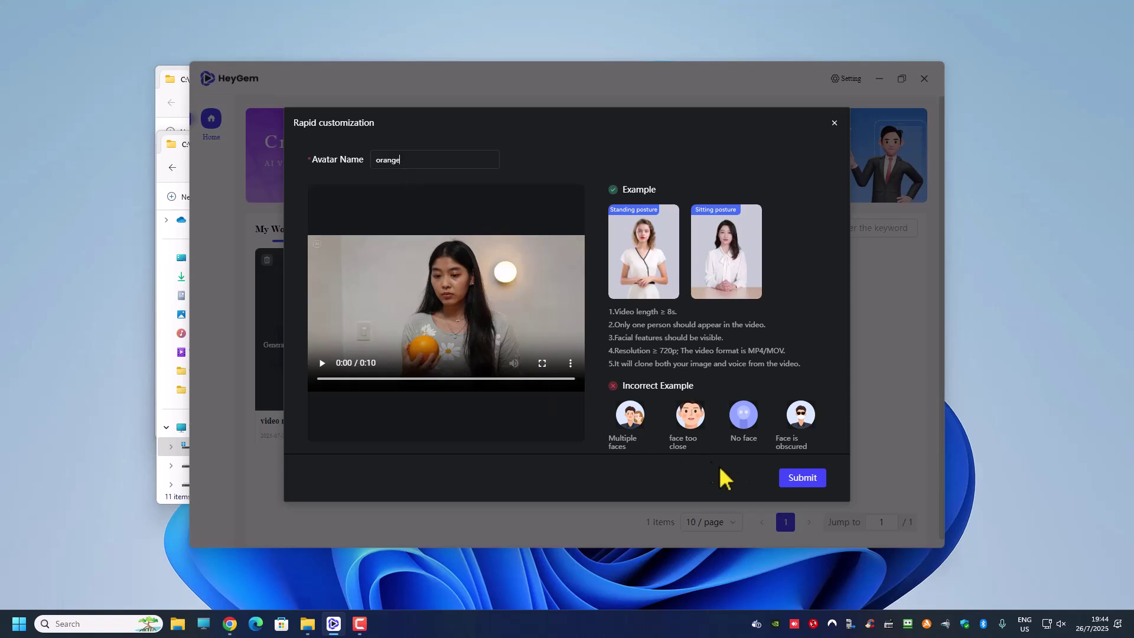
# - Submit the avatar named "orange" and start a new video with it
pyautogui.click(805, 480)
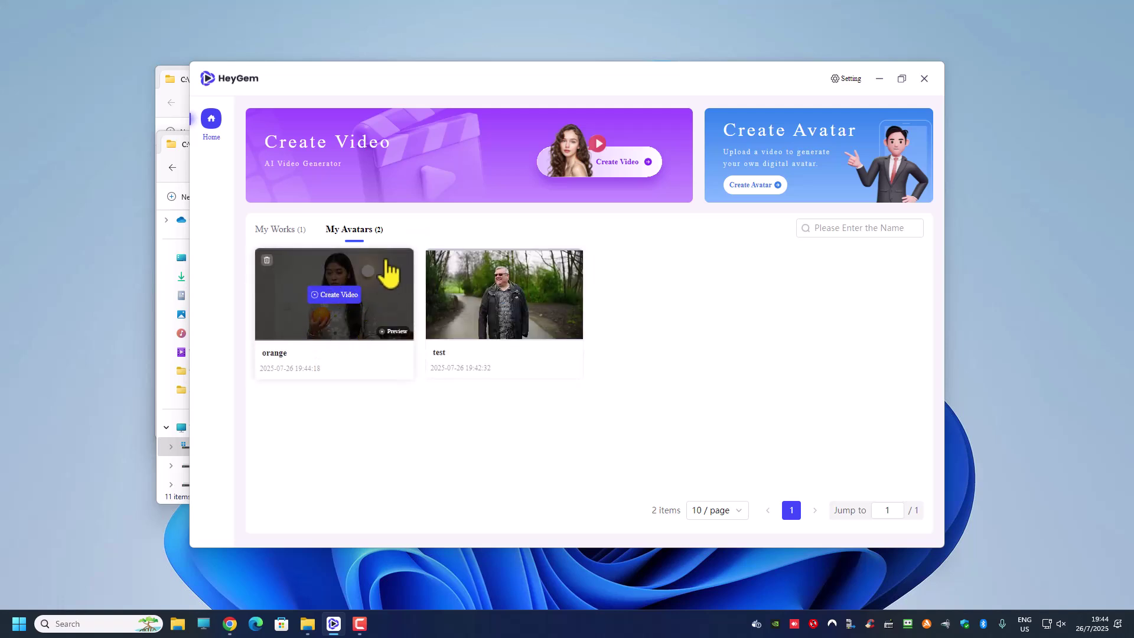
pyautogui.click(597, 167)
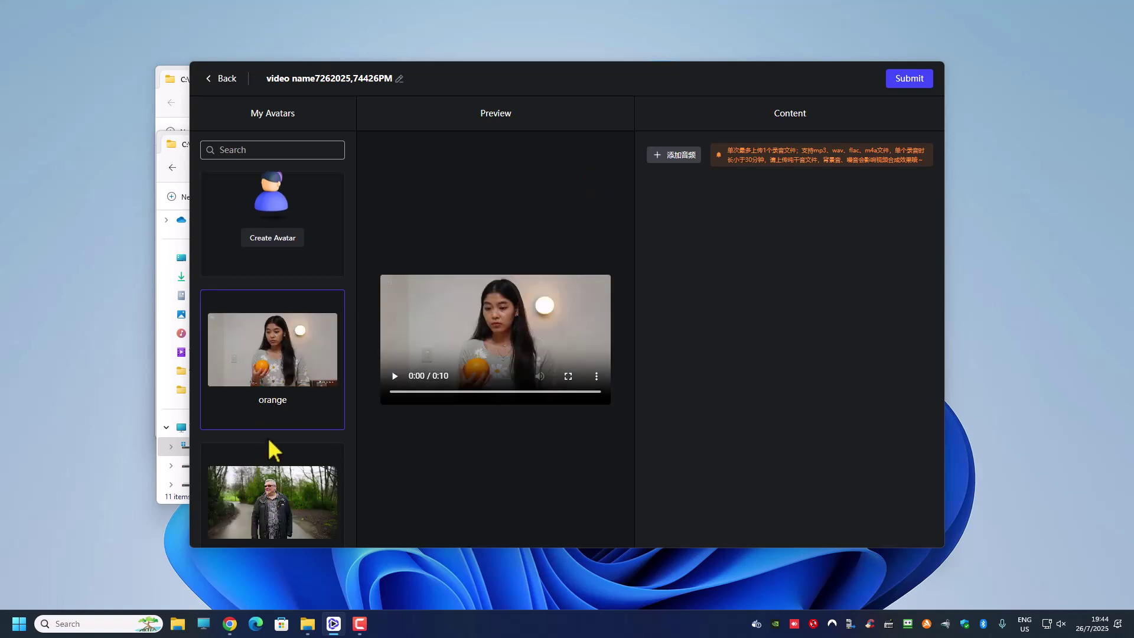
pyautogui.scroll(-1, 273, 467)
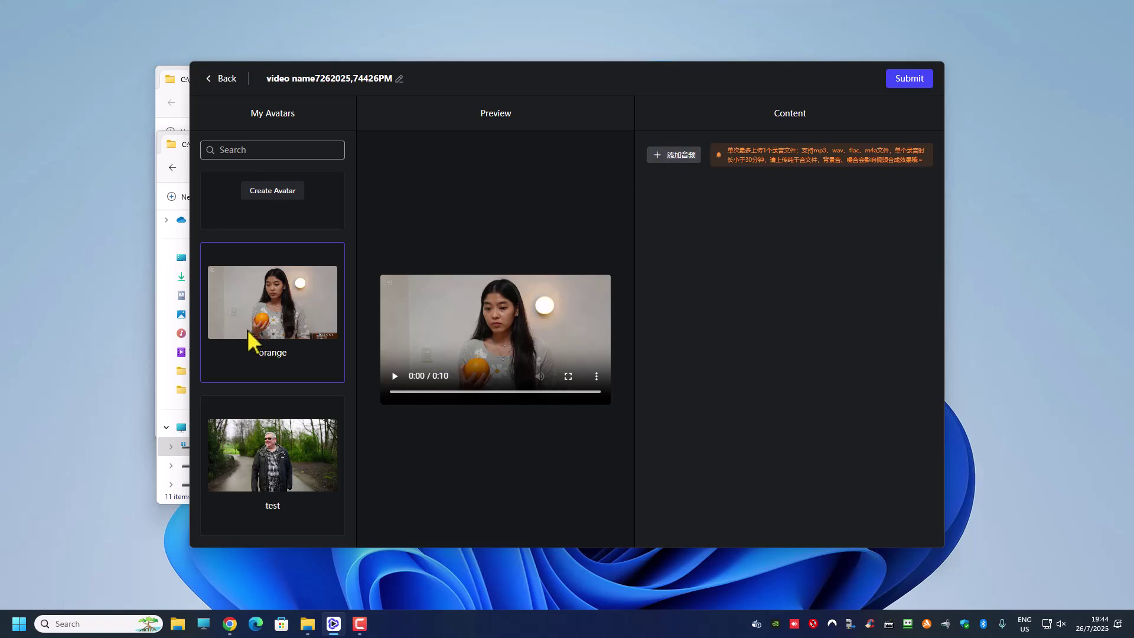
# - Add orange.mp3 as the video's audio, submit the video, and go to its production progress
pyautogui.click(676, 156)
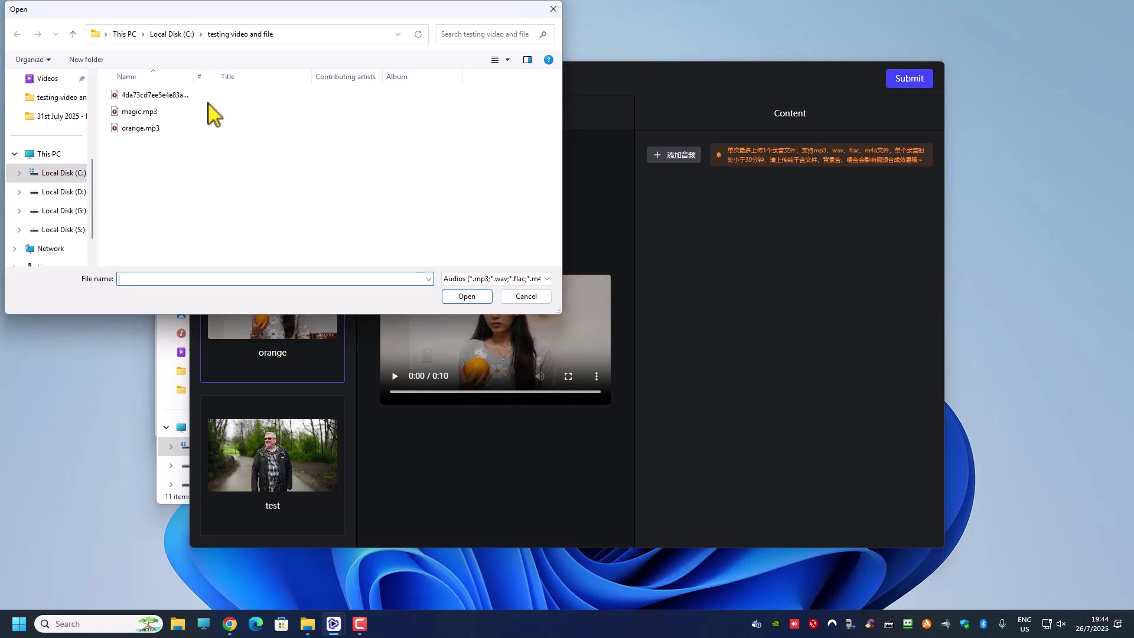
pyautogui.doubleClick(137, 129)
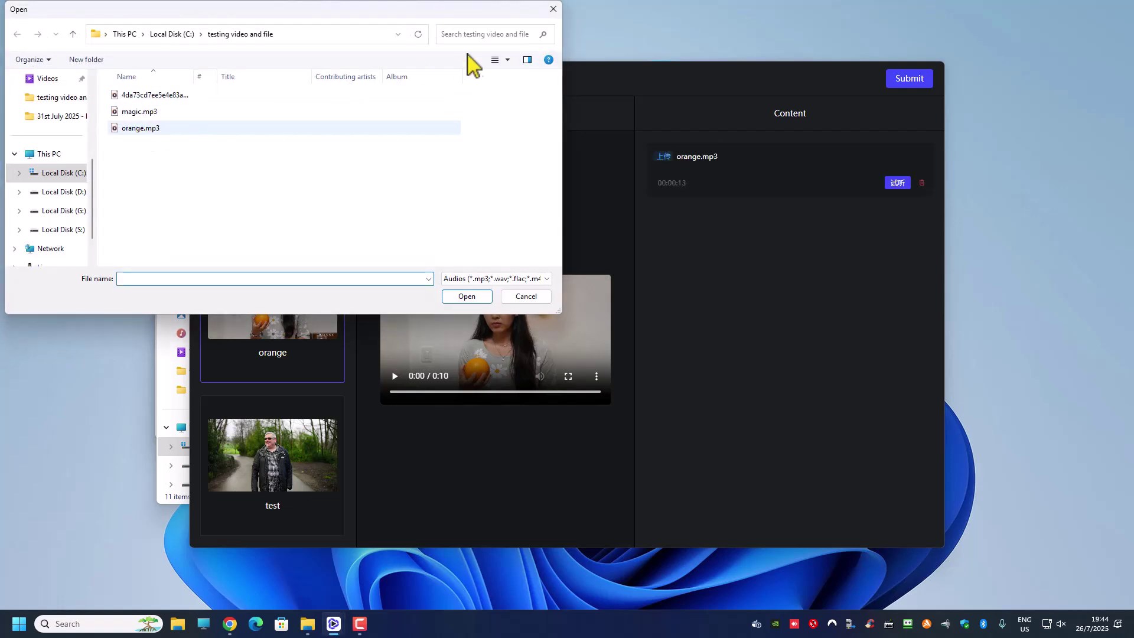
pyautogui.click(553, 9)
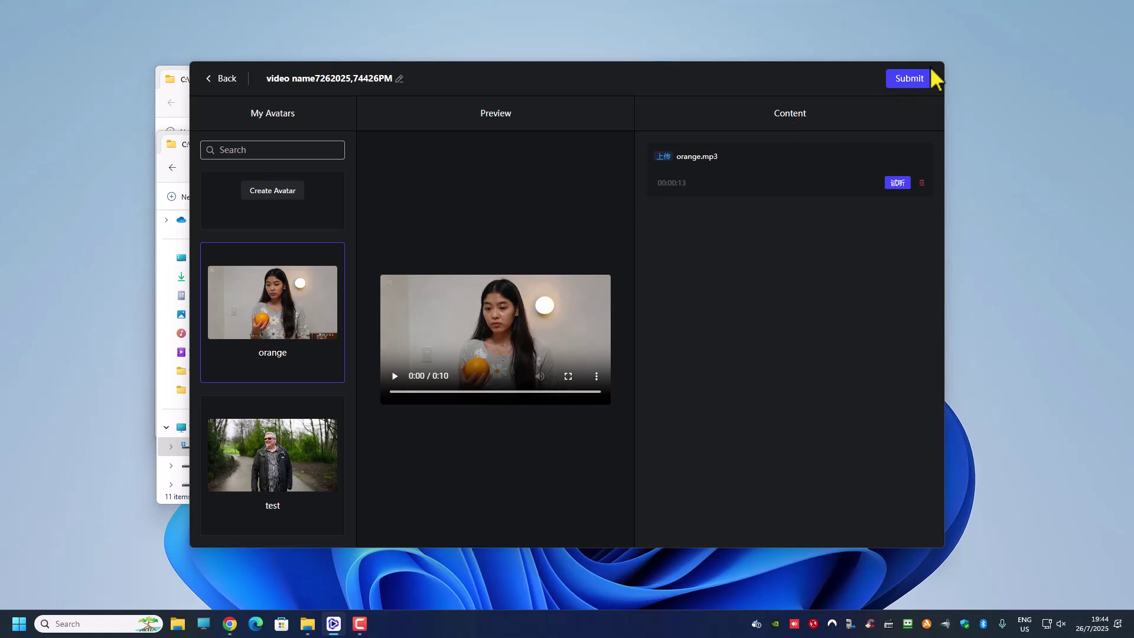
pyautogui.click(920, 84)
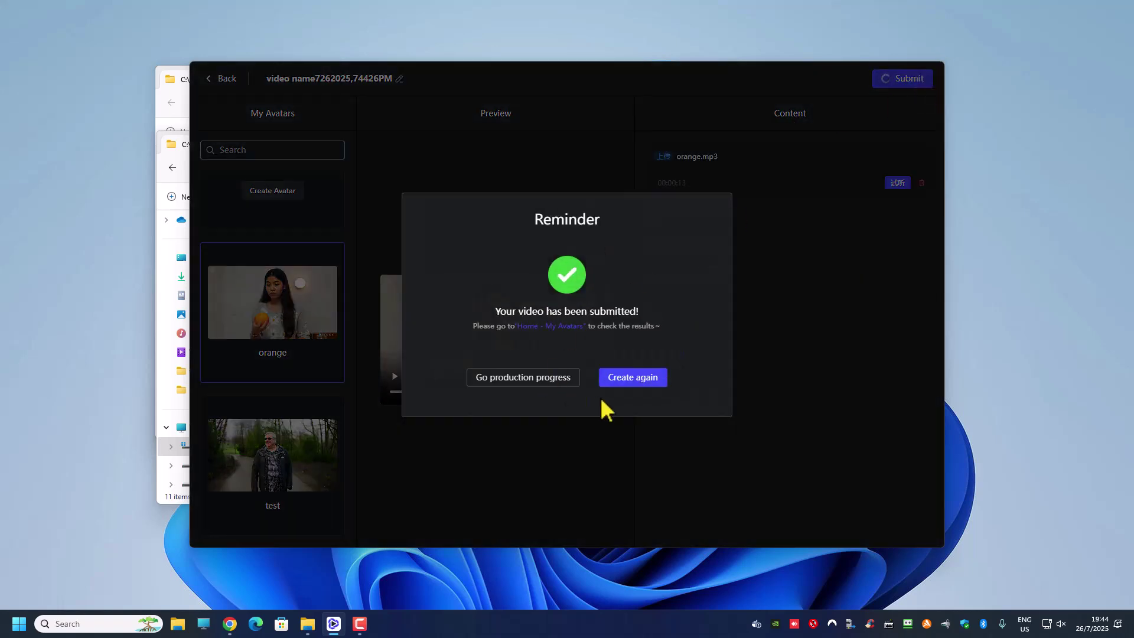
pyautogui.click(553, 381)
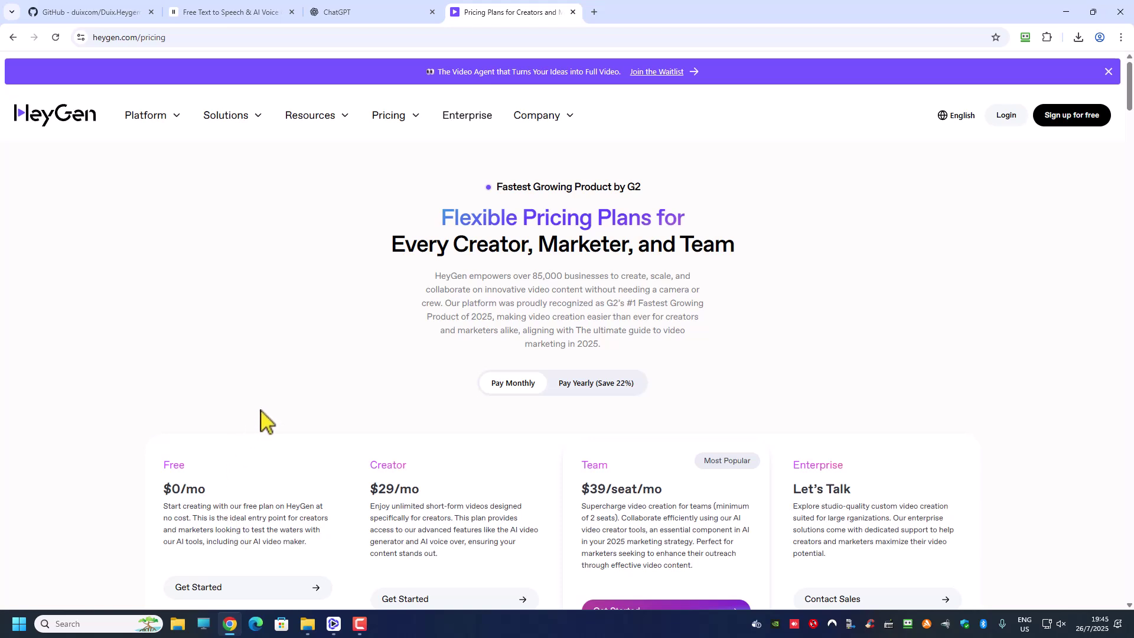
# - Review the Duix.Heygem GitHub repository, from the file list through the README's features, local run instructions and Windows installation requirements
pyautogui.click(101, 14)
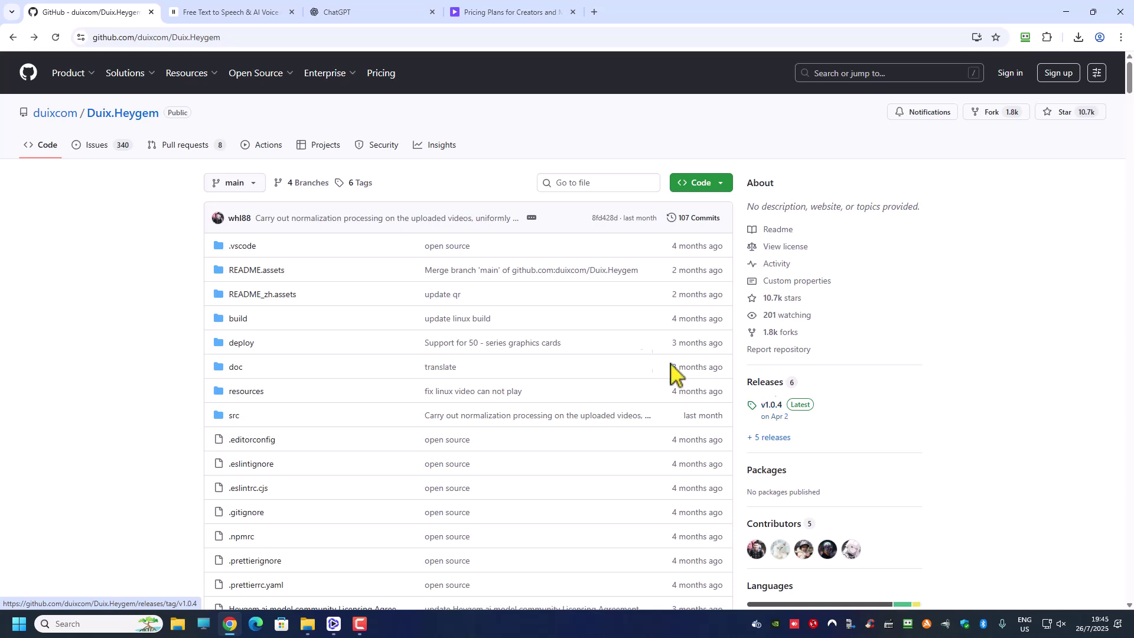
pyautogui.scroll(-1, 608, 363)
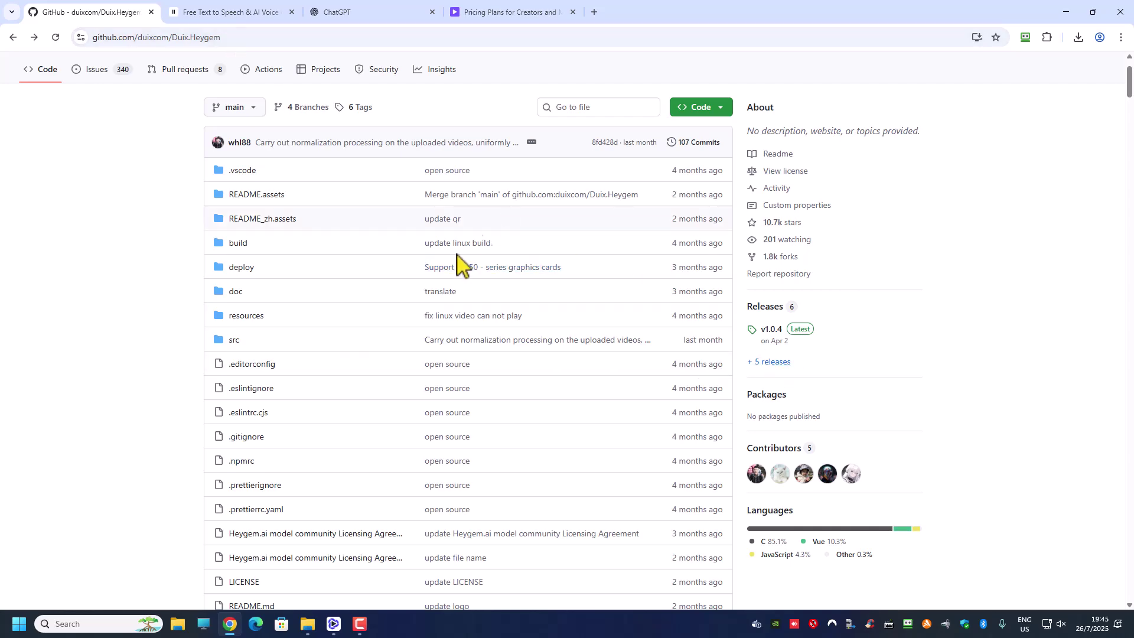
pyautogui.scroll(-8, 435, 313)
pyautogui.scroll(-11, 429, 322)
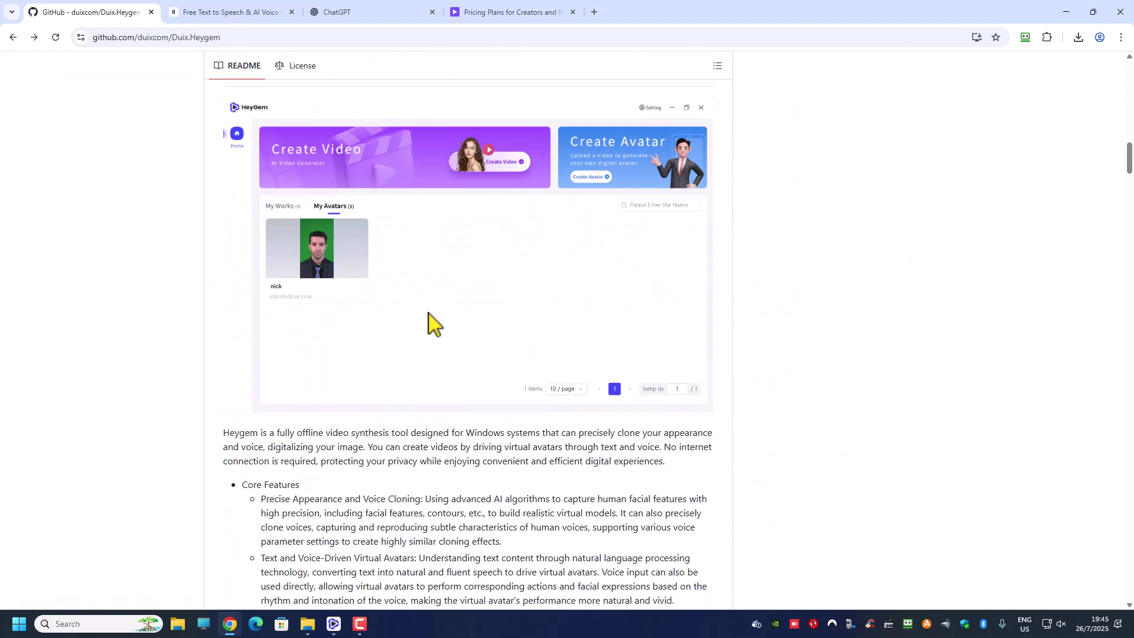
pyautogui.scroll(-10, 396, 486)
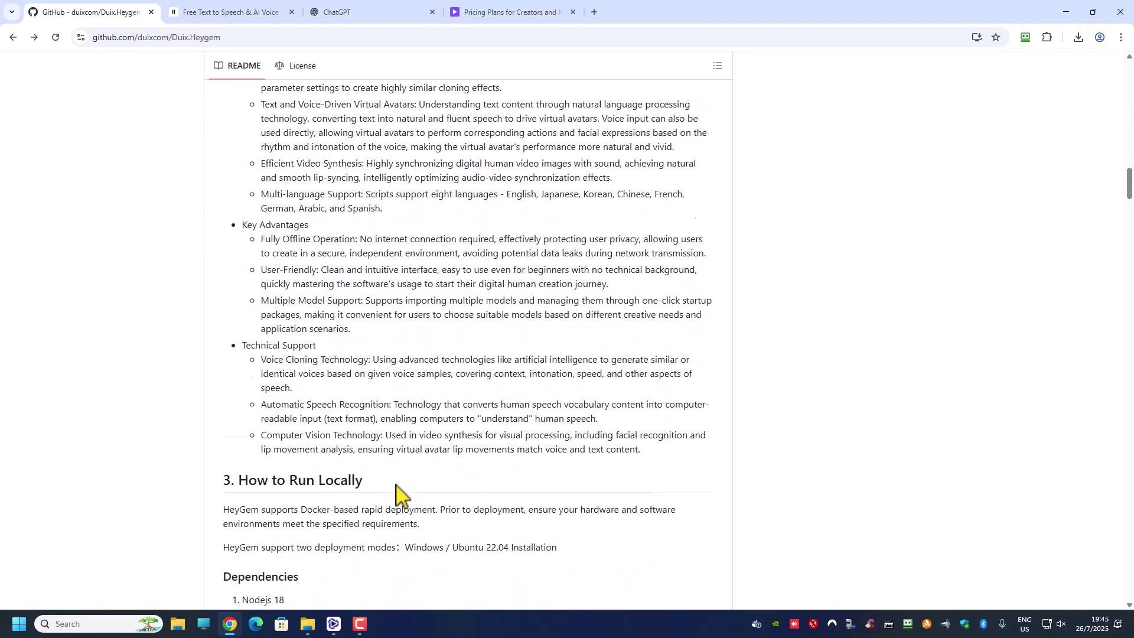
pyautogui.scroll(-5, 395, 487)
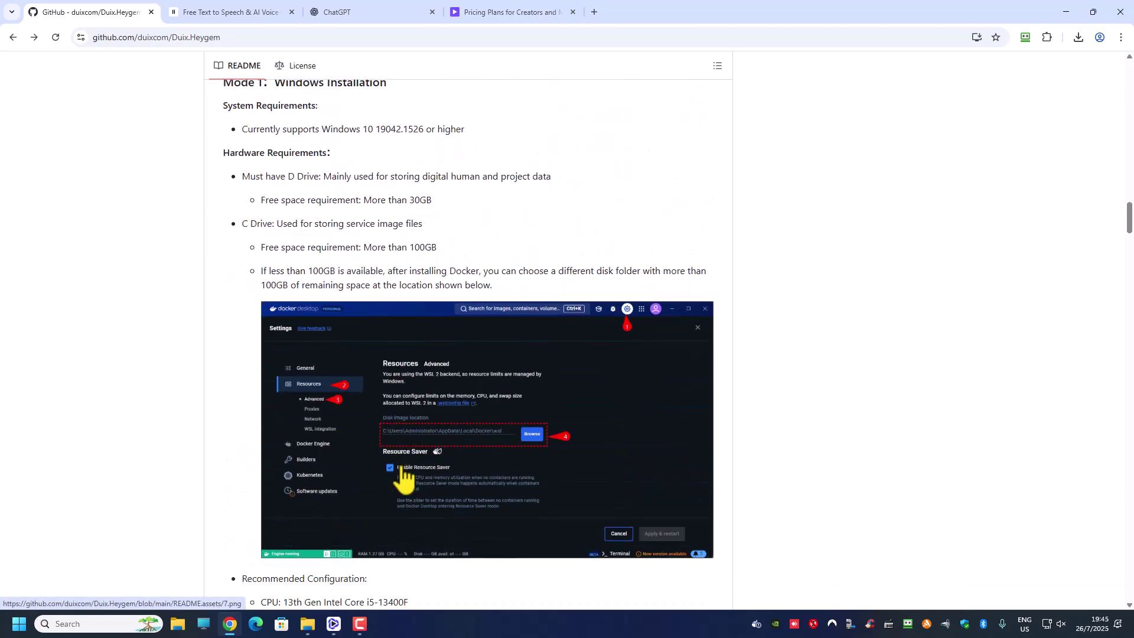
pyautogui.scroll(8, 406, 476)
pyautogui.scroll(20, 399, 476)
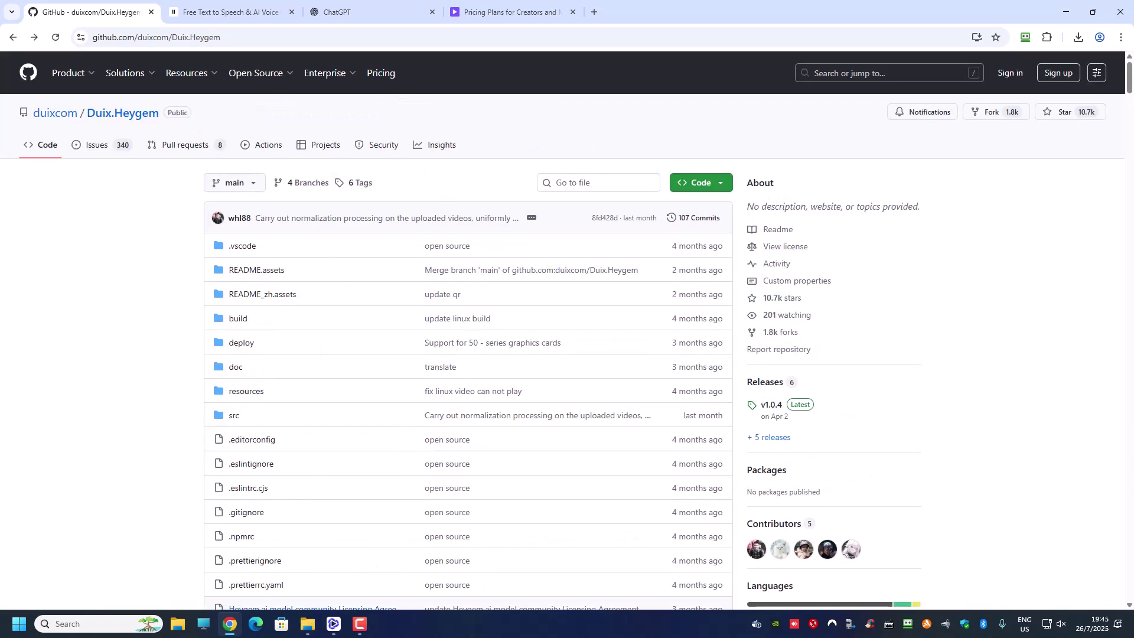
# - Switch to the "testing video and file" folder, play car sales.mp4, and close the player
pyautogui.moveTo(307, 623)
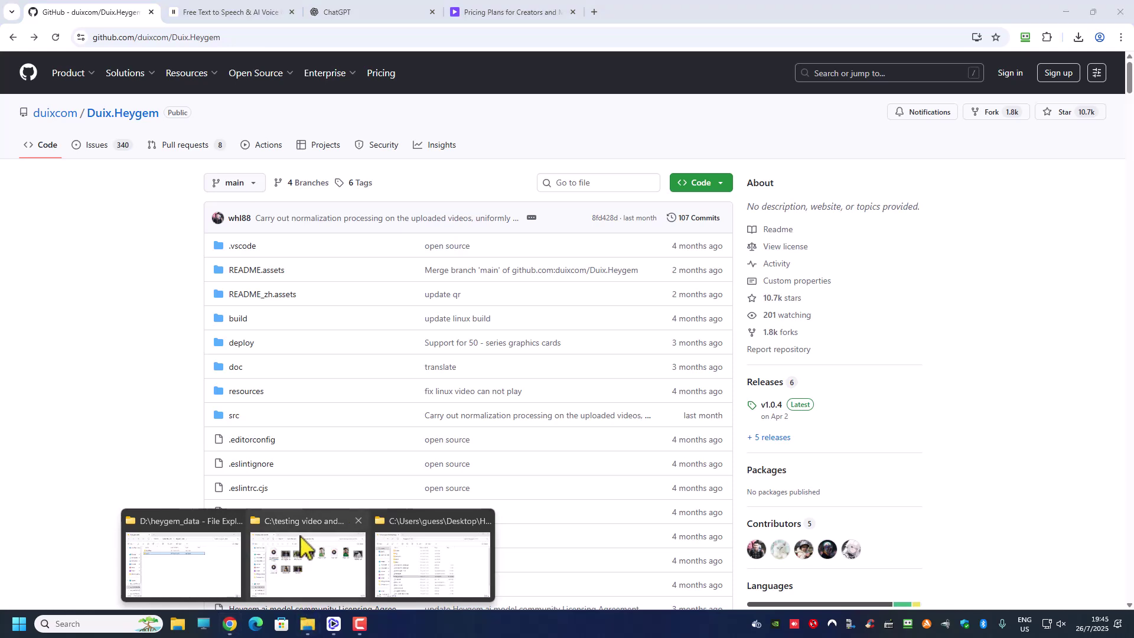
pyautogui.click(302, 526)
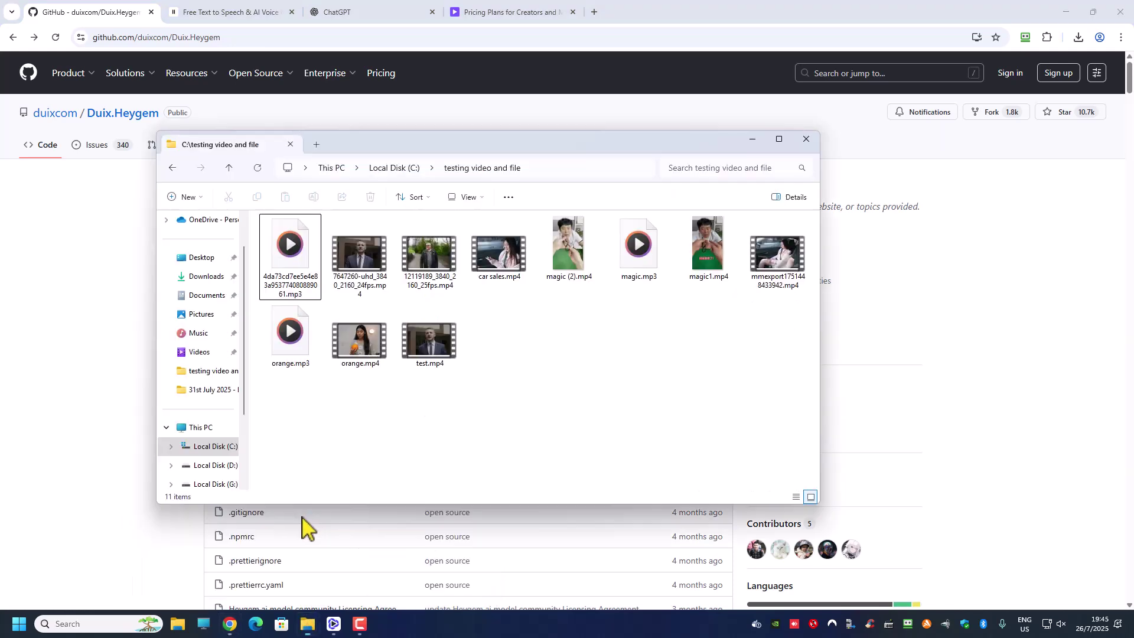
pyautogui.doubleClick(494, 257)
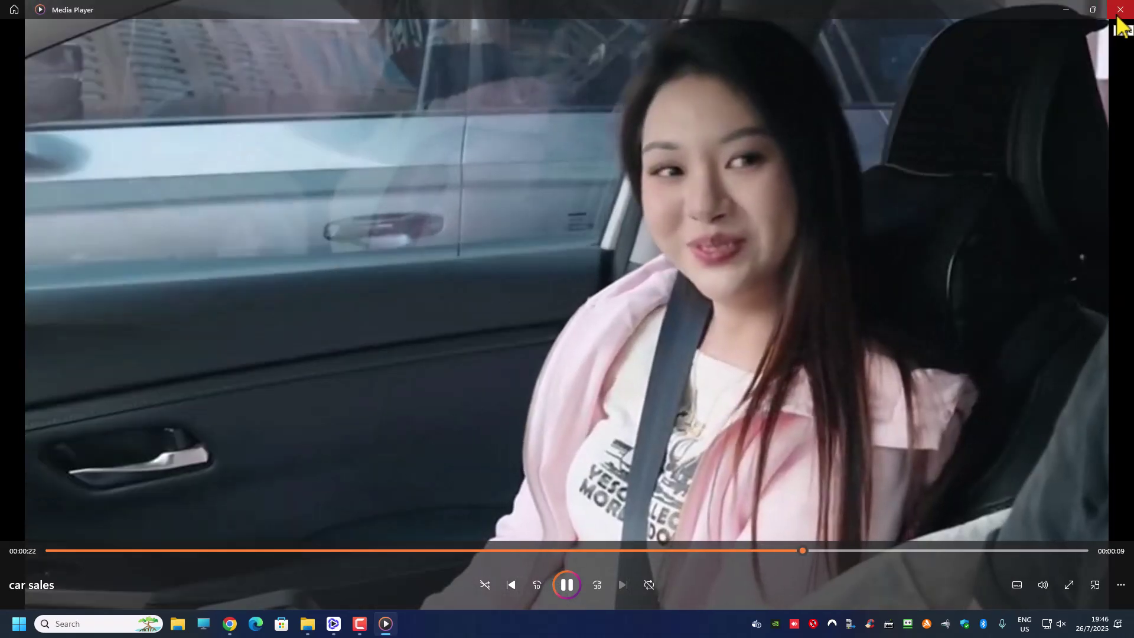
pyautogui.click(1118, 19)
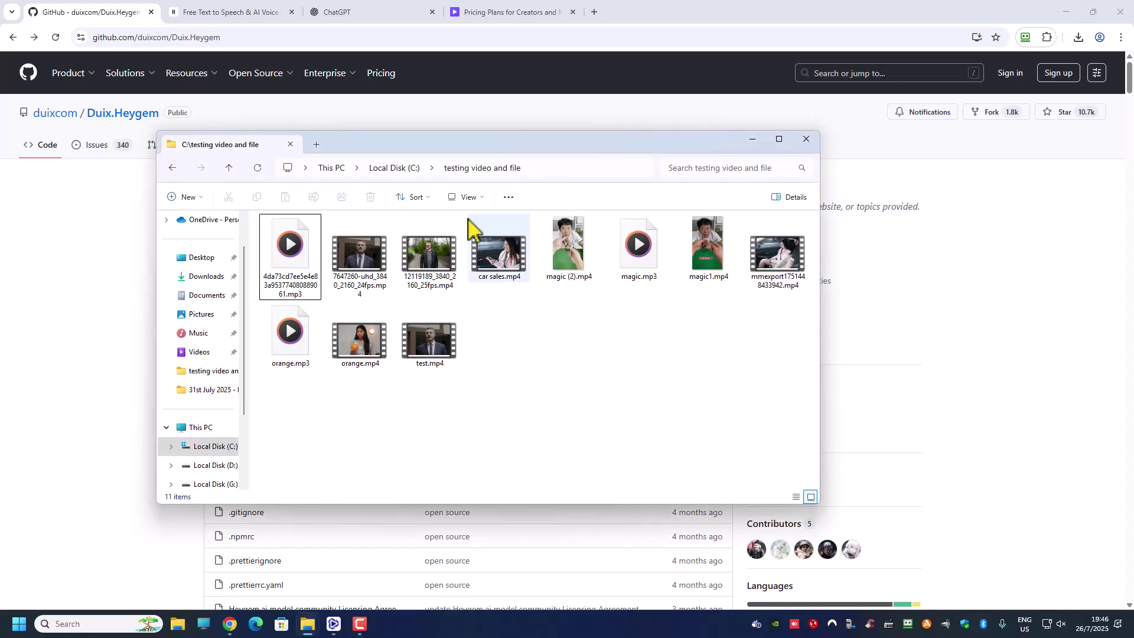
# - In ChatGPT, request "write me a 20 seconds scripts on selling a car" and copy the quoted voiceover script
pyautogui.click(367, 13)
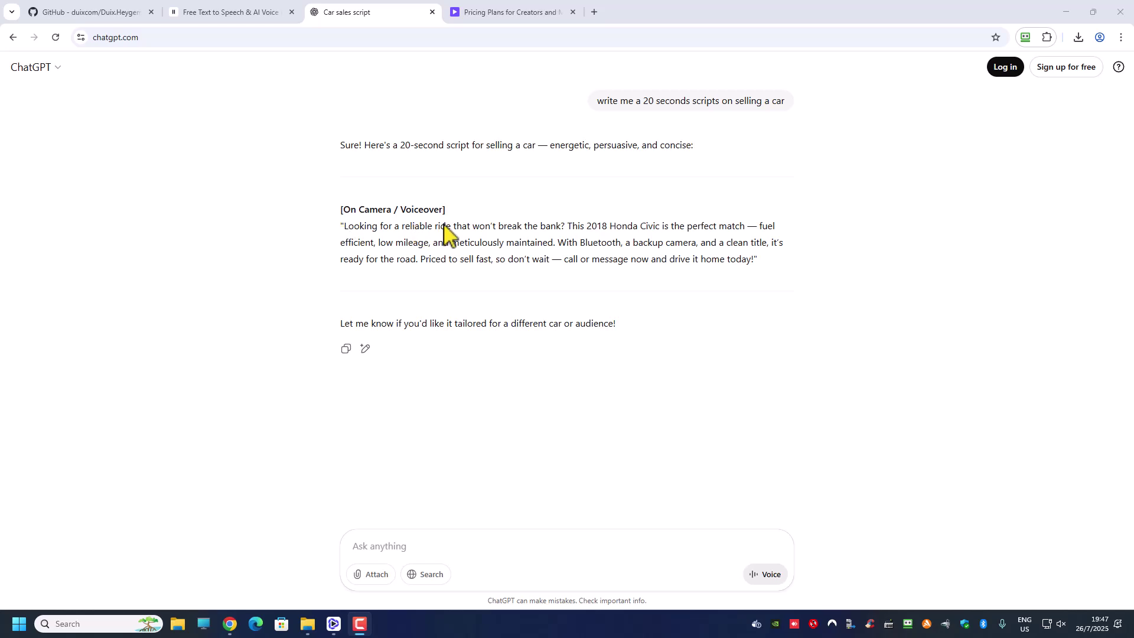
pyautogui.moveTo(341, 225); pyautogui.dragTo(774, 269)
pyautogui.hotkey('ctrl', 'c')
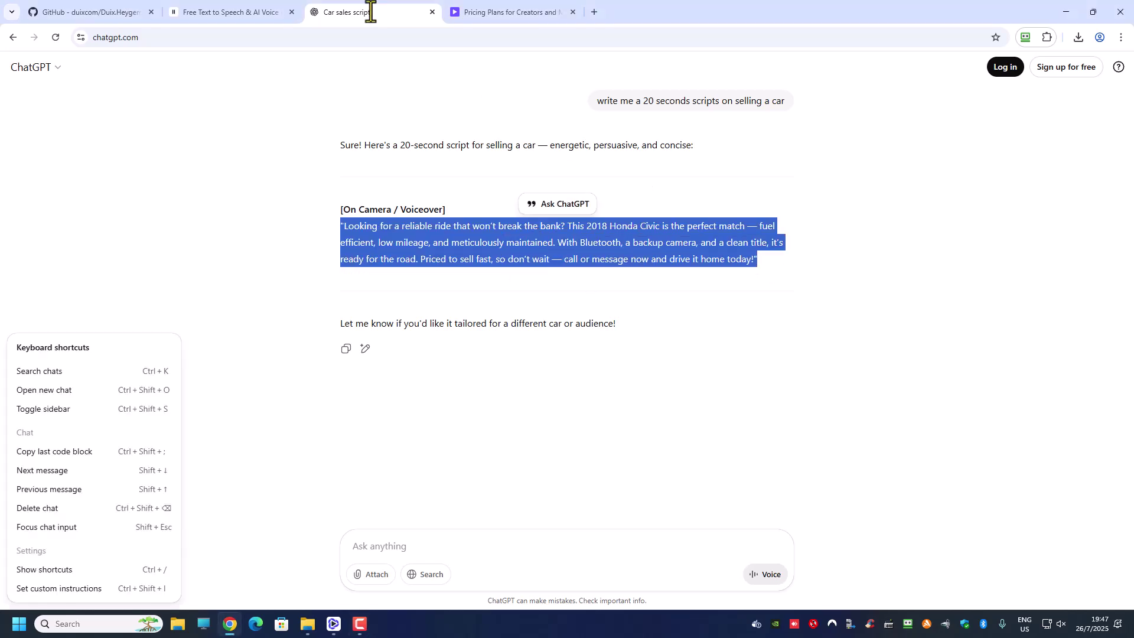
# - Switch to the ElevenLabs text-to-speech page and preview the Samara "Narrate a story" voice
pyautogui.click(226, 21)
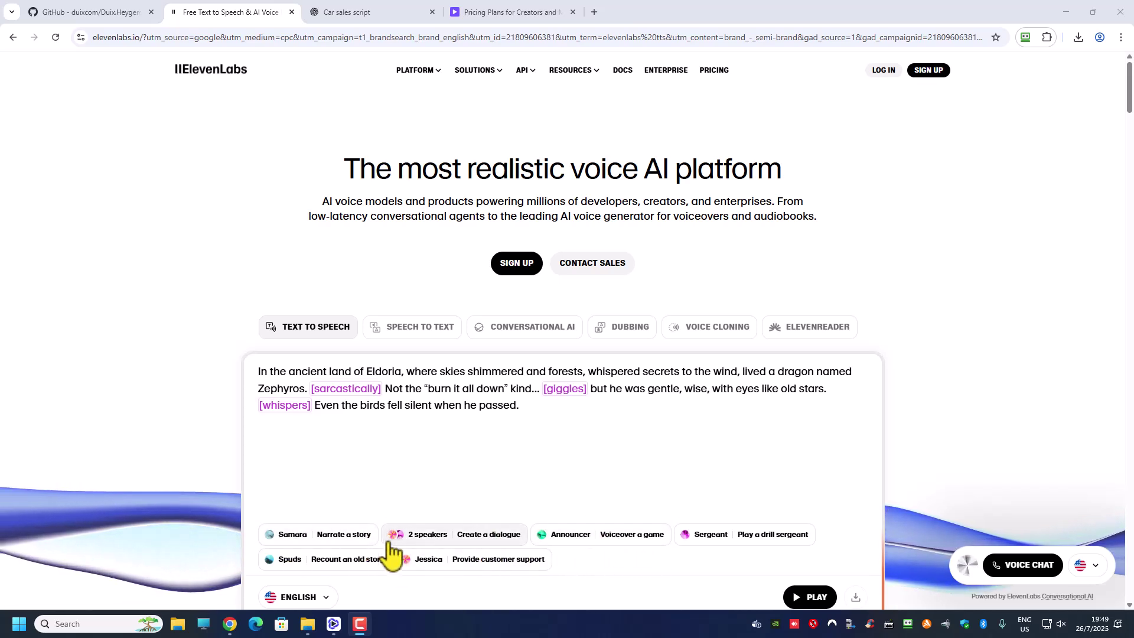
pyautogui.click(326, 540)
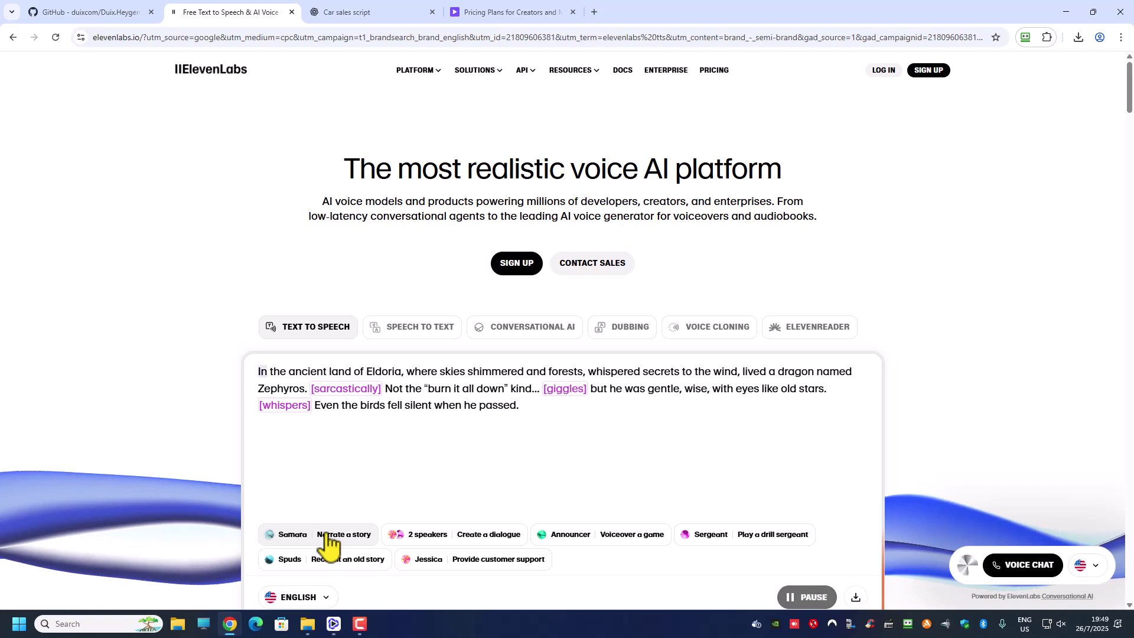
pyautogui.click(790, 597)
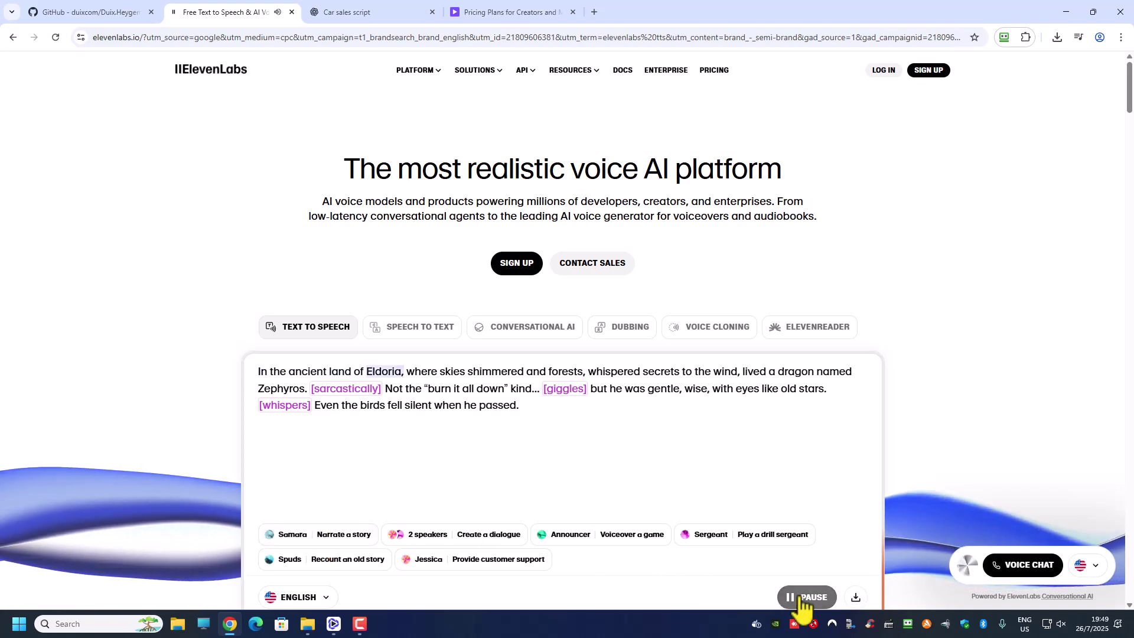
# - Replace the sample text with the copied car sales script, generate its speech, and download the audio
pyautogui.click(558, 437)
pyautogui.hotkey('ctrl', 'a')
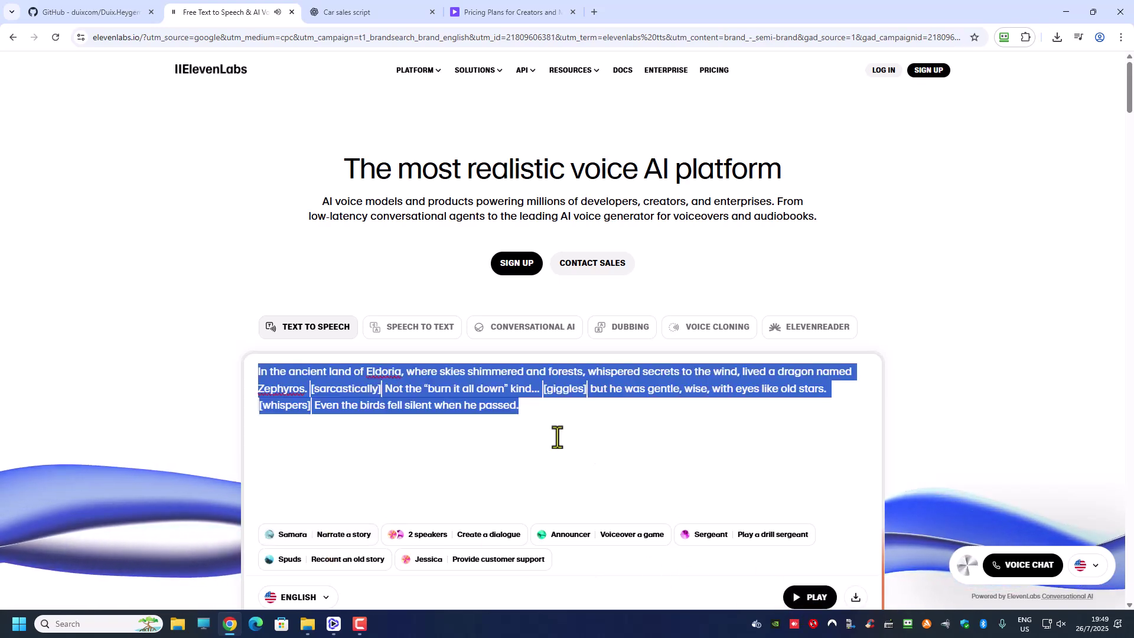
pyautogui.hotkey('ctrl', 'v')
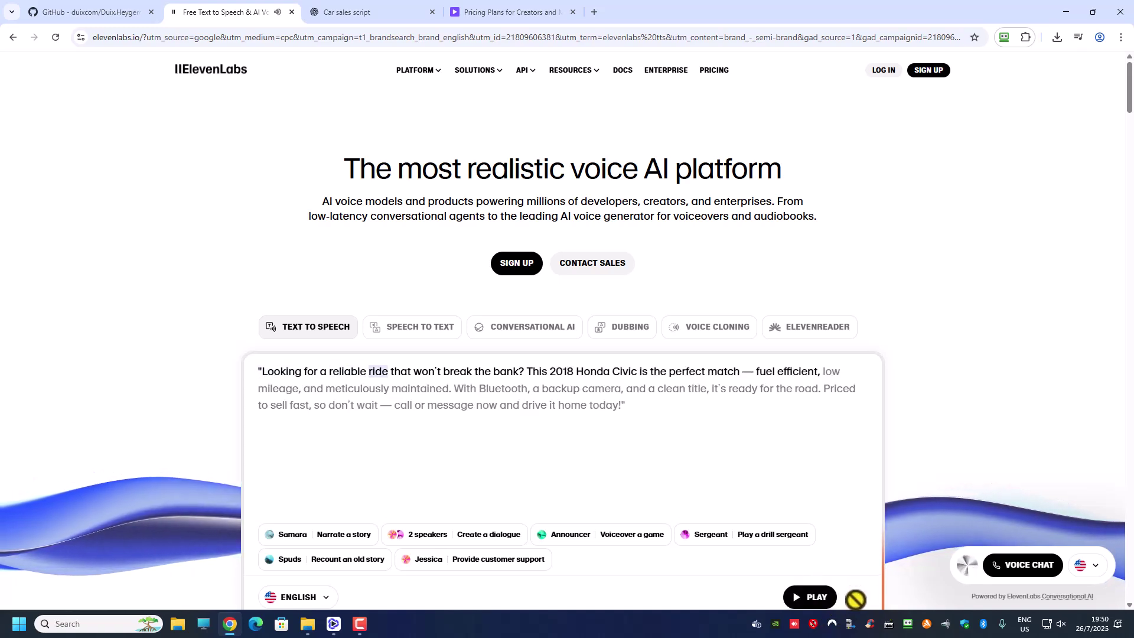
pyautogui.scroll(-1, 856, 598)
pyautogui.click(856, 546)
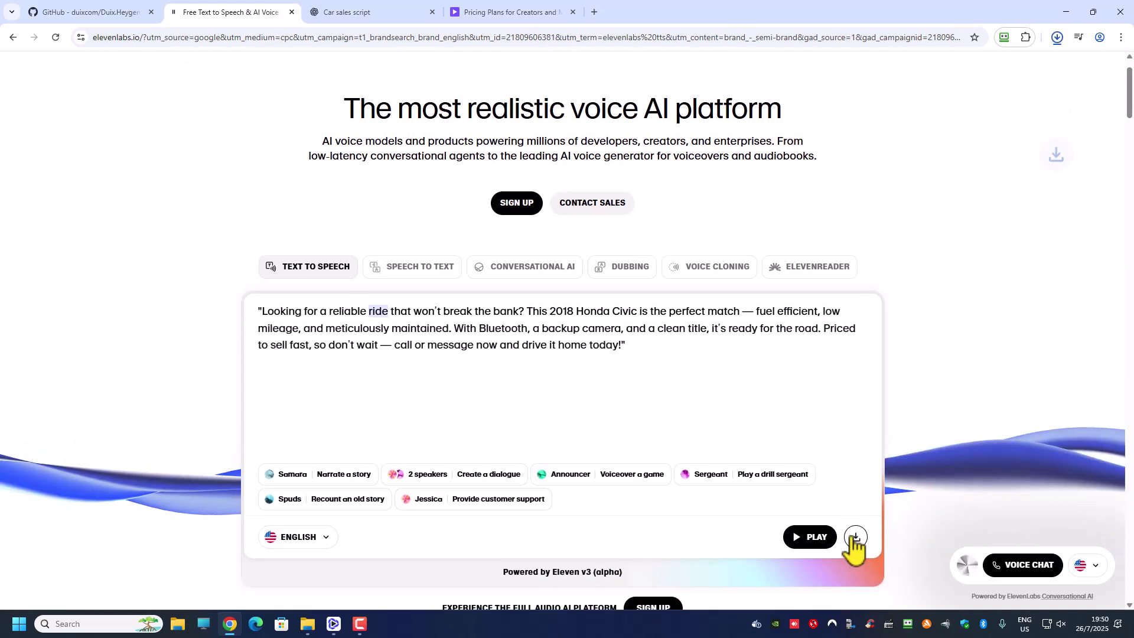
# - Rename the downloaded ElevenLabs audio on the desktop as car sales.mp3 and move it into the "testing video and file" folder
pyautogui.click(1063, 13)
pyautogui.click(1063, 13)
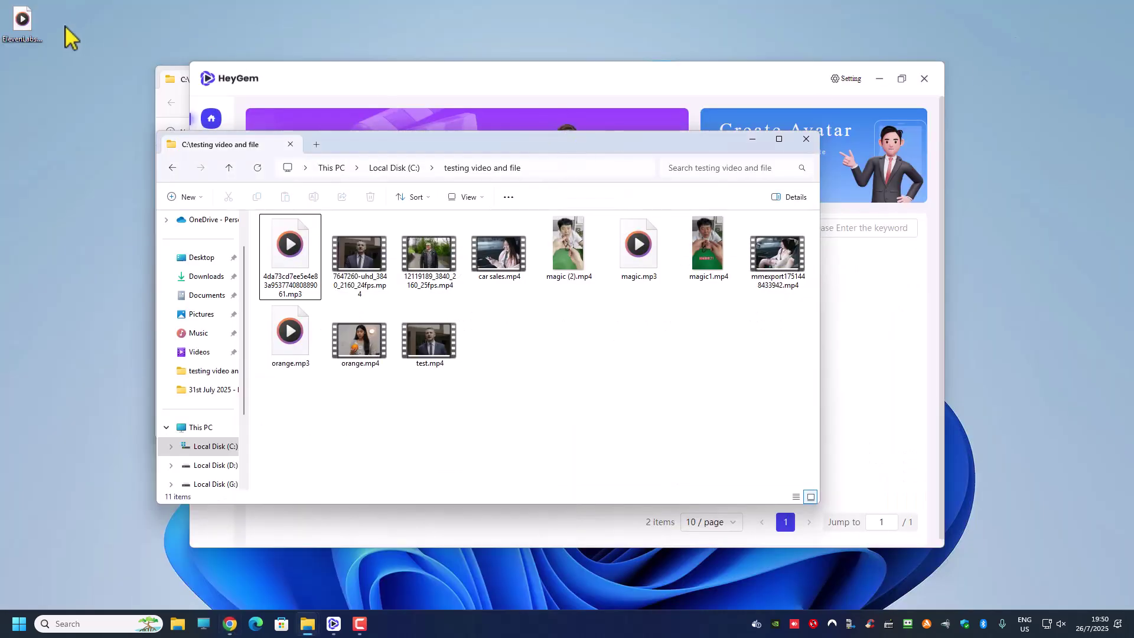
pyautogui.click(18, 31)
pyautogui.rightClick(18, 31)
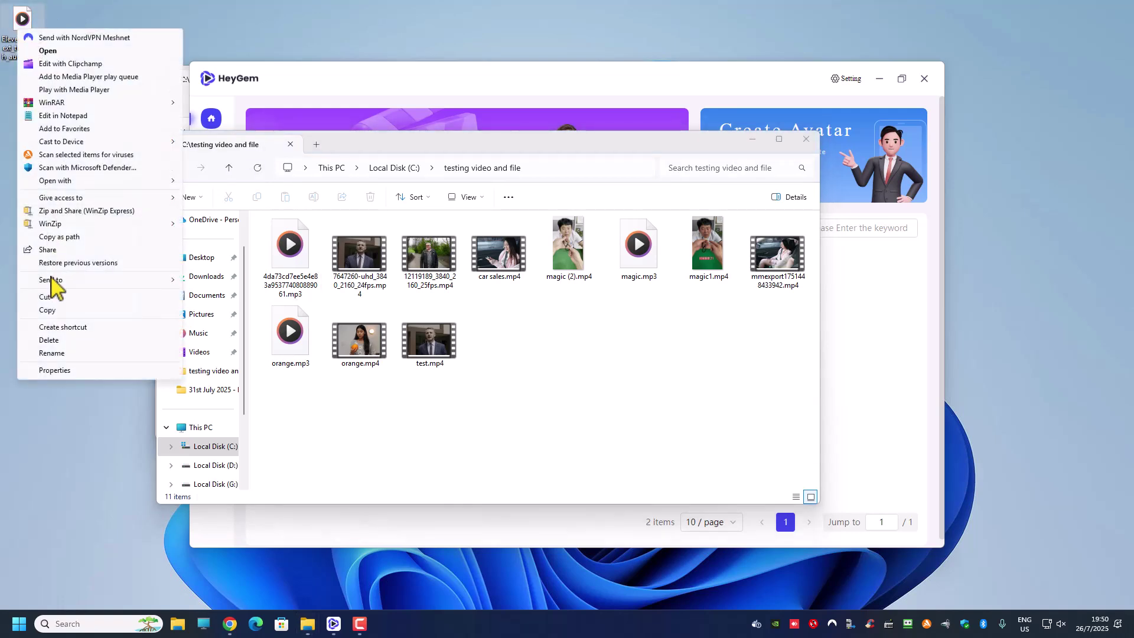
pyautogui.click(52, 354)
pyautogui.write('car sales.mp3')
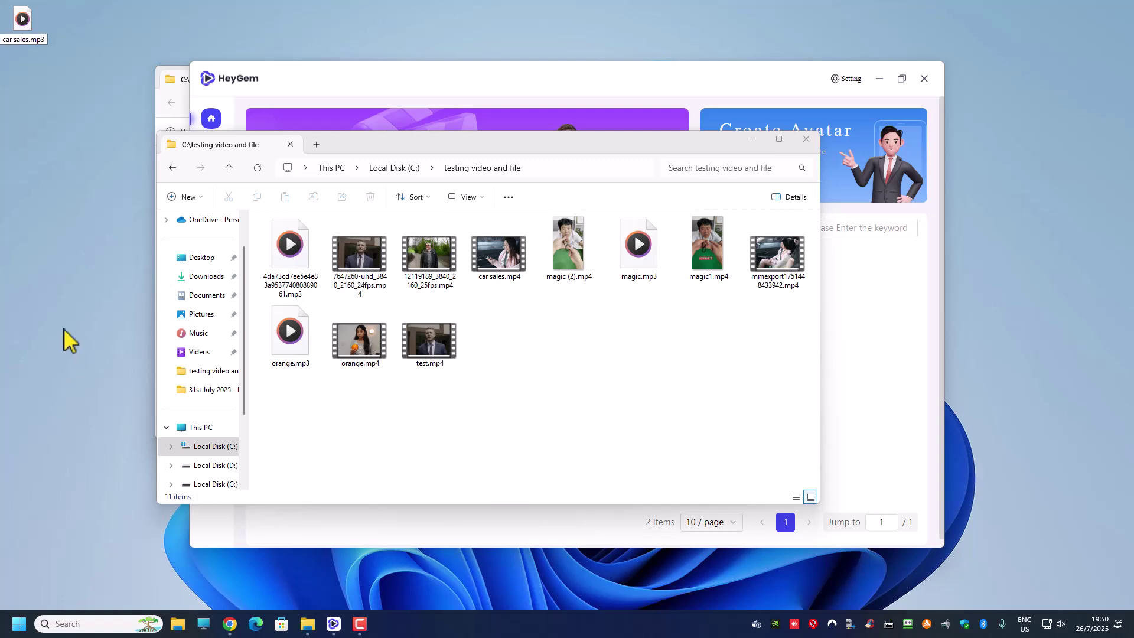
pyautogui.press('Return')
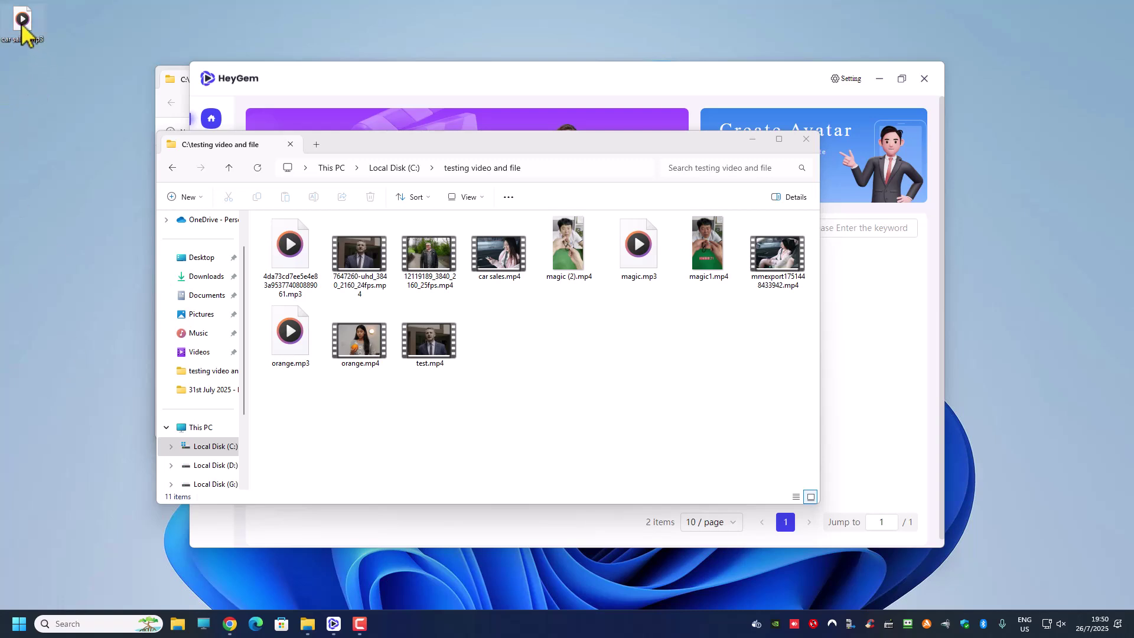
pyautogui.moveTo(24, 32); pyautogui.dragTo(597, 447)
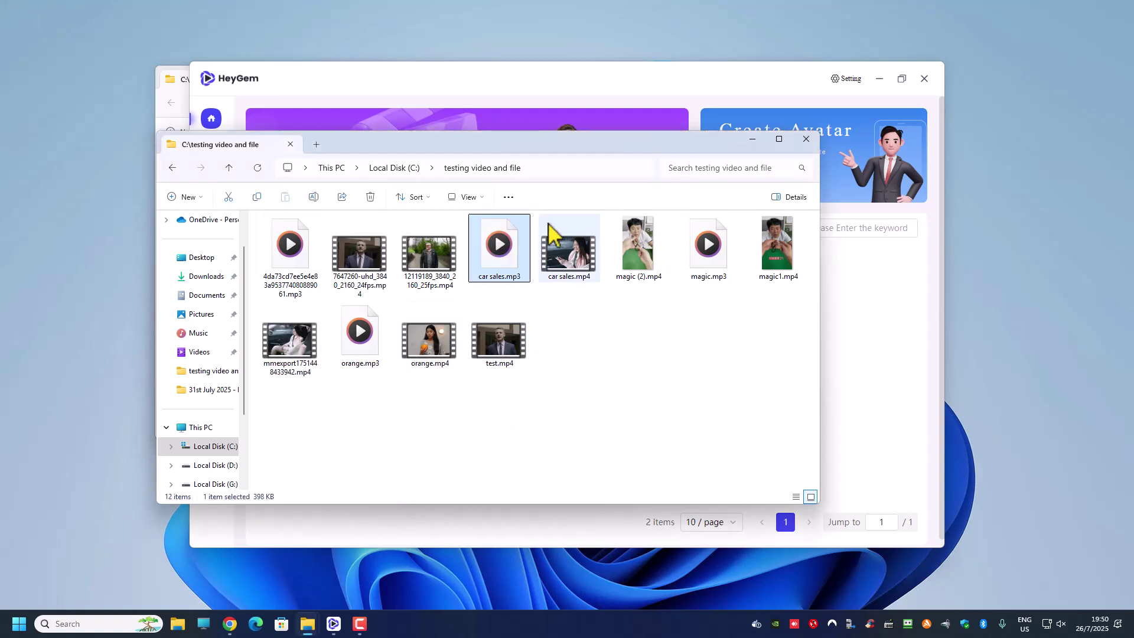
# - Switch to HeyGem, look over the finished works, then open the video creation screen and return home
pyautogui.click(577, 78)
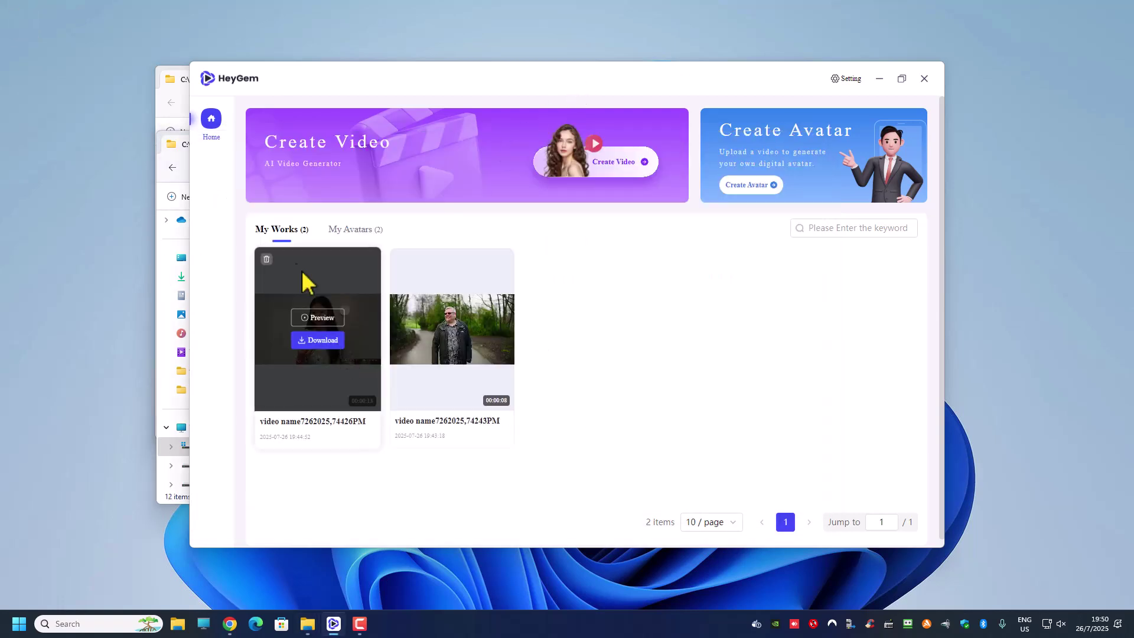
pyautogui.moveTo(455, 340)
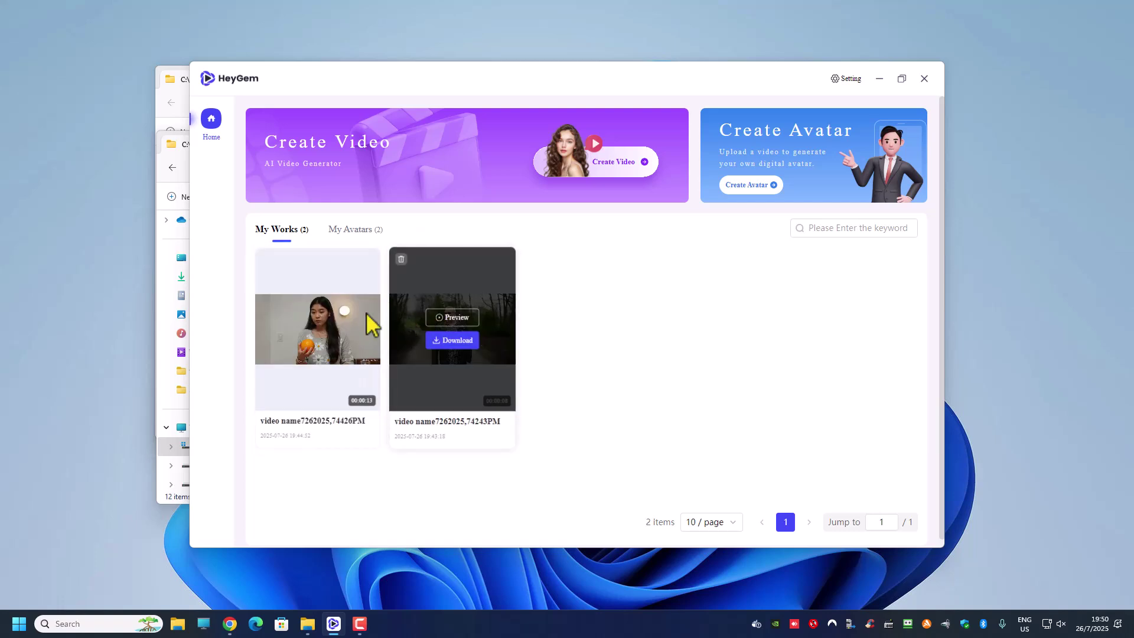
pyautogui.click(603, 160)
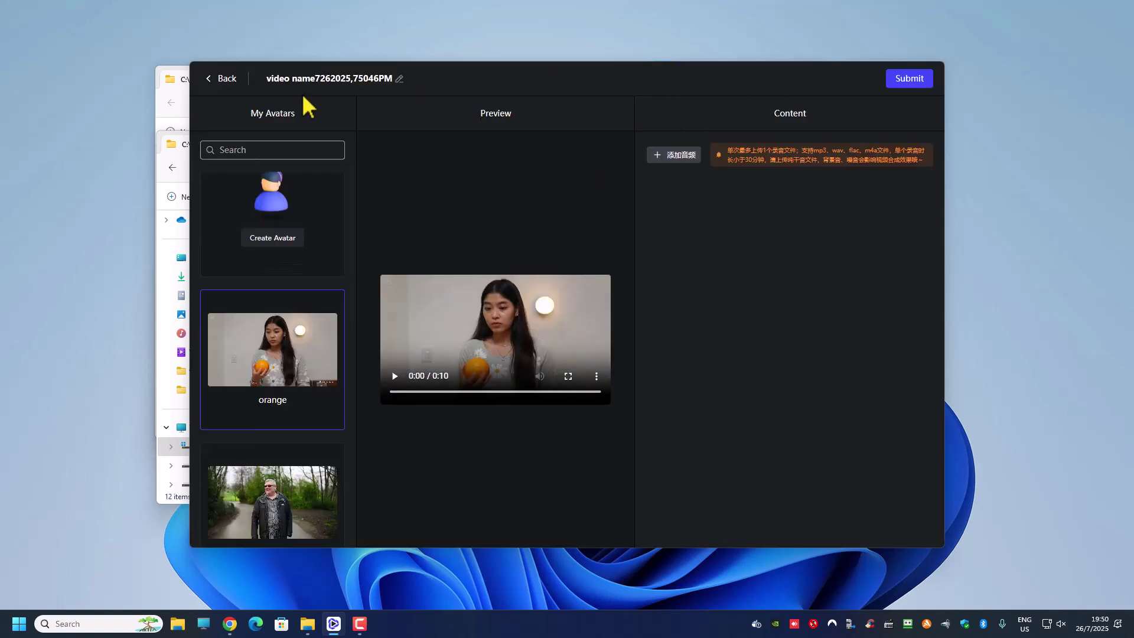
pyautogui.click(224, 80)
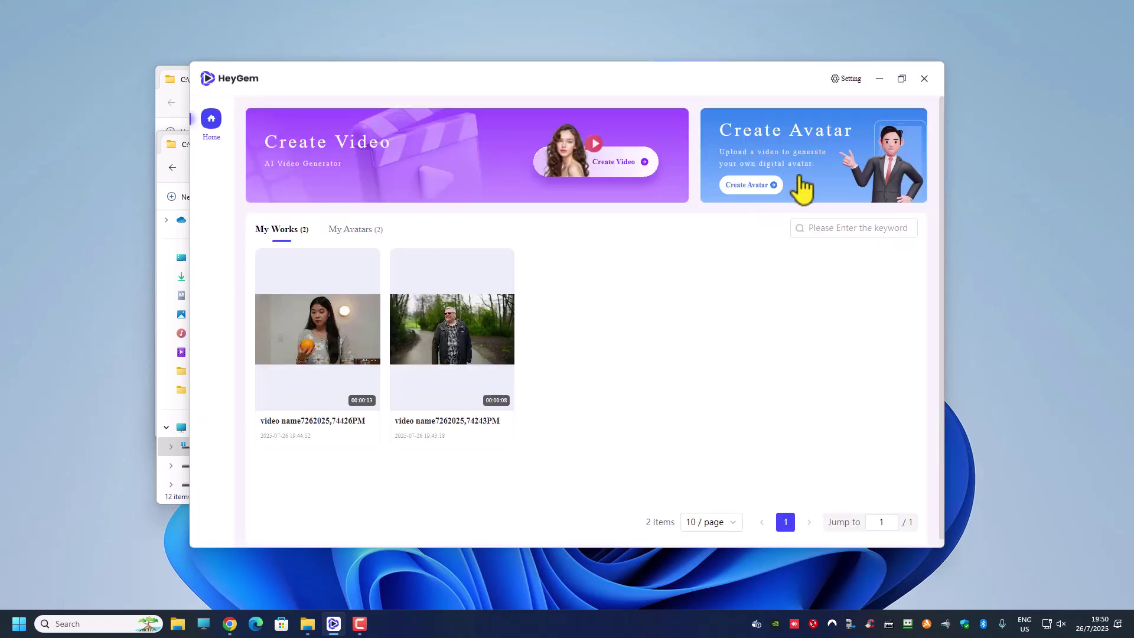
# - Create an avatar named "magic" from magic (2).mp4, submit it, and dismiss the reminder
pyautogui.click(801, 178)
pyautogui.click(446, 347)
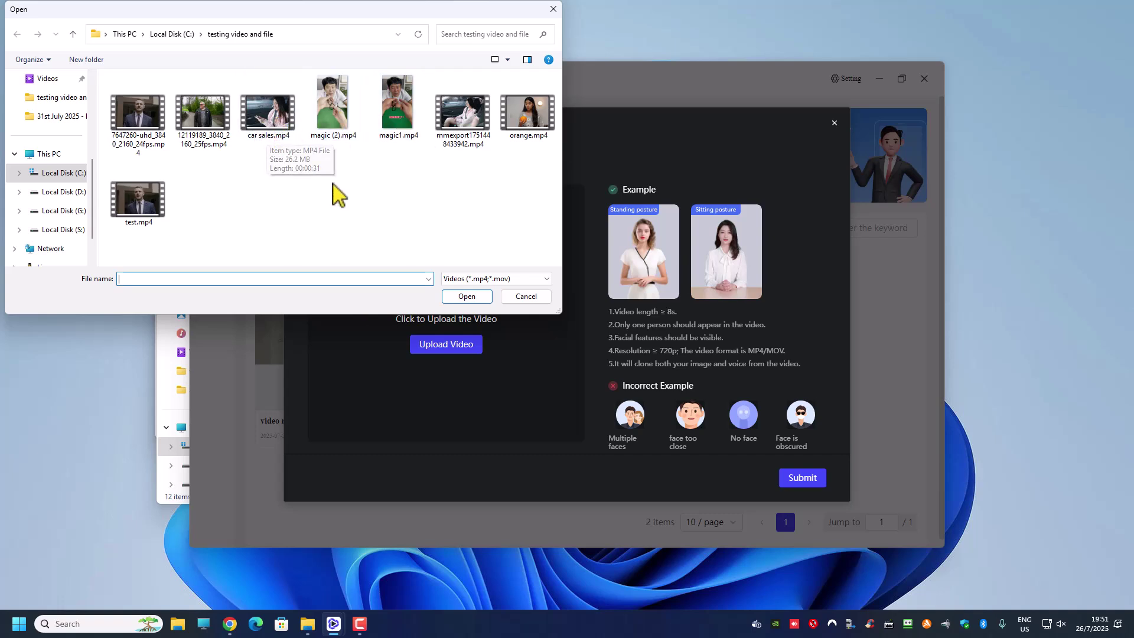
pyautogui.moveTo(352, 11); pyautogui.dragTo(563, 103)
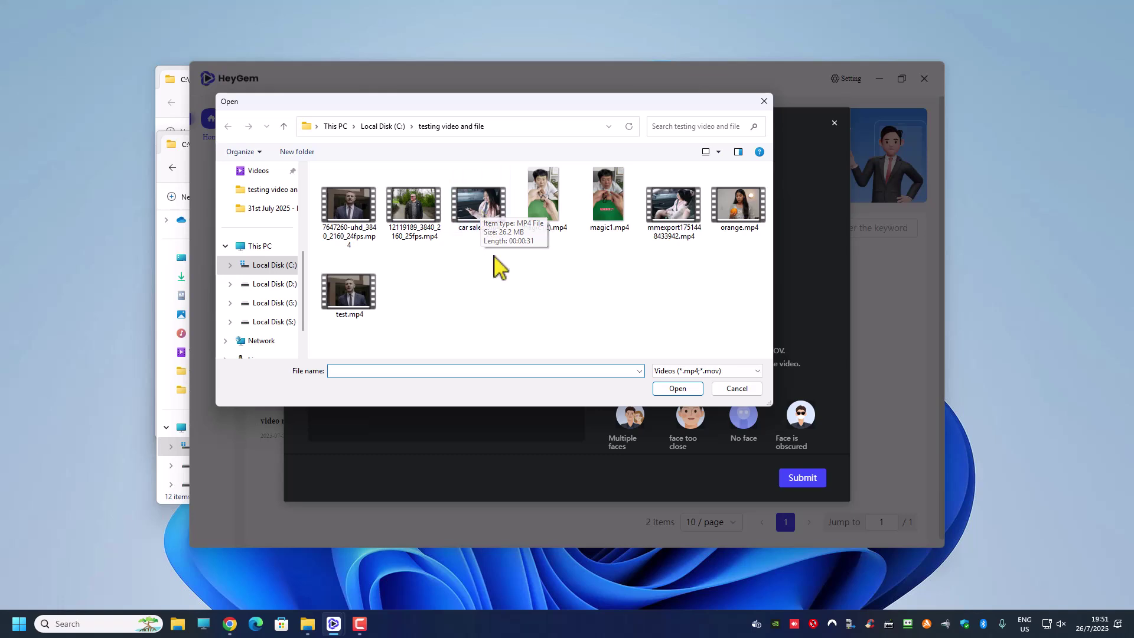
pyautogui.doubleClick(542, 204)
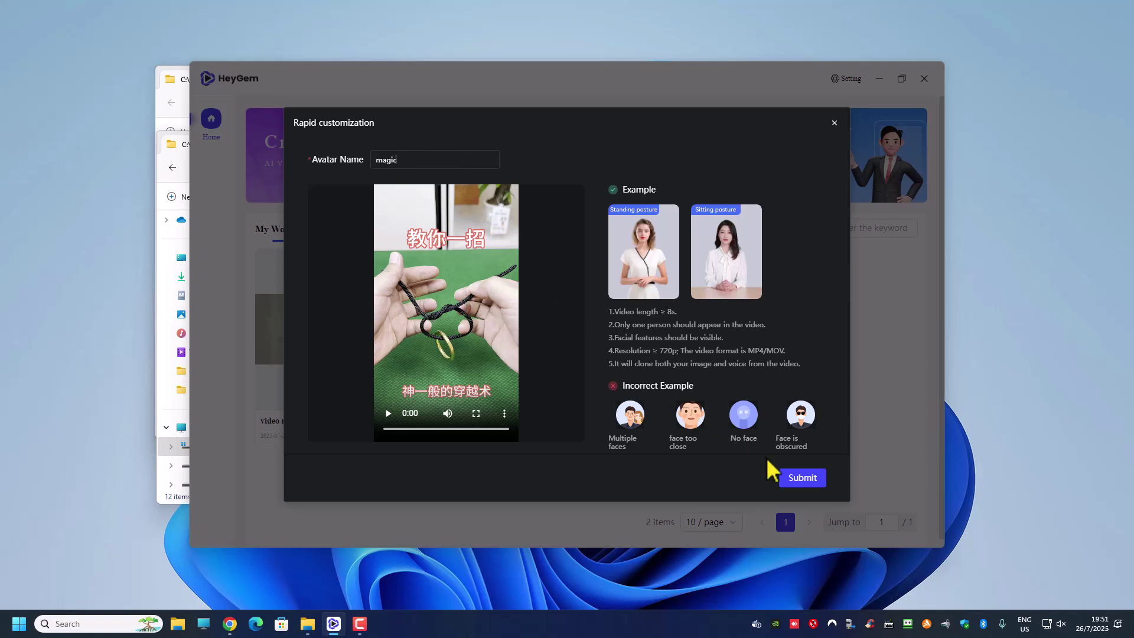
pyautogui.click(803, 480)
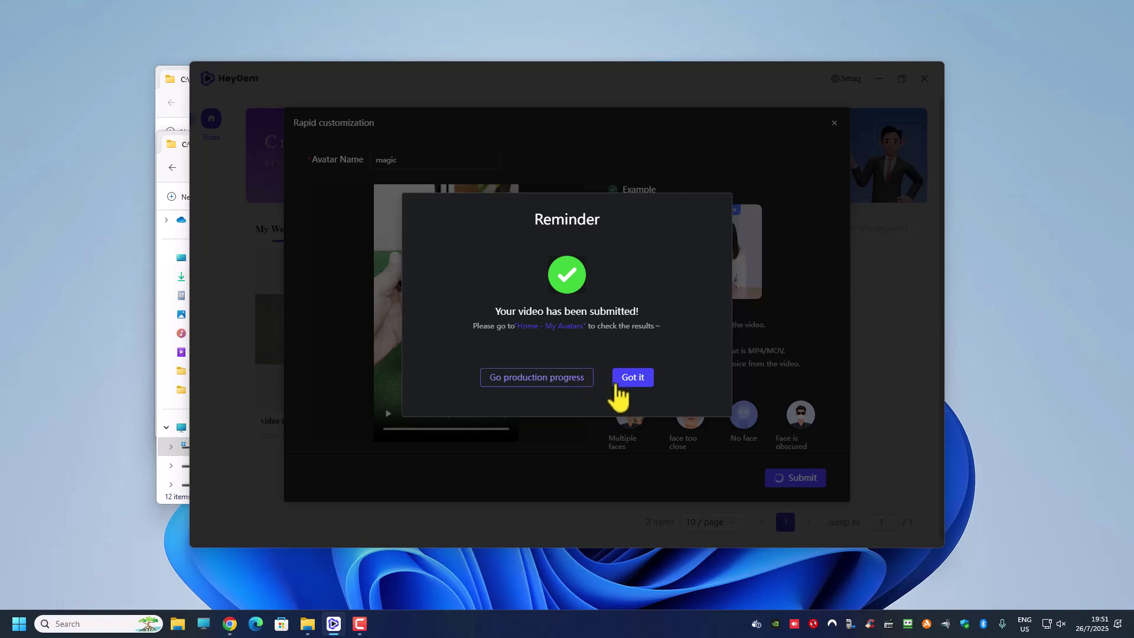
pyautogui.click(634, 379)
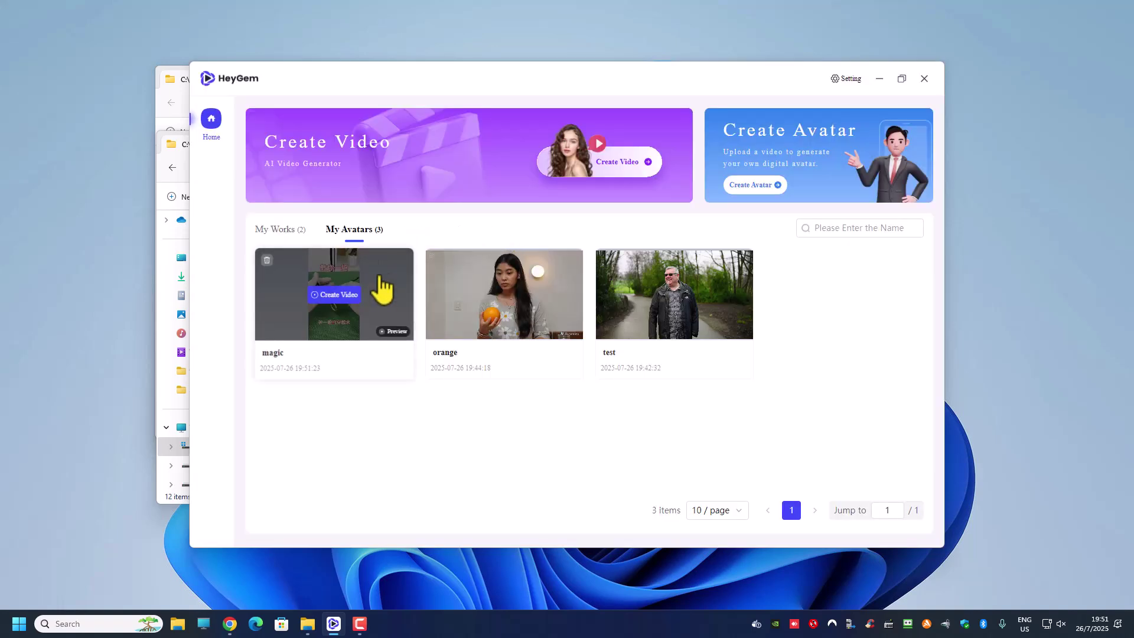
# - Start a new video with the magic avatar and add magic.mp3 as its audio
pyautogui.click(597, 163)
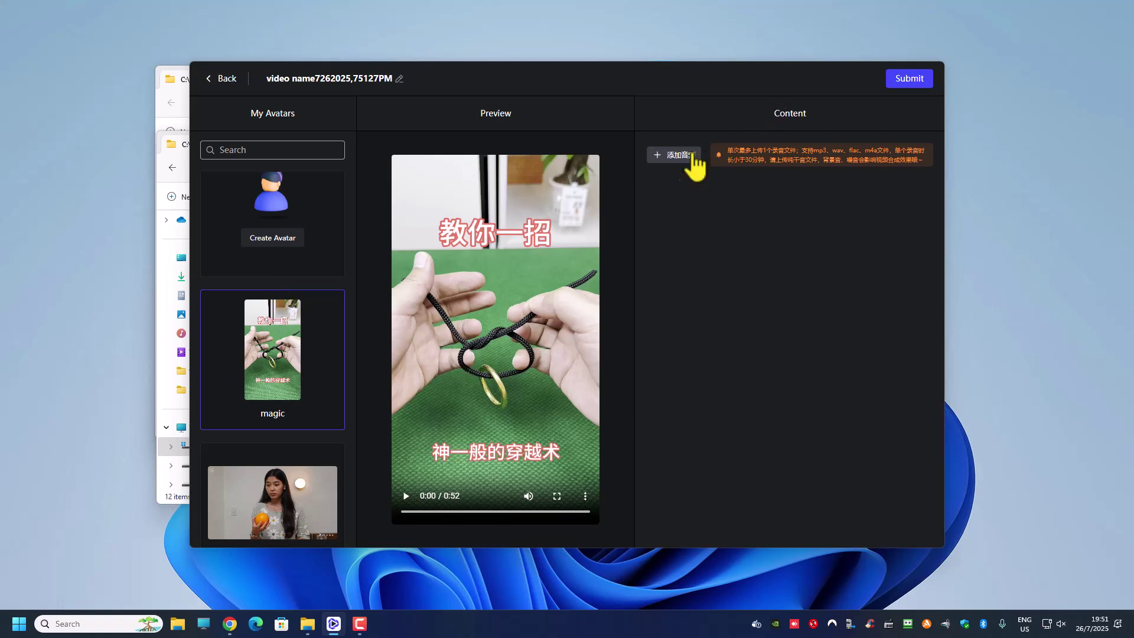
pyautogui.click(660, 157)
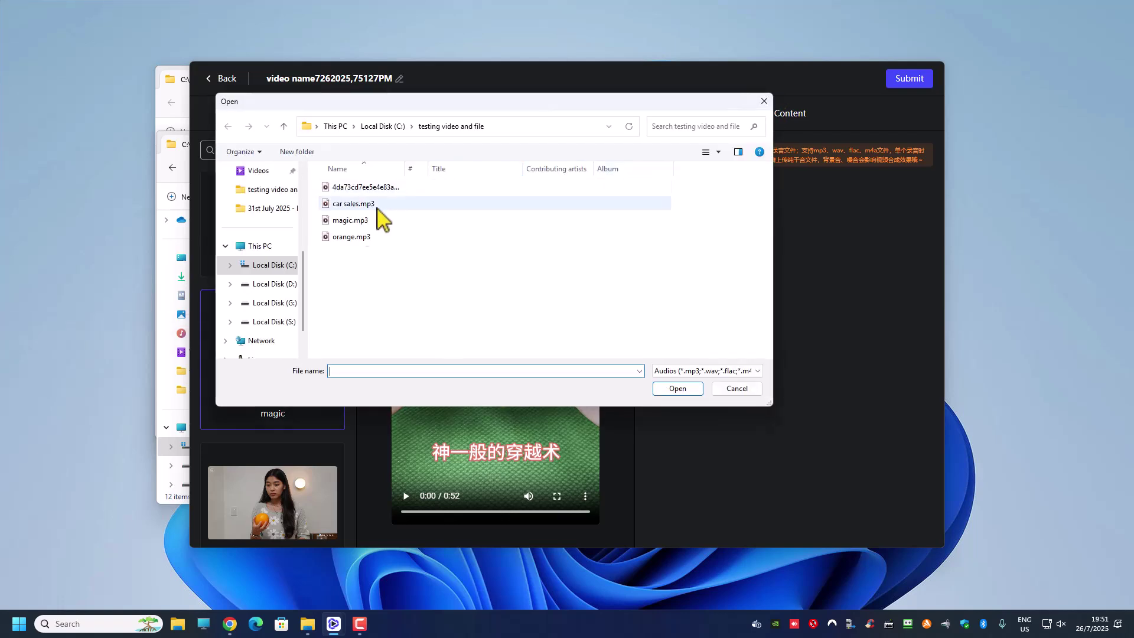
pyautogui.doubleClick(351, 220)
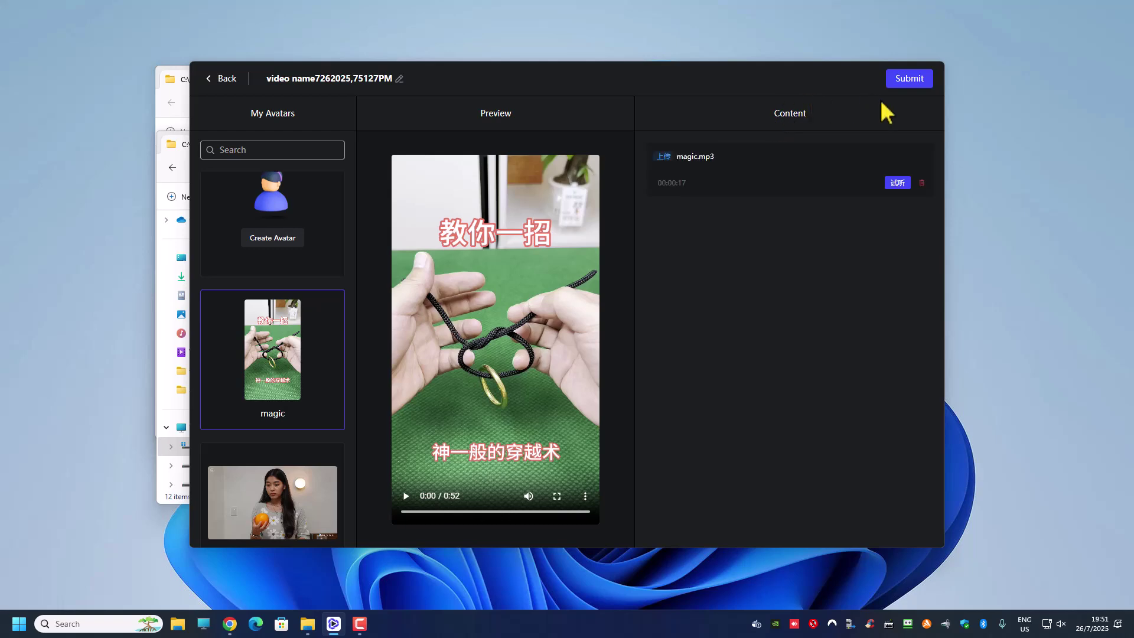
# - Submit the magic avatar video for generation and return to the home screen
pyautogui.click(905, 83)
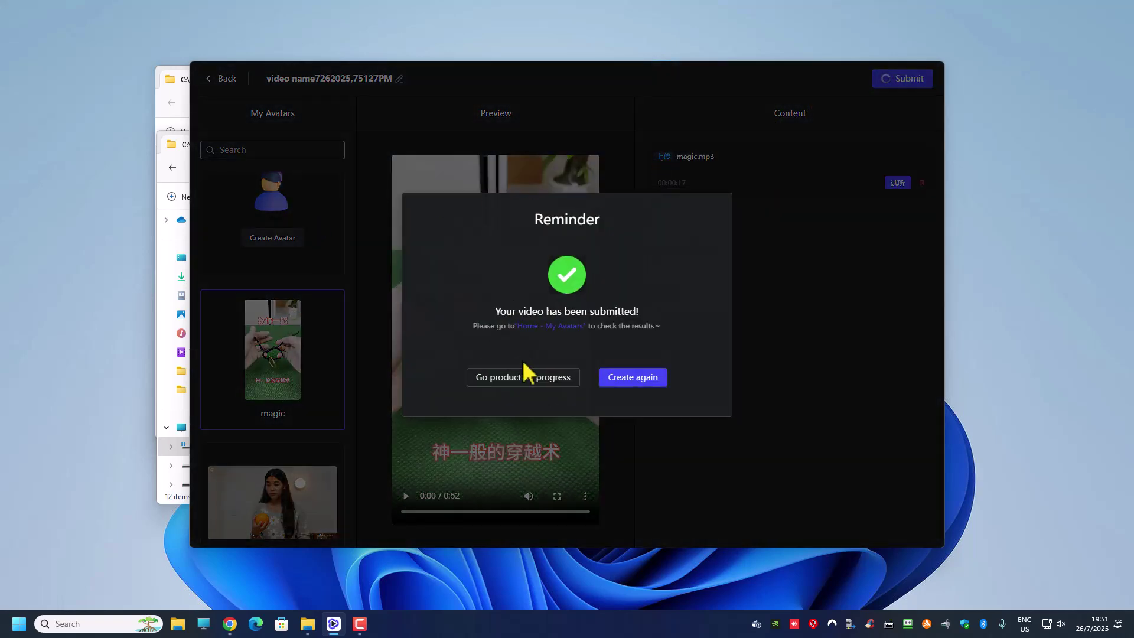
pyautogui.click(633, 377)
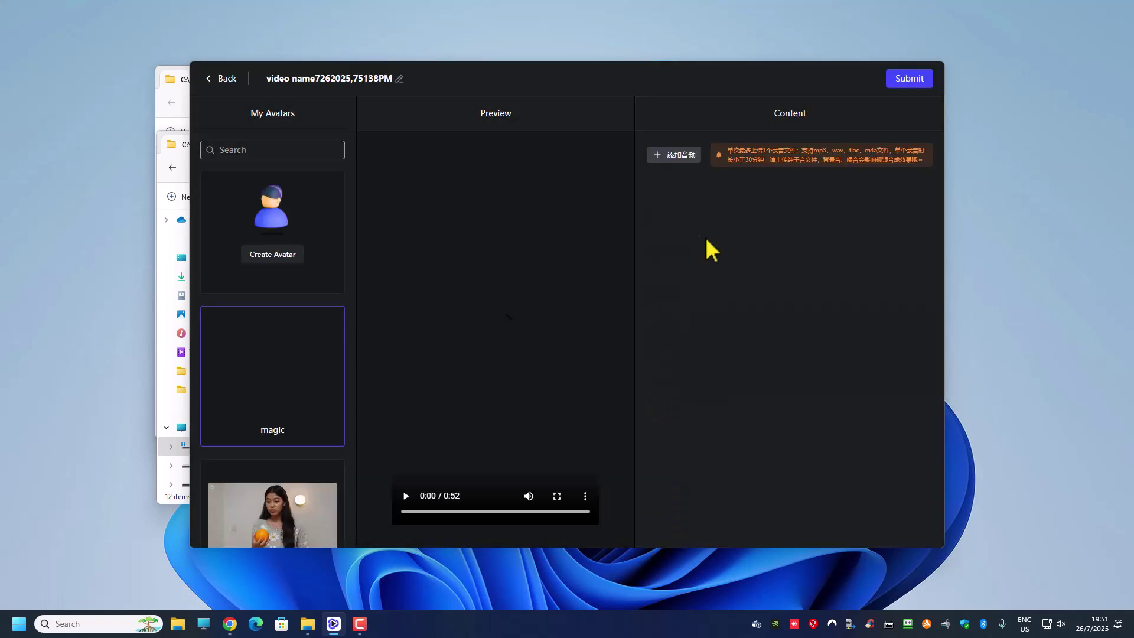
pyautogui.click(223, 80)
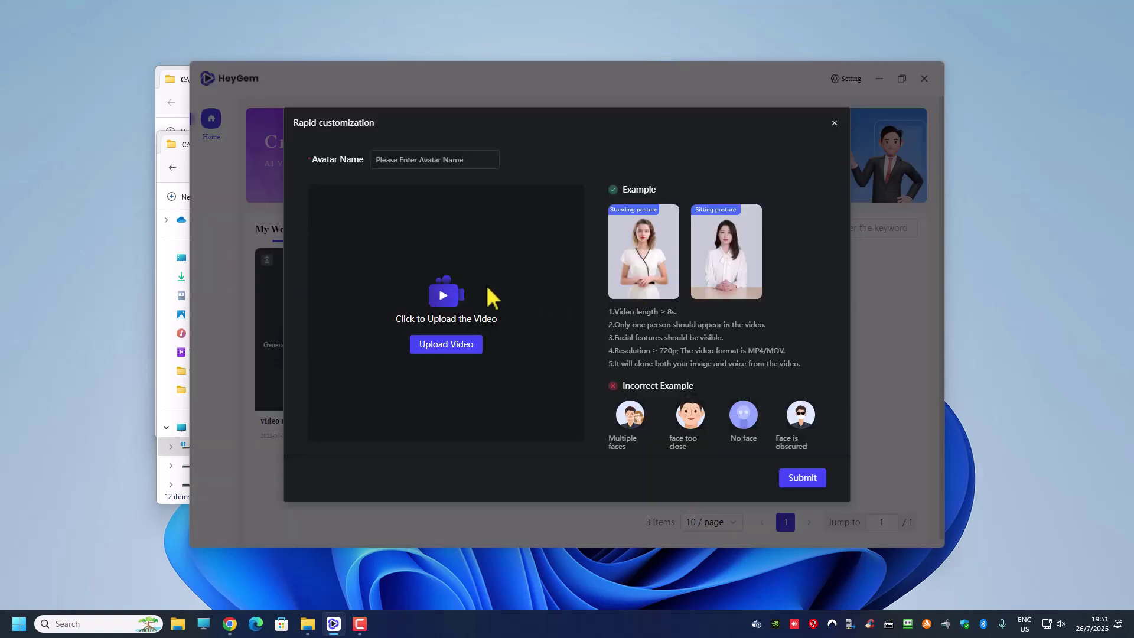
# - Create an avatar named "car sales" from car sales.mp4, submit it, and dismiss the reminder
pyautogui.click(459, 345)
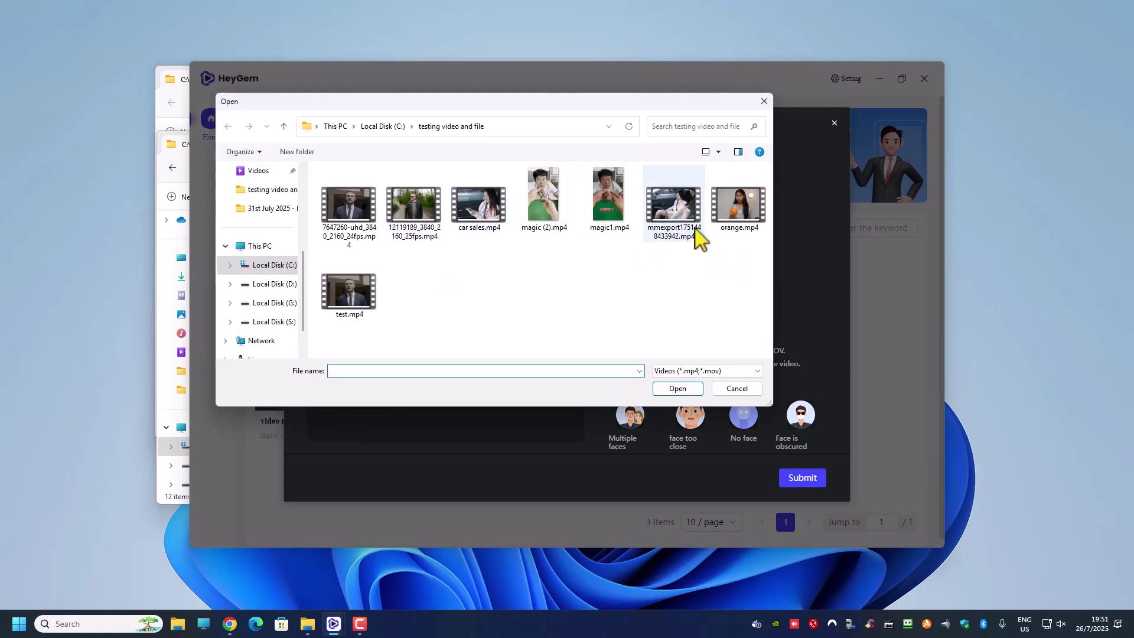
pyautogui.doubleClick(482, 217)
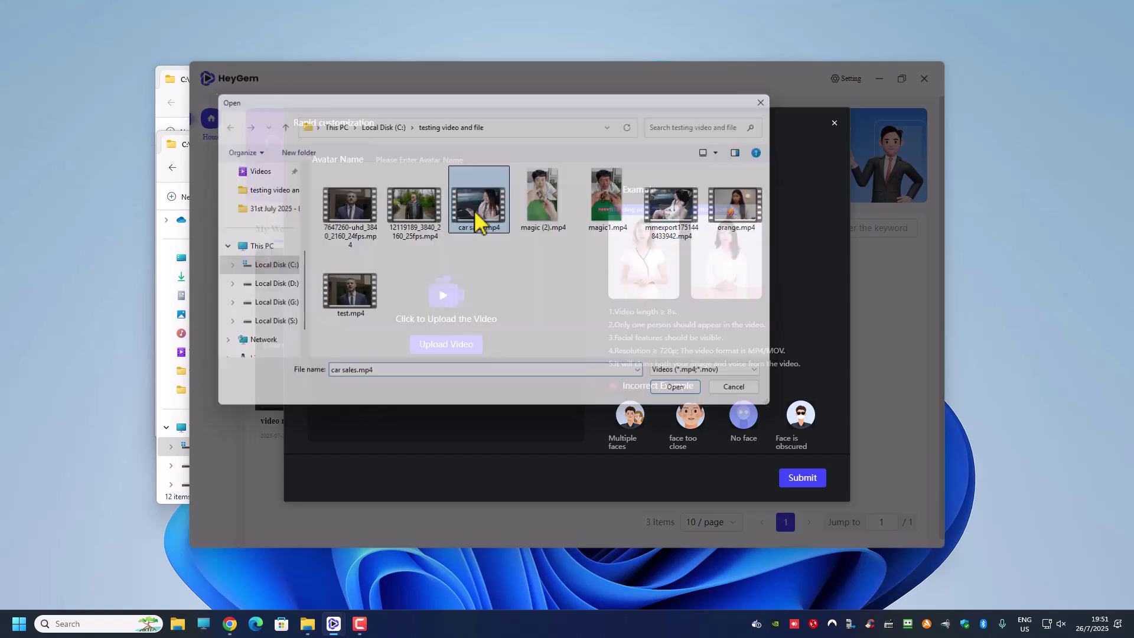
pyautogui.write('car sales')
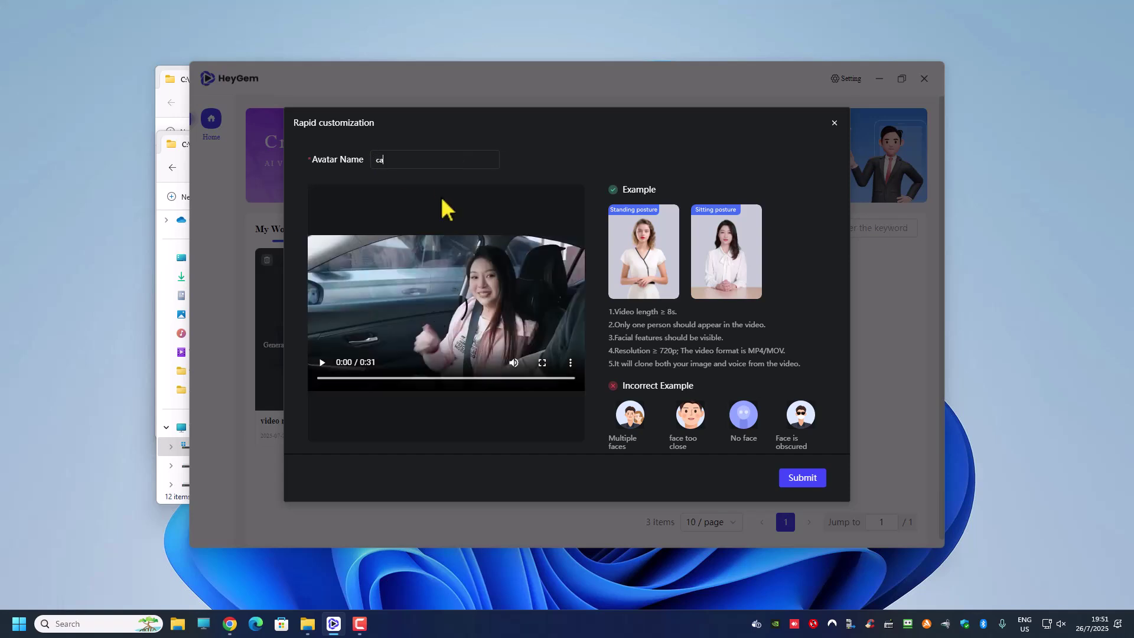
pyautogui.click(812, 481)
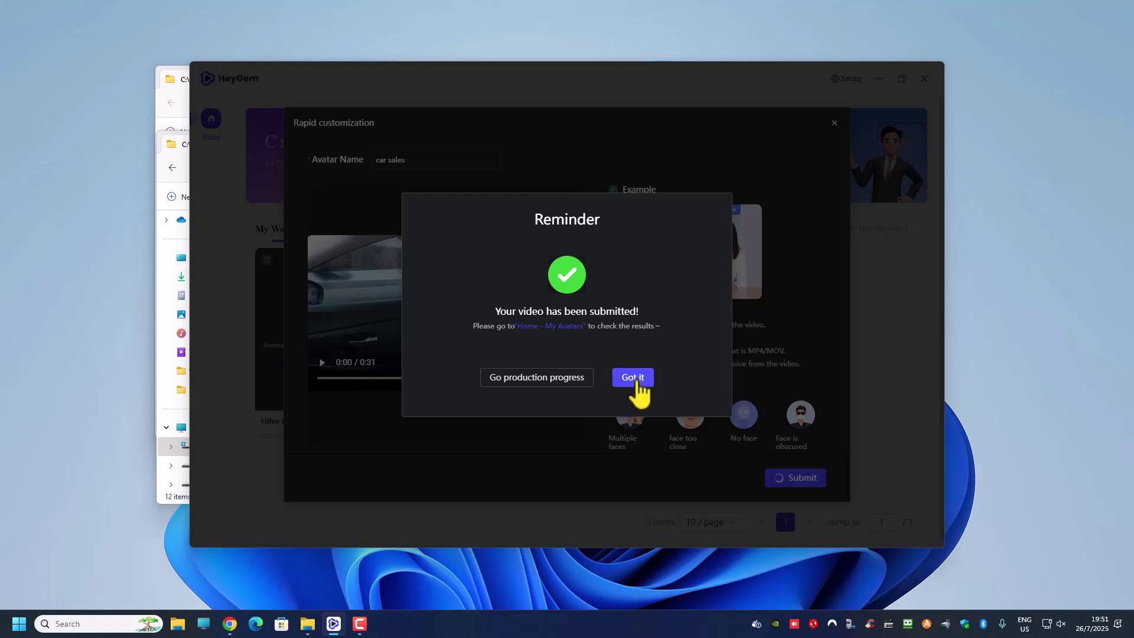
pyautogui.click(632, 377)
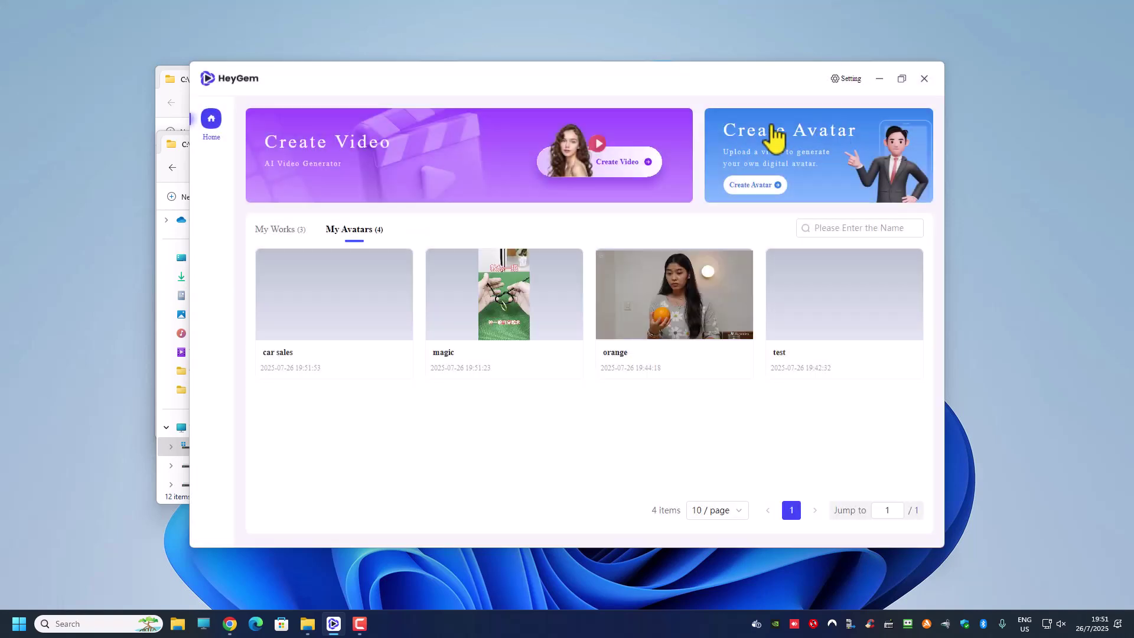
# - Create a new video with the car sales avatar and car sales.mp3, submit it, and go to the production progress
pyautogui.click(581, 160)
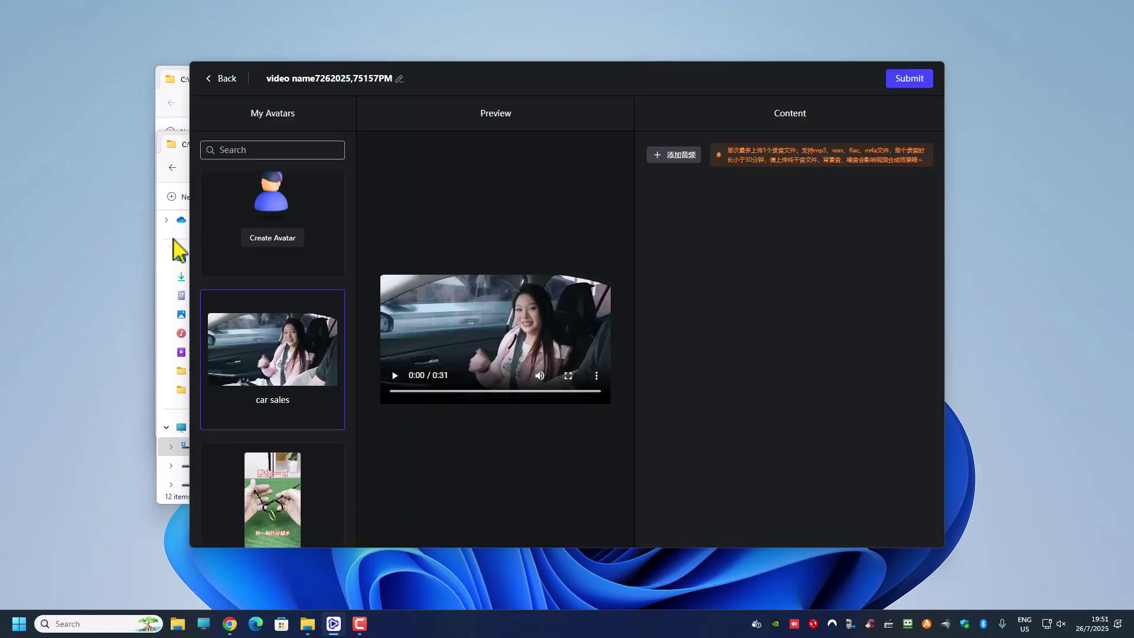
pyautogui.scroll(-6, 248, 413)
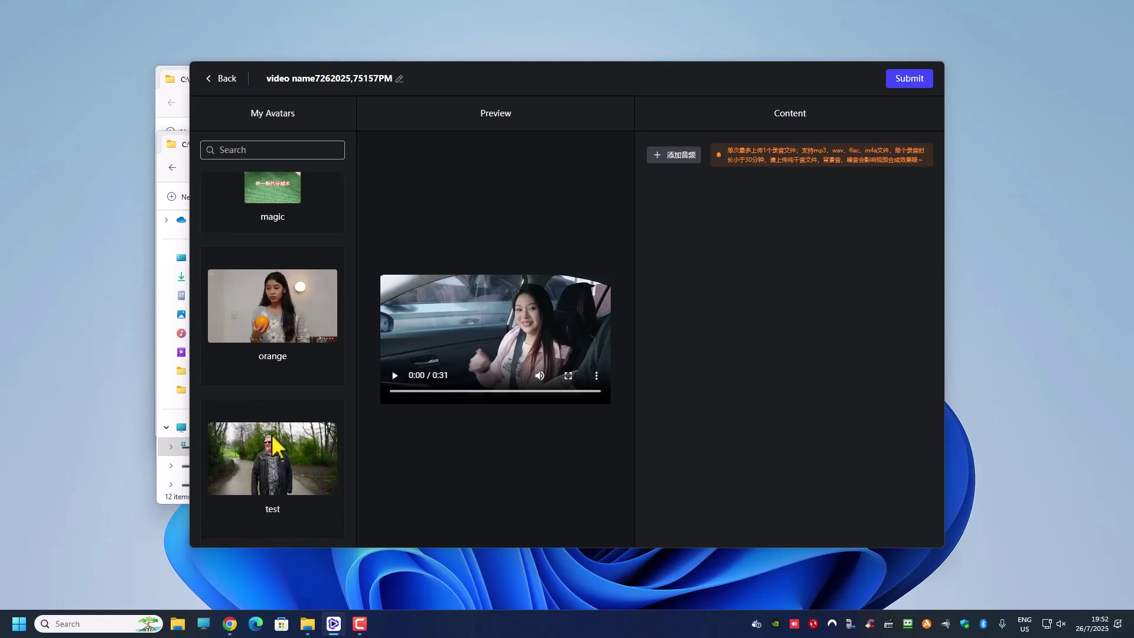
pyautogui.scroll(1, 277, 357)
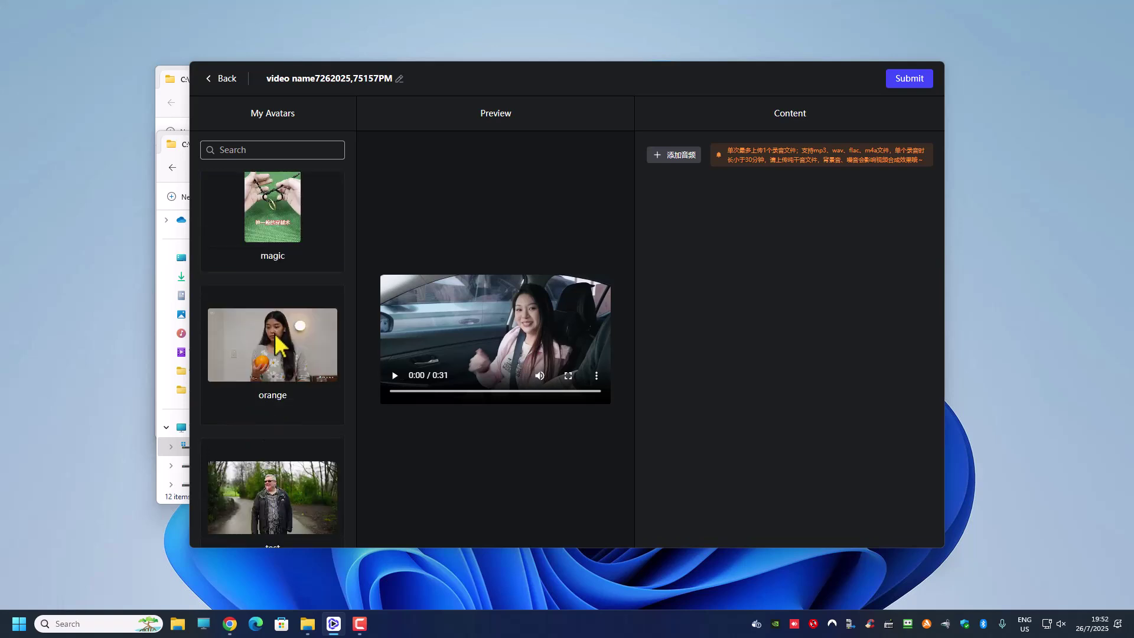
pyautogui.scroll(4, 277, 347)
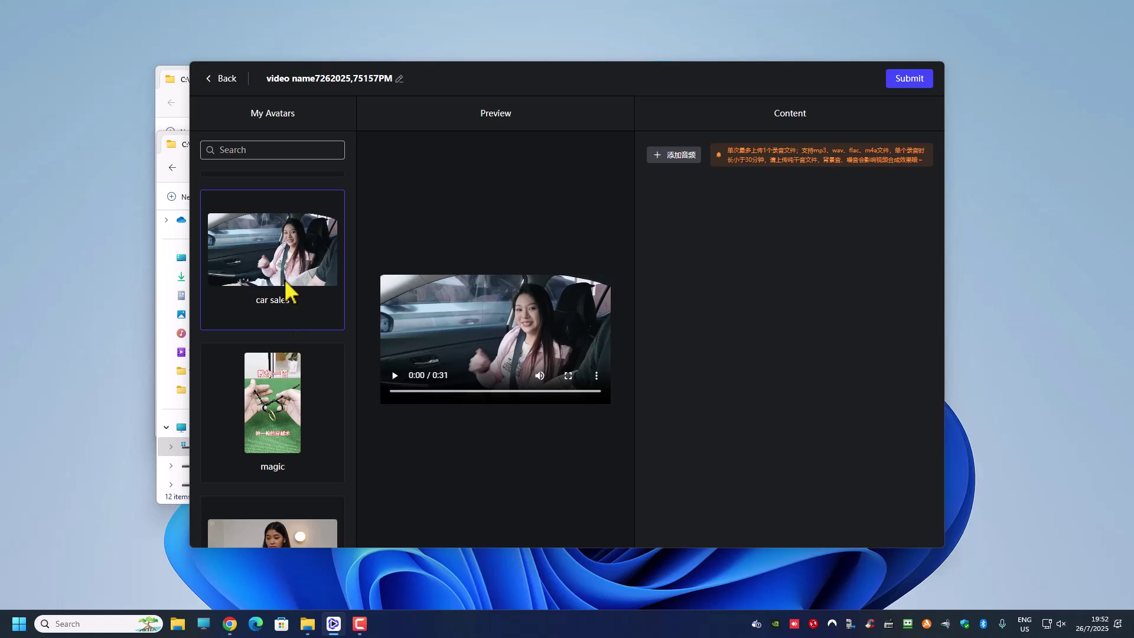
pyautogui.click(674, 158)
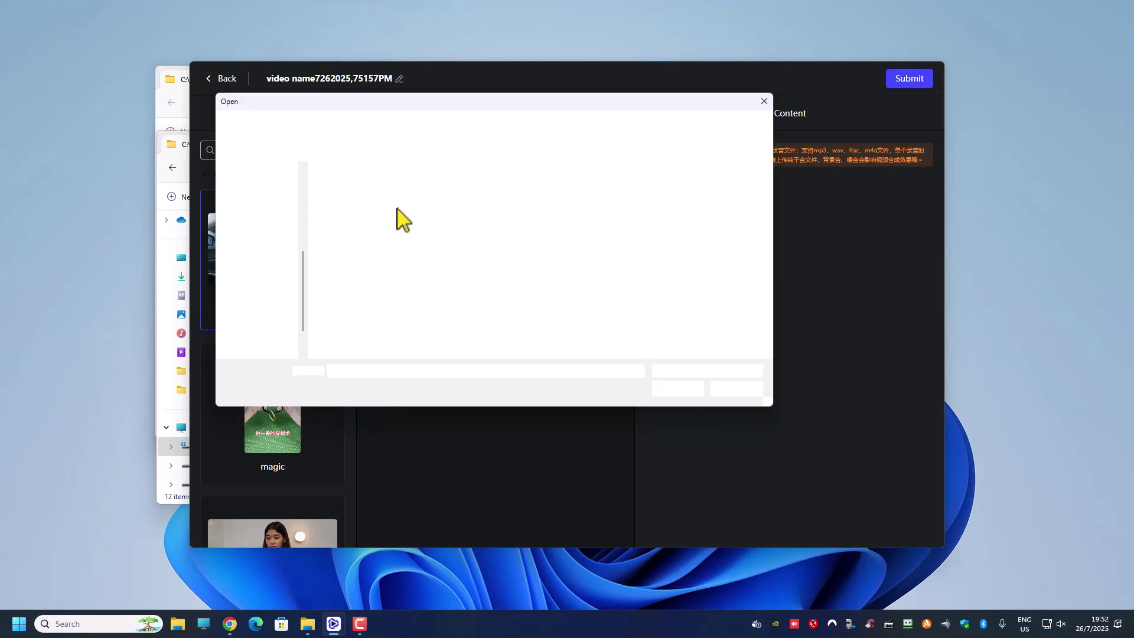
pyautogui.doubleClick(349, 205)
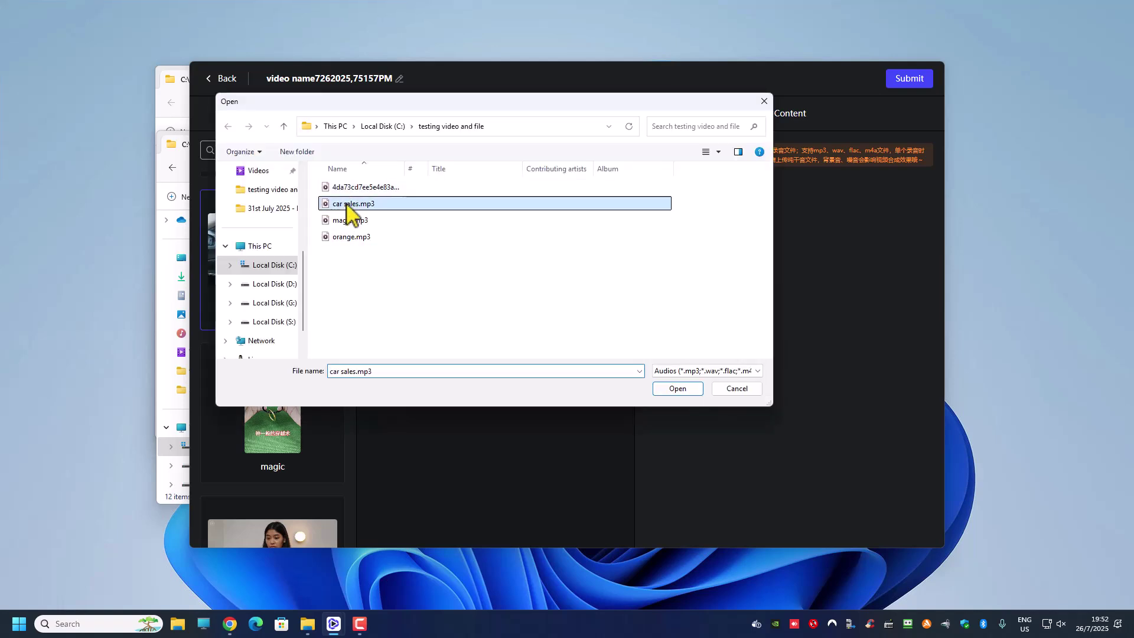
pyautogui.click(903, 81)
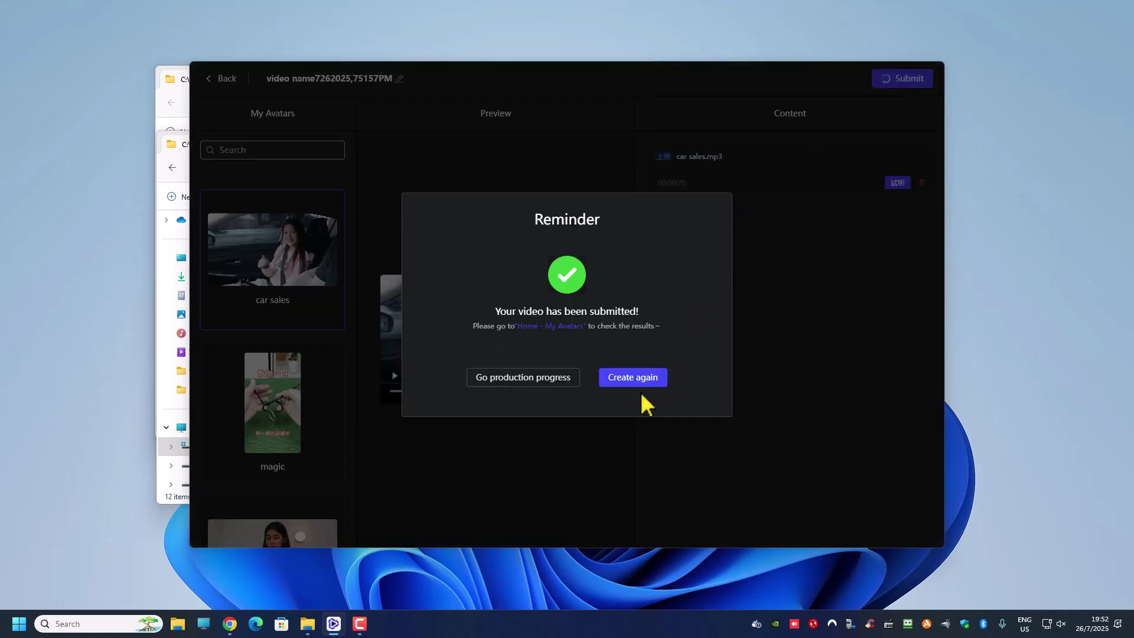
pyautogui.click(530, 381)
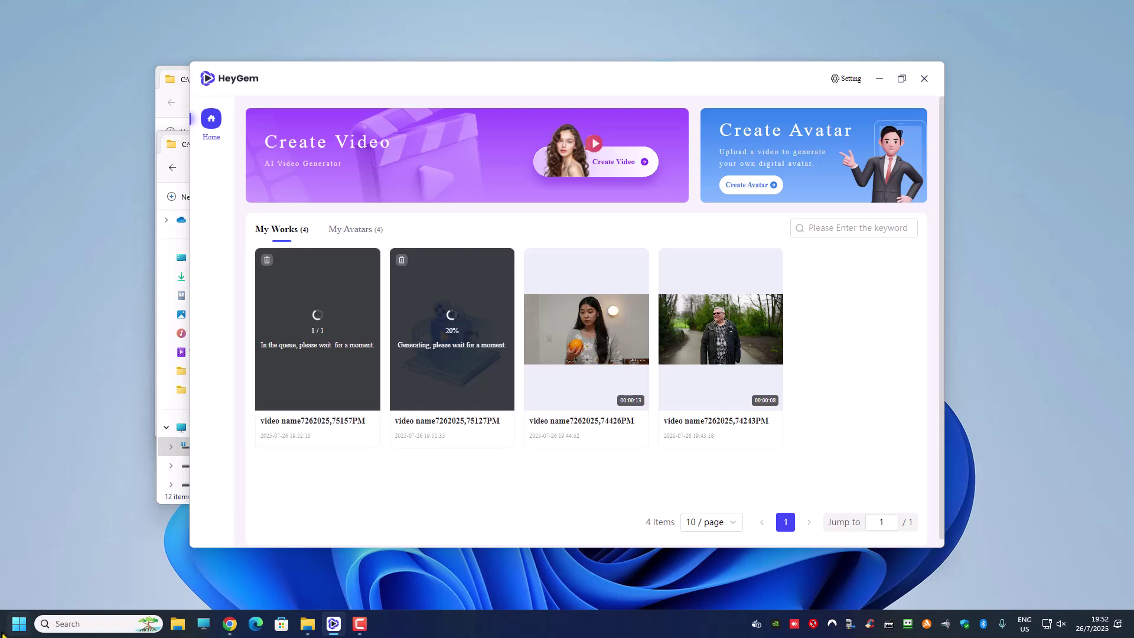
# - Open Word and highlight the processor, memory and graphics card lines of the PC specifications in turn
pyautogui.click(22, 628)
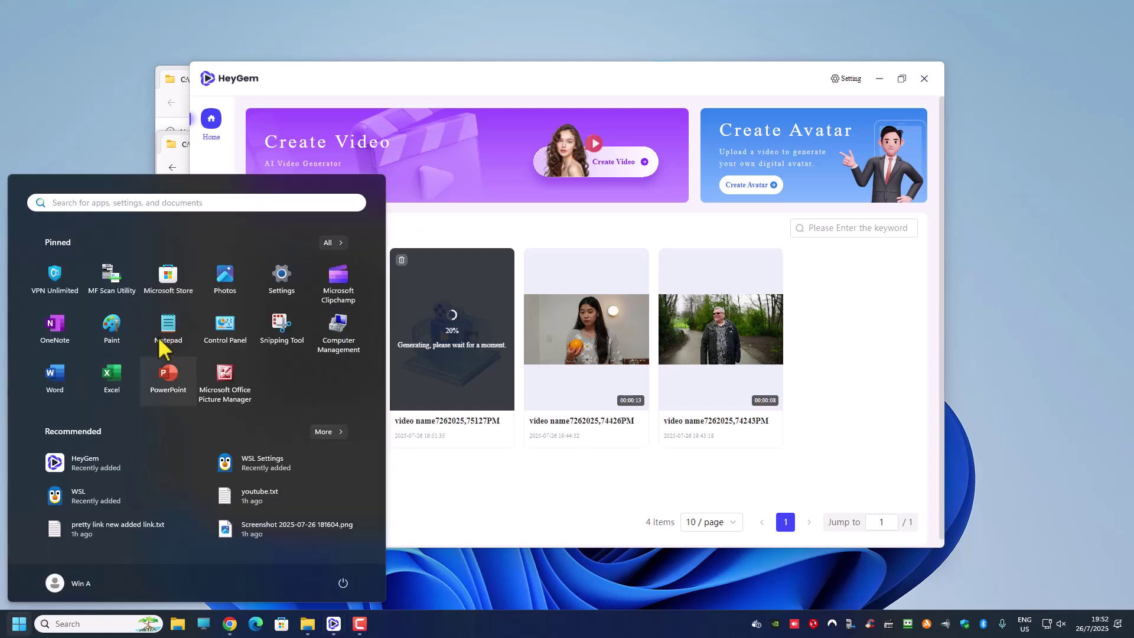
pyautogui.click(58, 387)
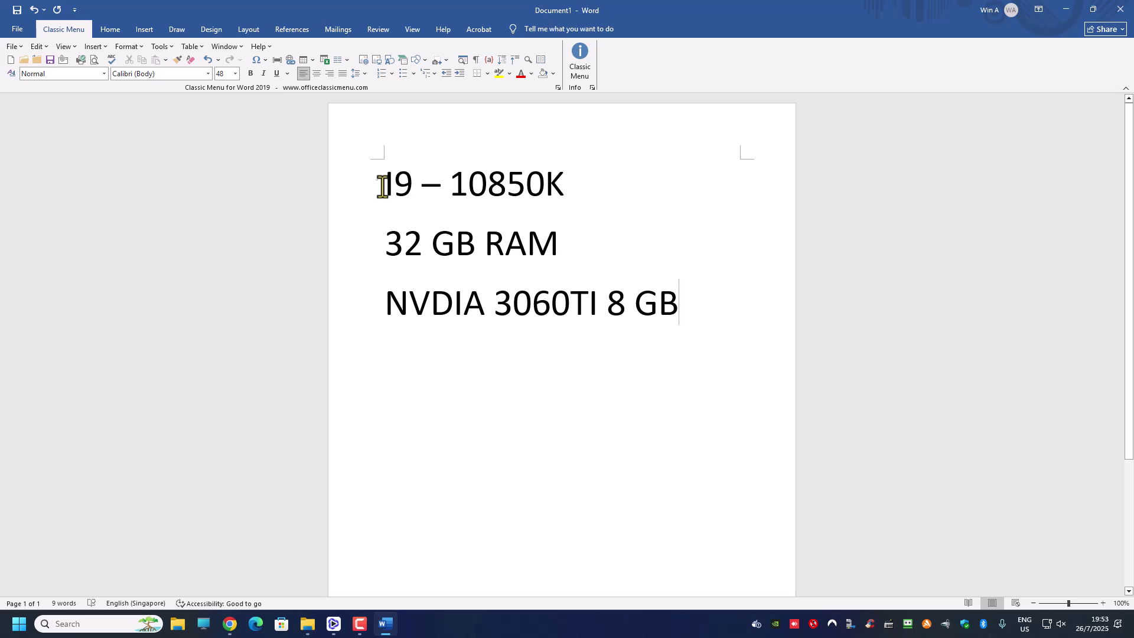
pyautogui.moveTo(383, 187); pyautogui.dragTo(507, 179)
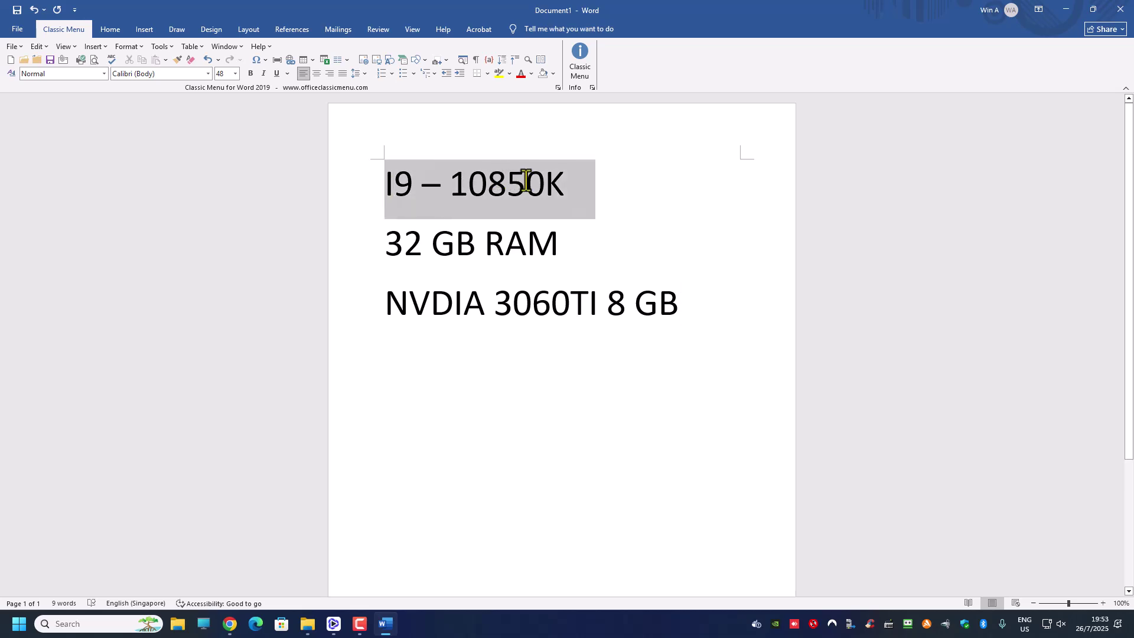
pyautogui.click(461, 193)
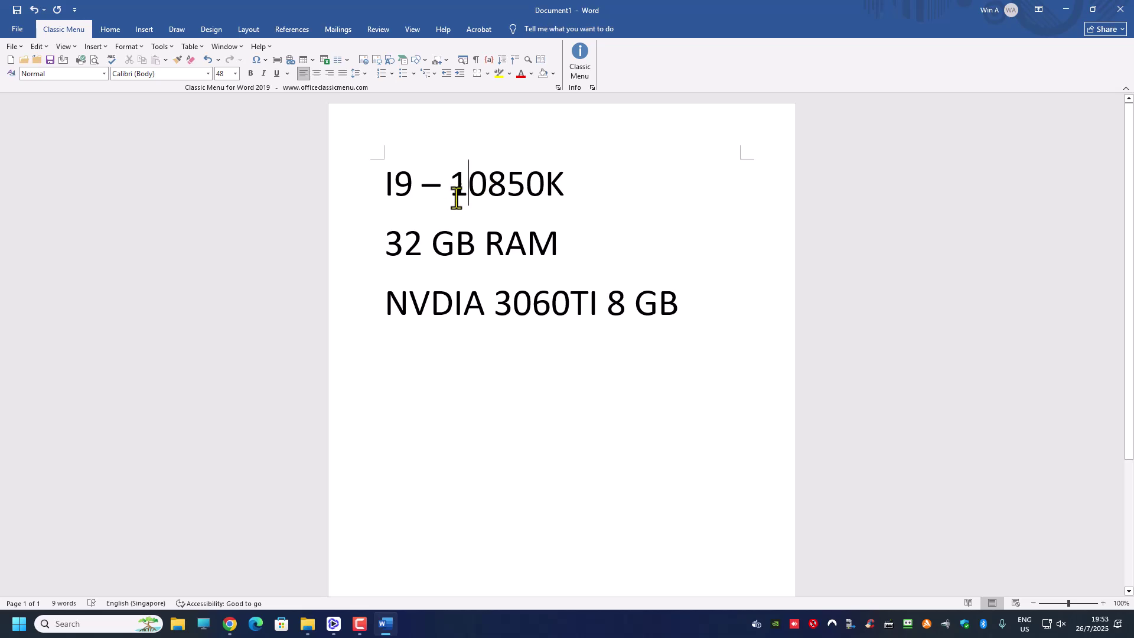
pyautogui.moveTo(390, 247); pyautogui.dragTo(558, 245)
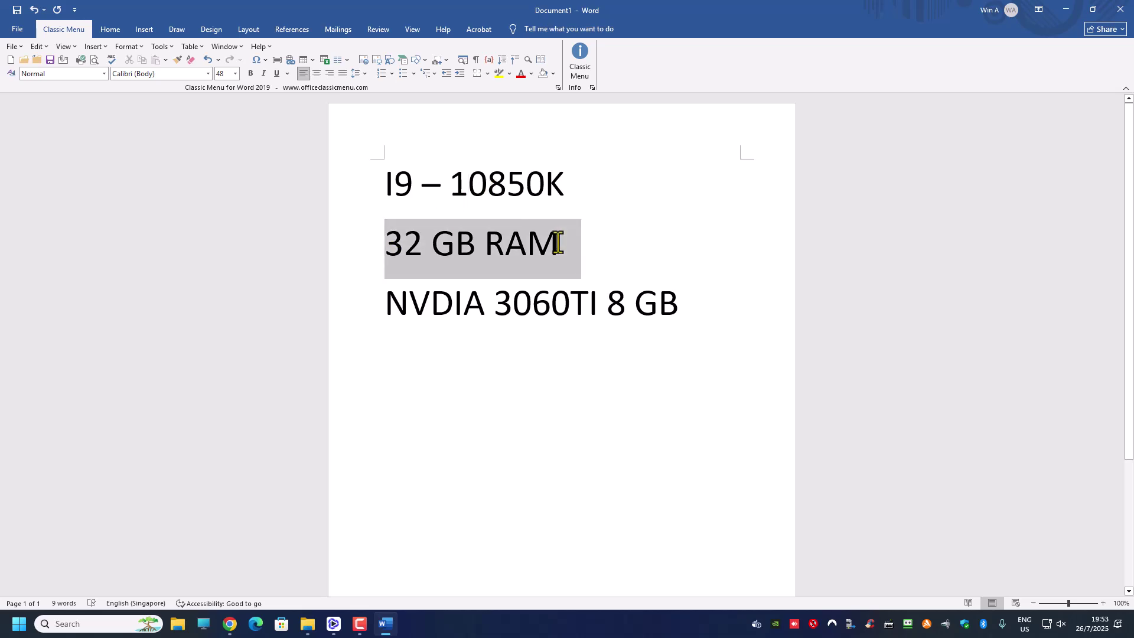
pyautogui.click(463, 304)
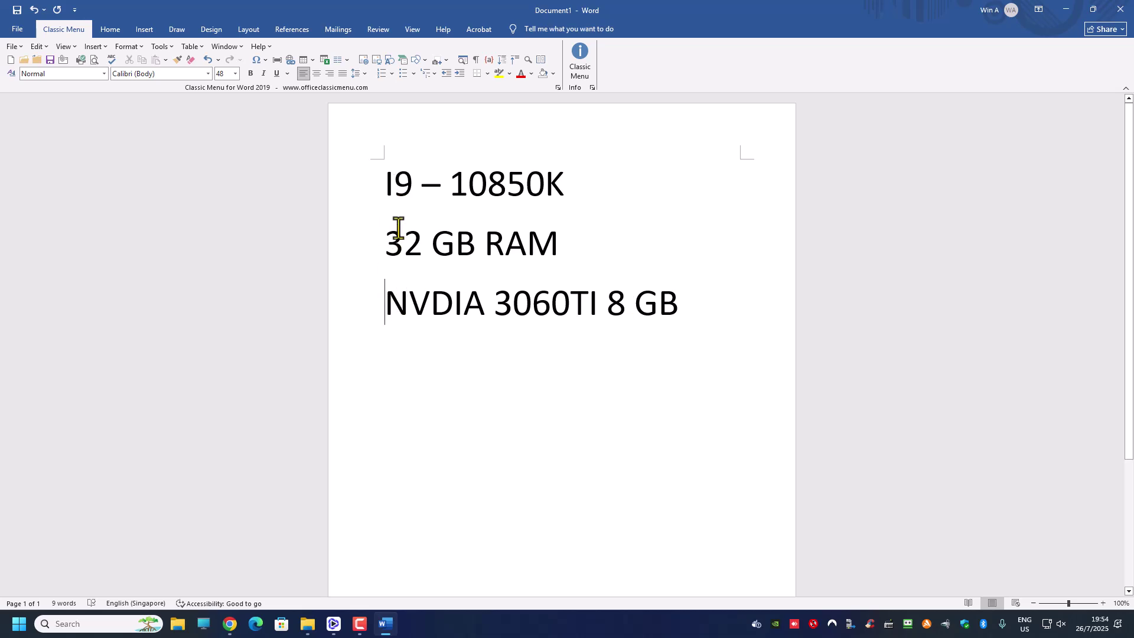
pyautogui.moveTo(384, 245); pyautogui.dragTo(562, 237)
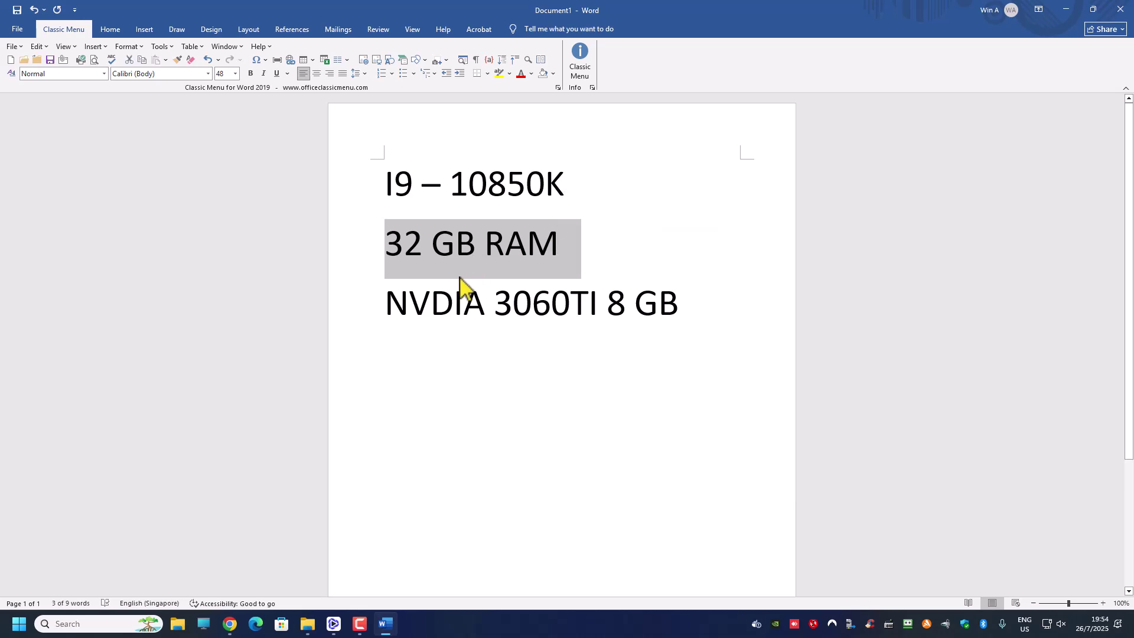
pyautogui.click(454, 299)
pyautogui.moveTo(390, 303); pyautogui.dragTo(664, 291)
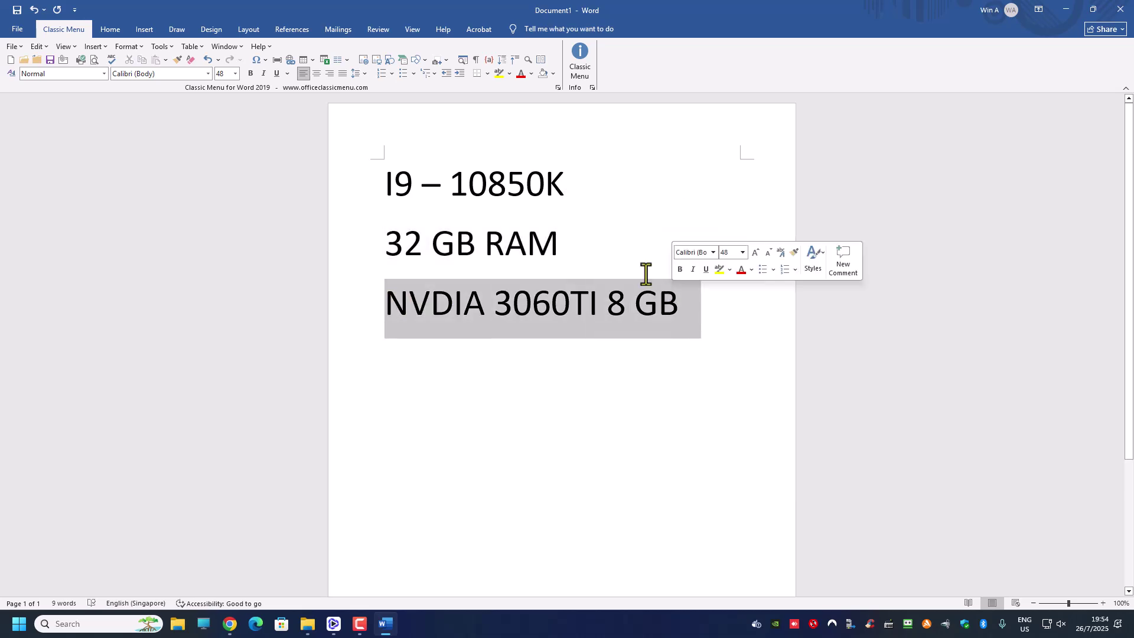
pyautogui.click(470, 183)
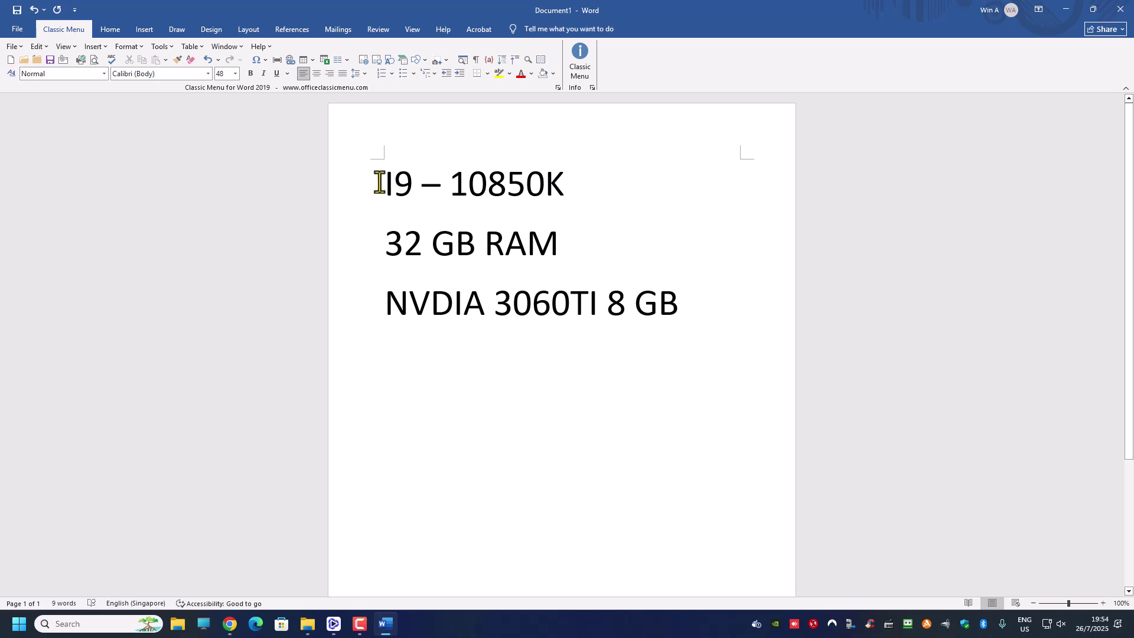
pyautogui.moveTo(378, 183); pyautogui.dragTo(538, 179)
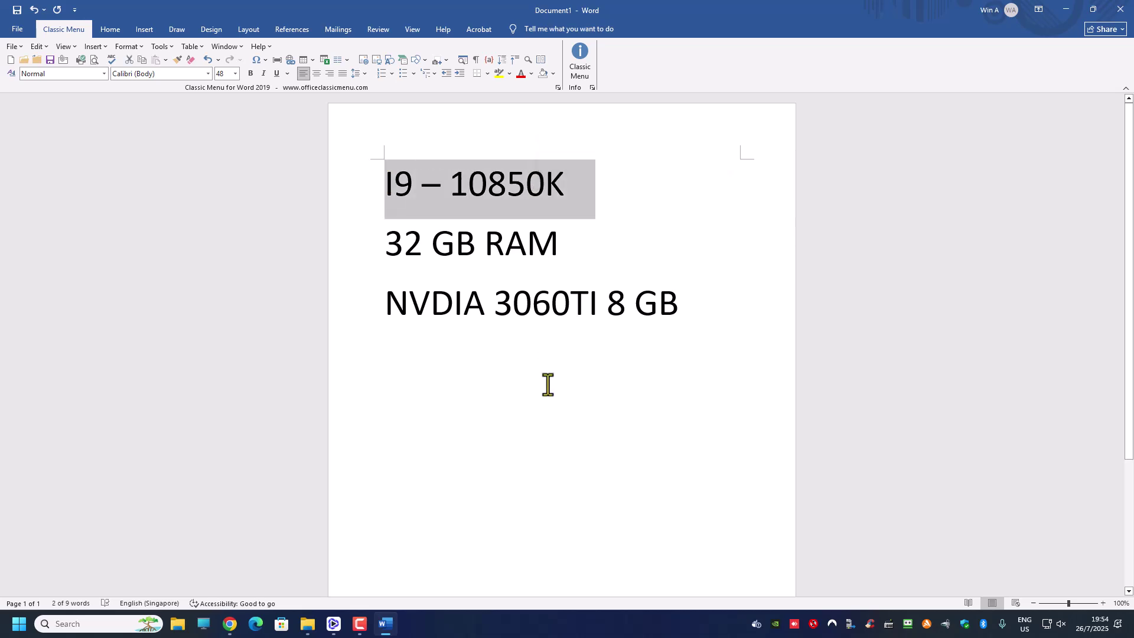
# - Switch to Chrome, open the Duix.Heygem GitHub page, and look through the README's features and Windows installation requirements
pyautogui.click(229, 625)
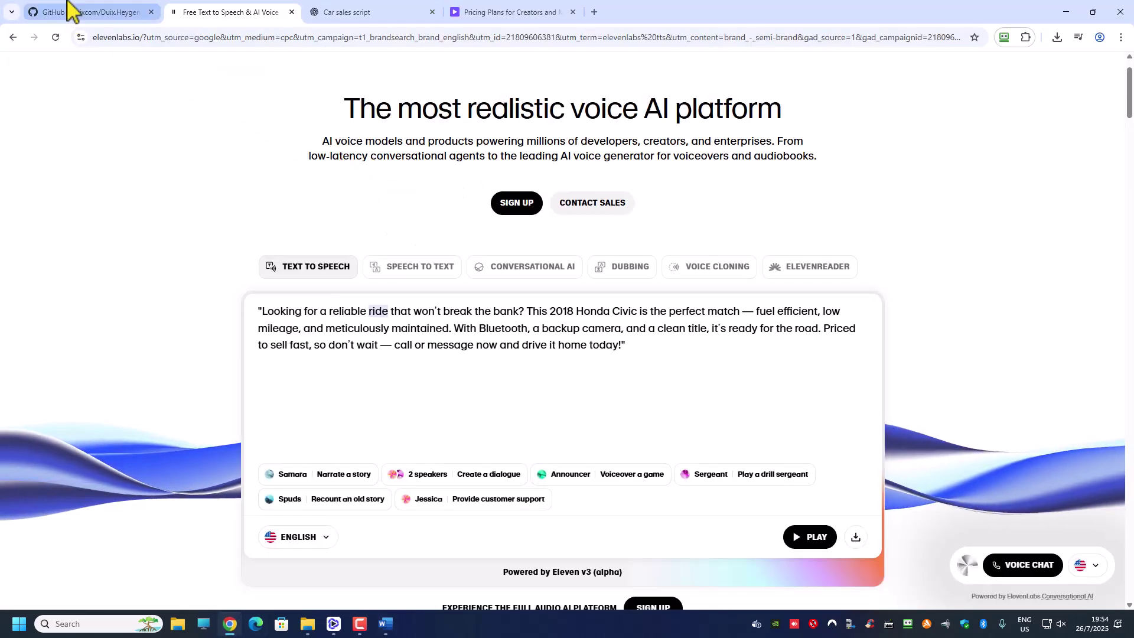
pyautogui.click(67, 13)
pyautogui.scroll(-2, 576, 263)
pyautogui.scroll(-20, 570, 260)
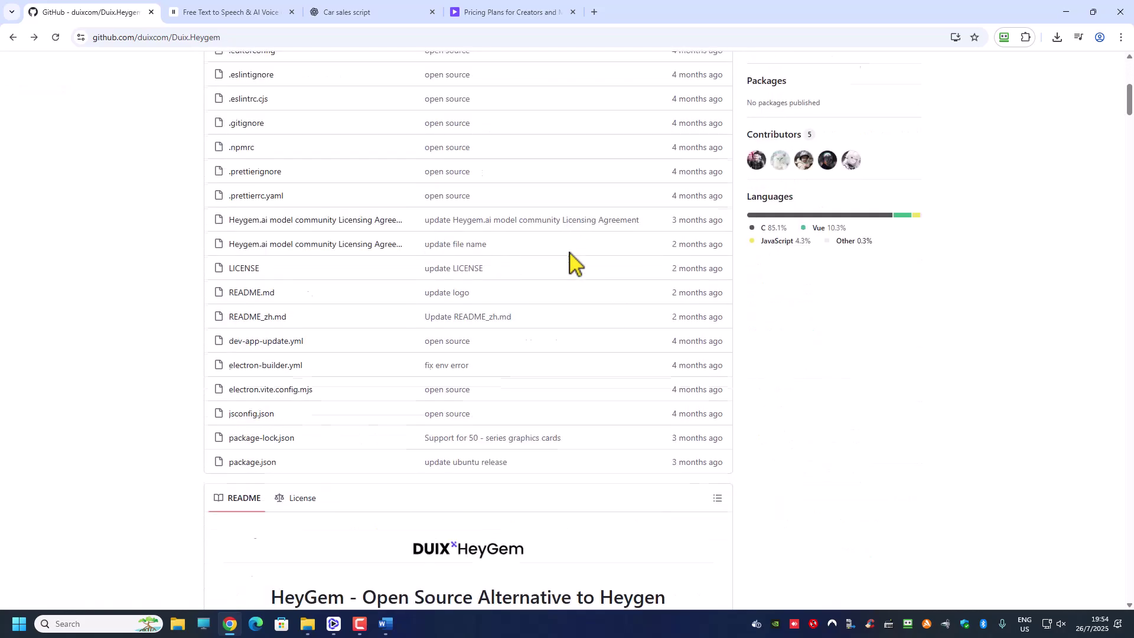
pyautogui.scroll(-10, 570, 263)
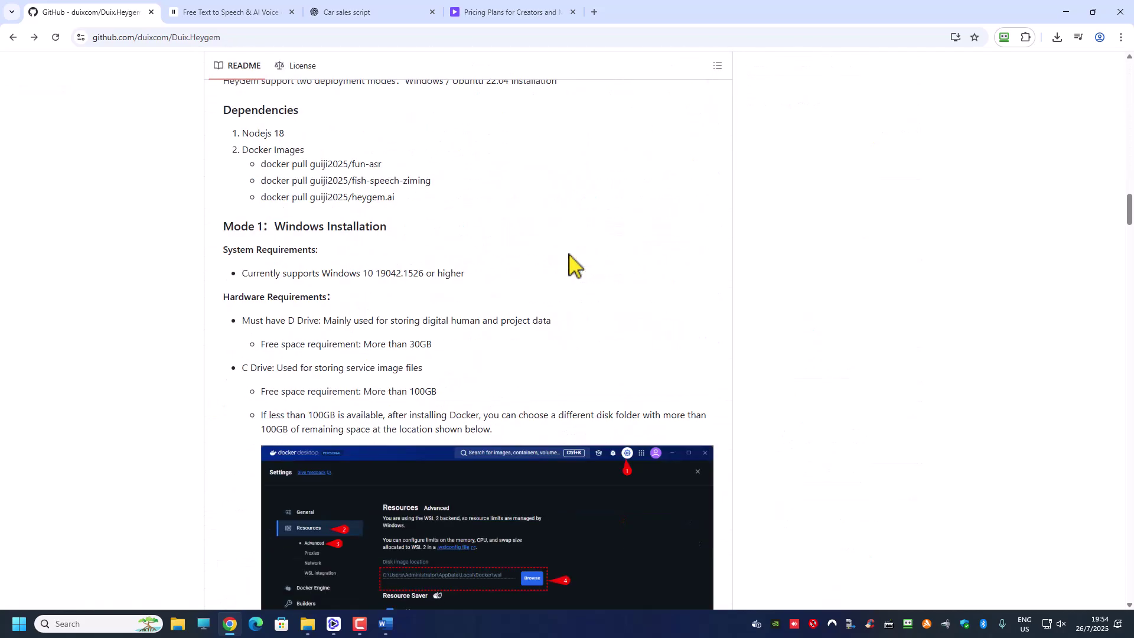
pyautogui.scroll(2, 570, 263)
pyautogui.scroll(-2, 570, 262)
pyautogui.scroll(-15, 570, 262)
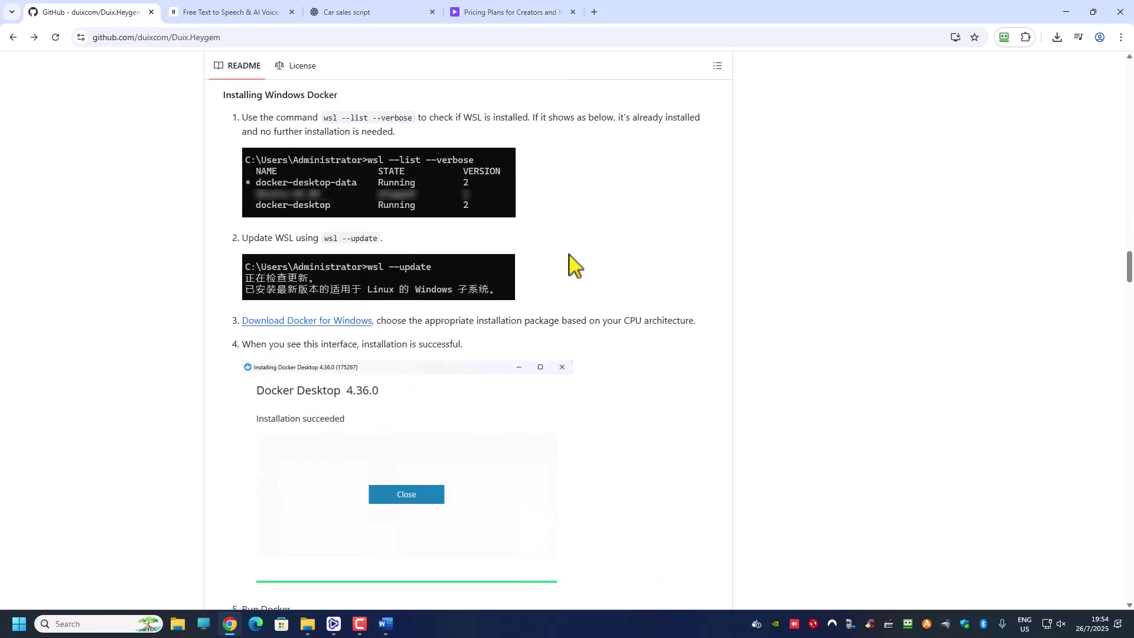
pyautogui.scroll(18, 571, 260)
pyautogui.scroll(10, 572, 269)
pyautogui.scroll(5, 567, 257)
pyautogui.scroll(-9, 568, 257)
pyautogui.scroll(-9, 569, 257)
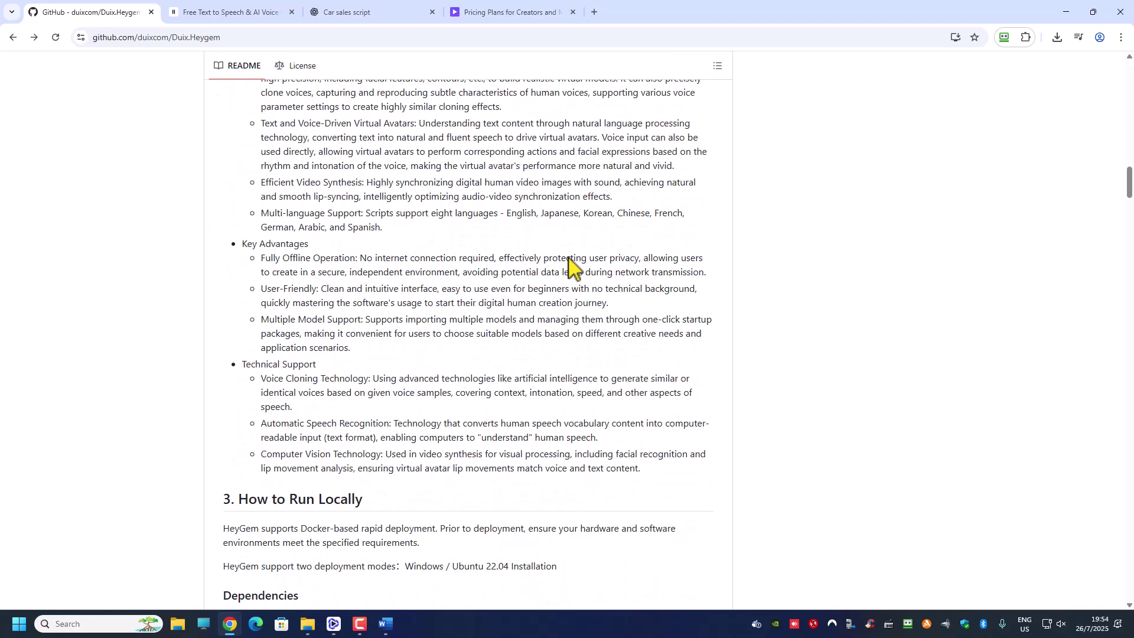
# - Examine the README's recommended CPU, memory and graphics card configuration, and switch back to the Word specifications for comparison
pyautogui.scroll(-20, 570, 267)
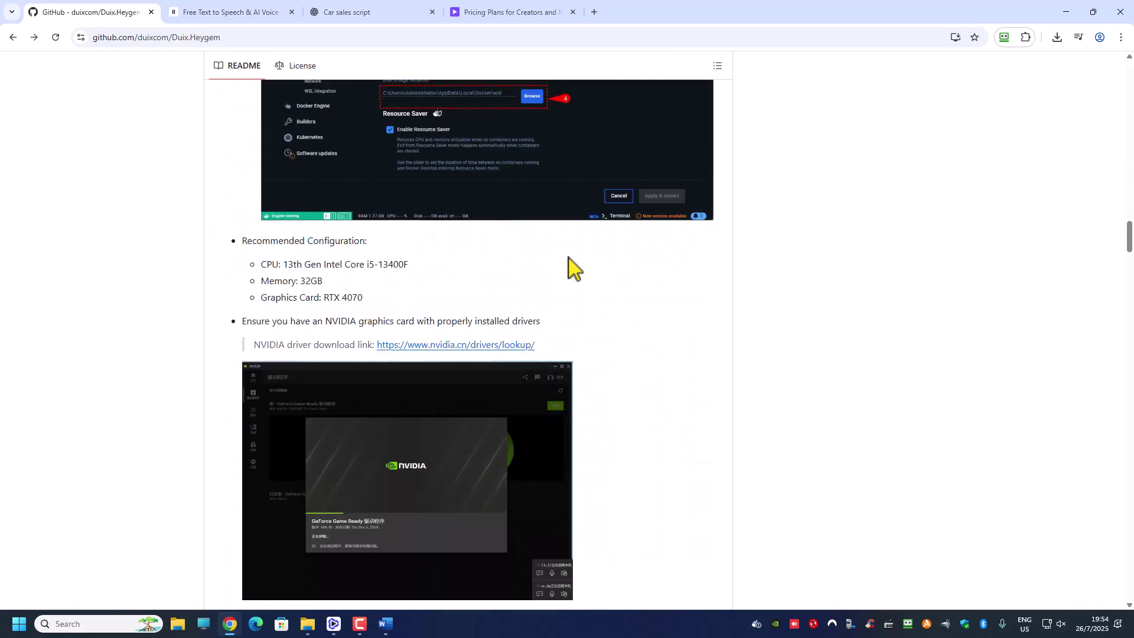
pyautogui.scroll(-4, 570, 267)
pyautogui.scroll(6, 573, 264)
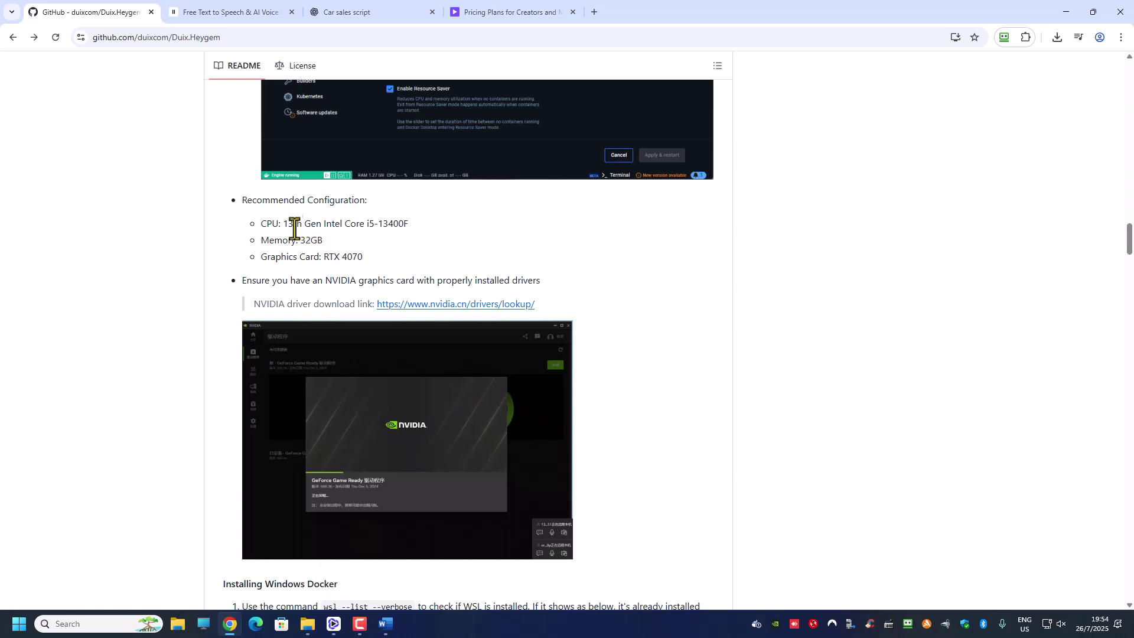
pyautogui.moveTo(295, 240); pyautogui.dragTo(340, 258)
pyautogui.click(390, 259)
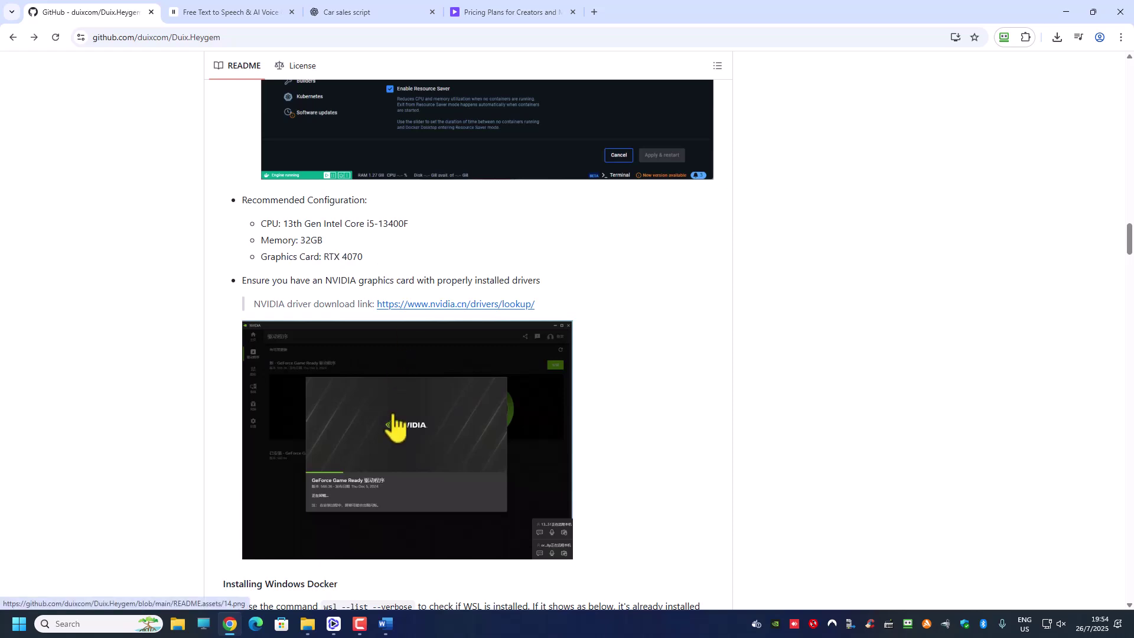
pyautogui.click(386, 624)
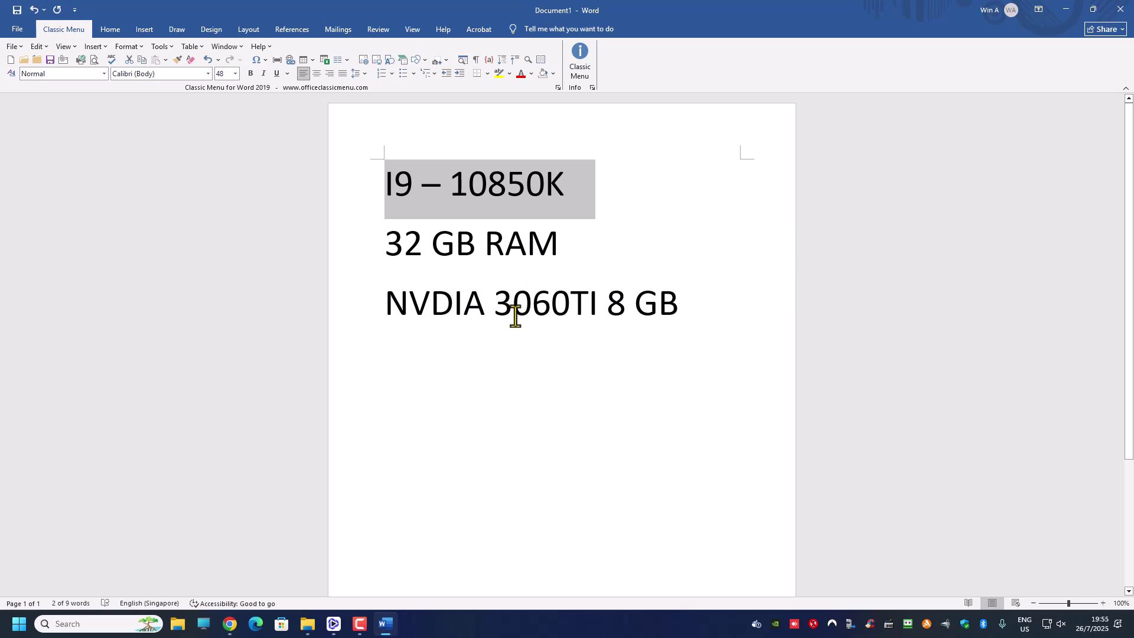
# - Highlight the graphics card's model number in the Word specifications, minimize the document, and switch to HeyGem
pyautogui.moveTo(495, 303); pyautogui.dragTo(560, 303)
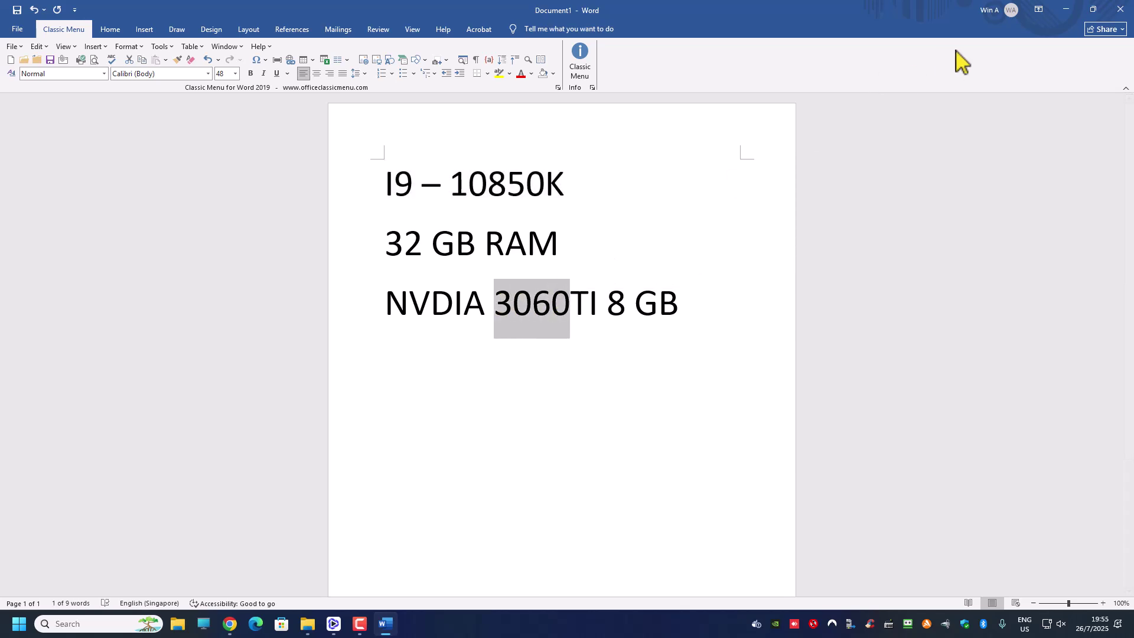
pyautogui.click(1071, 17)
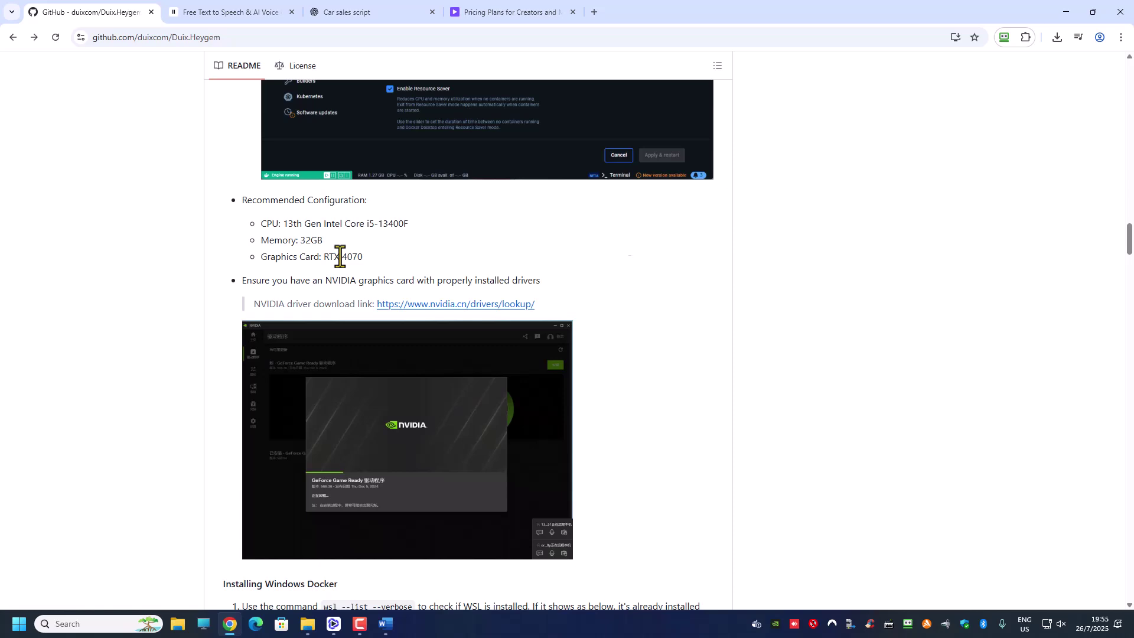
pyautogui.click(332, 625)
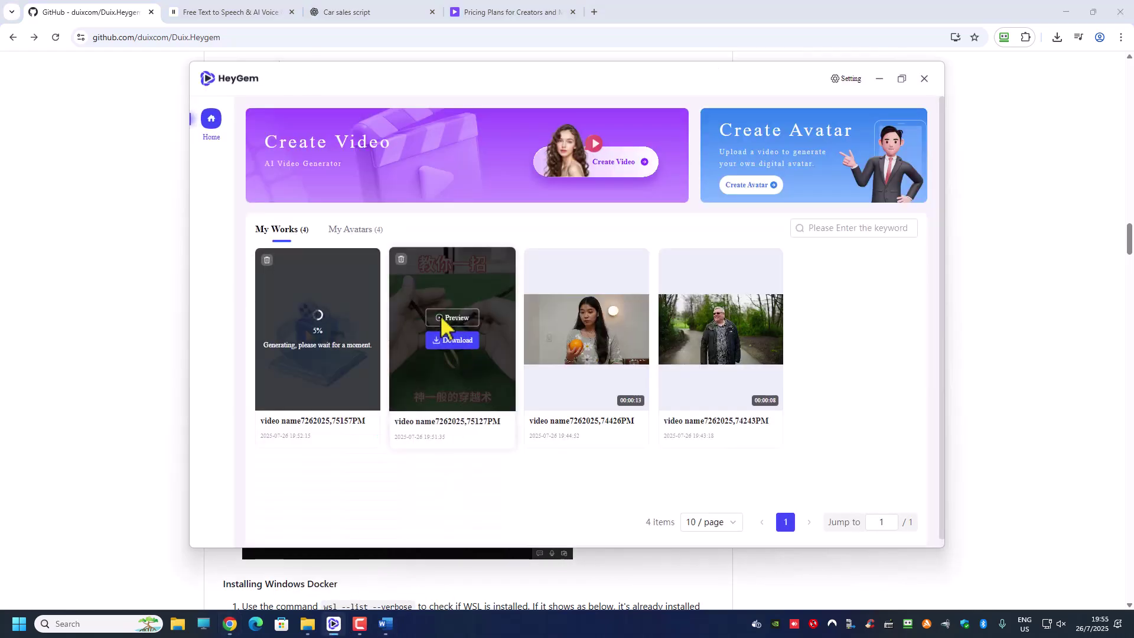
# - Check the generation progress of the car sales video and look over the other entries in My Works
pyautogui.moveTo(446, 329)
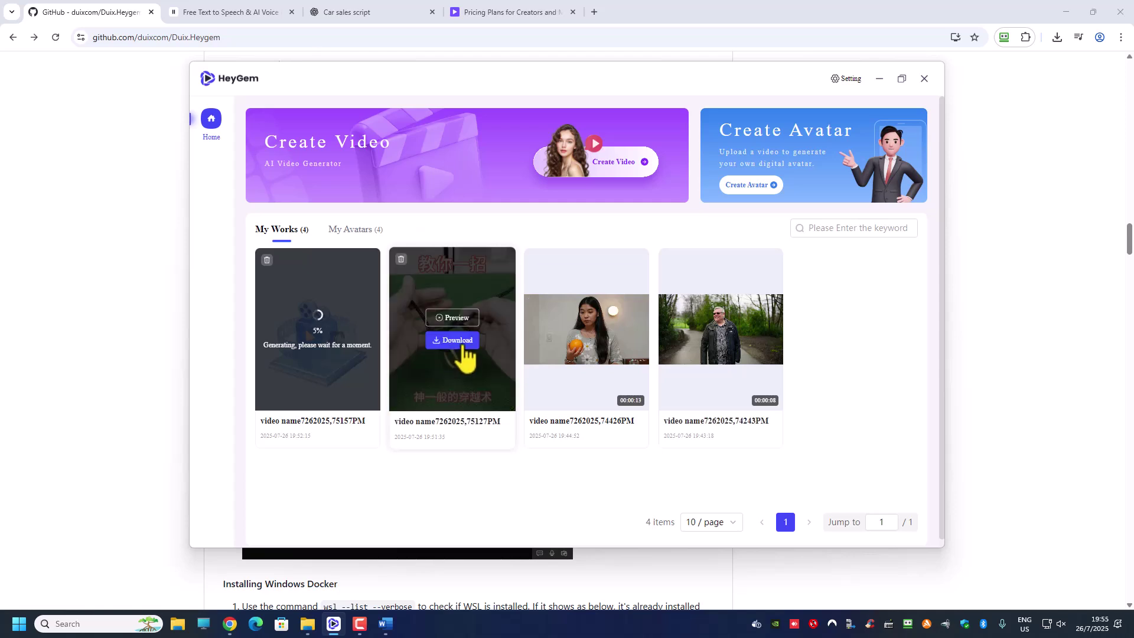
pyautogui.moveTo(540, 312)
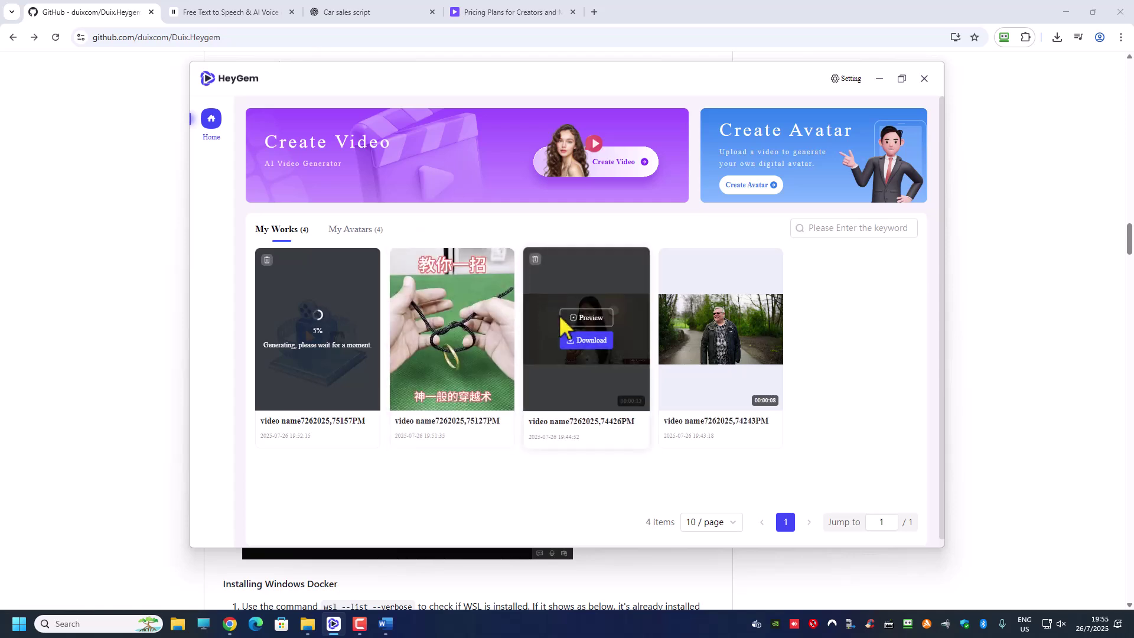
pyautogui.moveTo(724, 348)
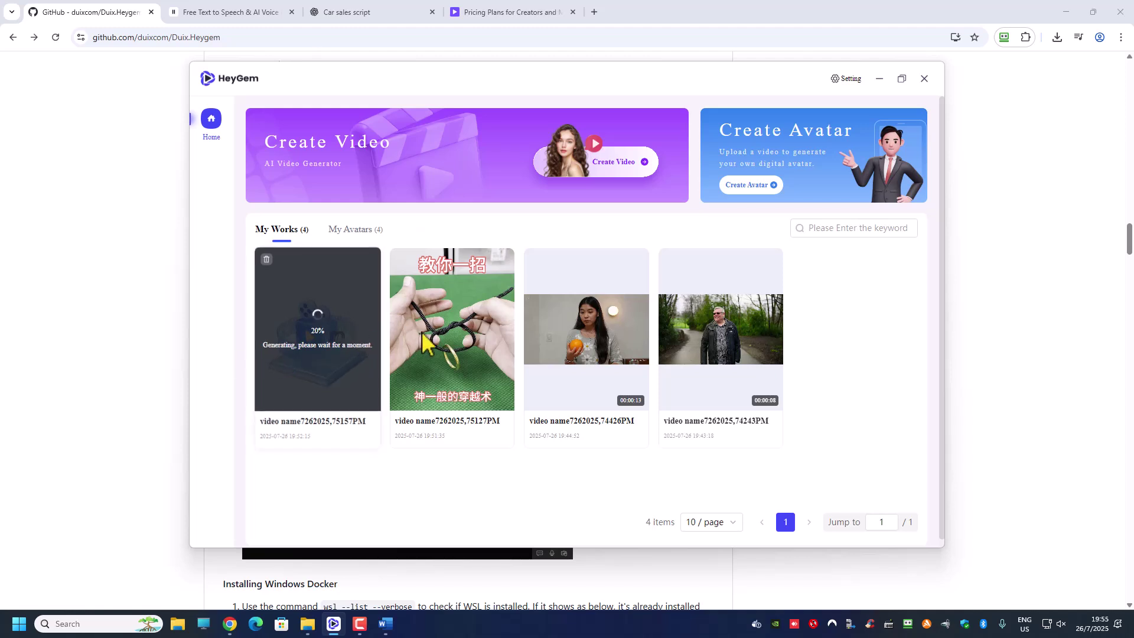
pyautogui.moveTo(444, 387)
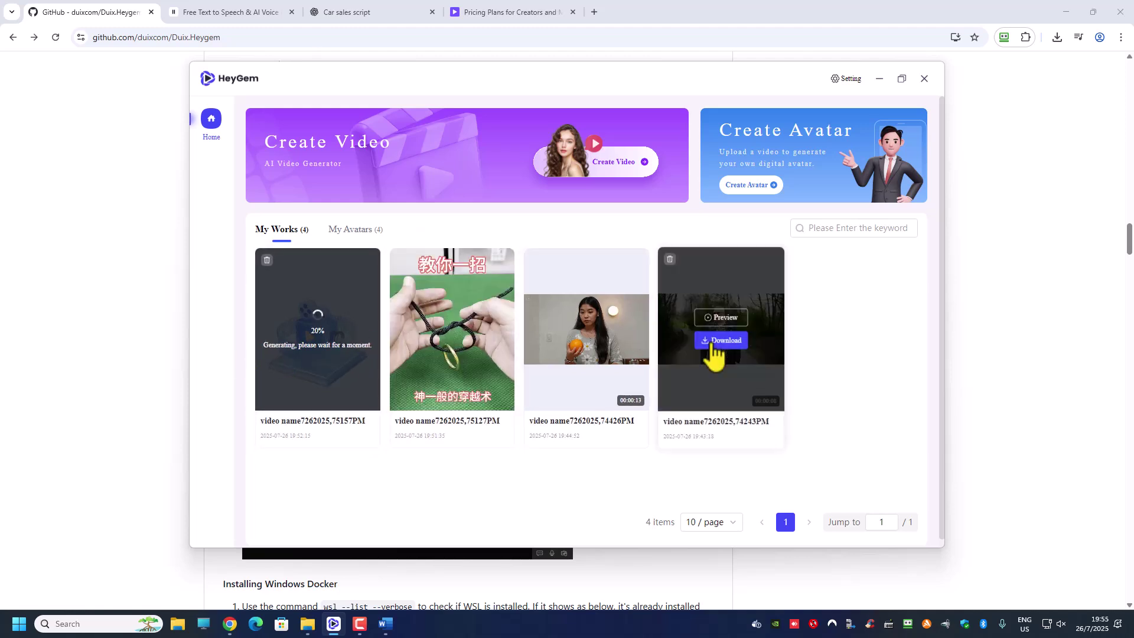
pyautogui.moveTo(584, 341)
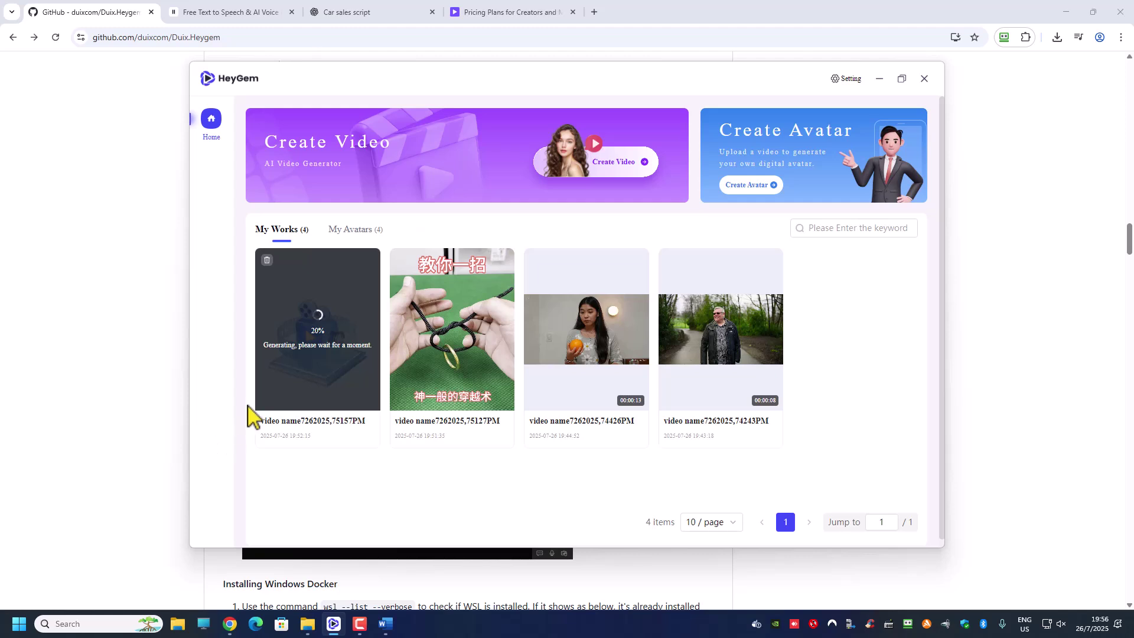
pyautogui.moveTo(755, 364)
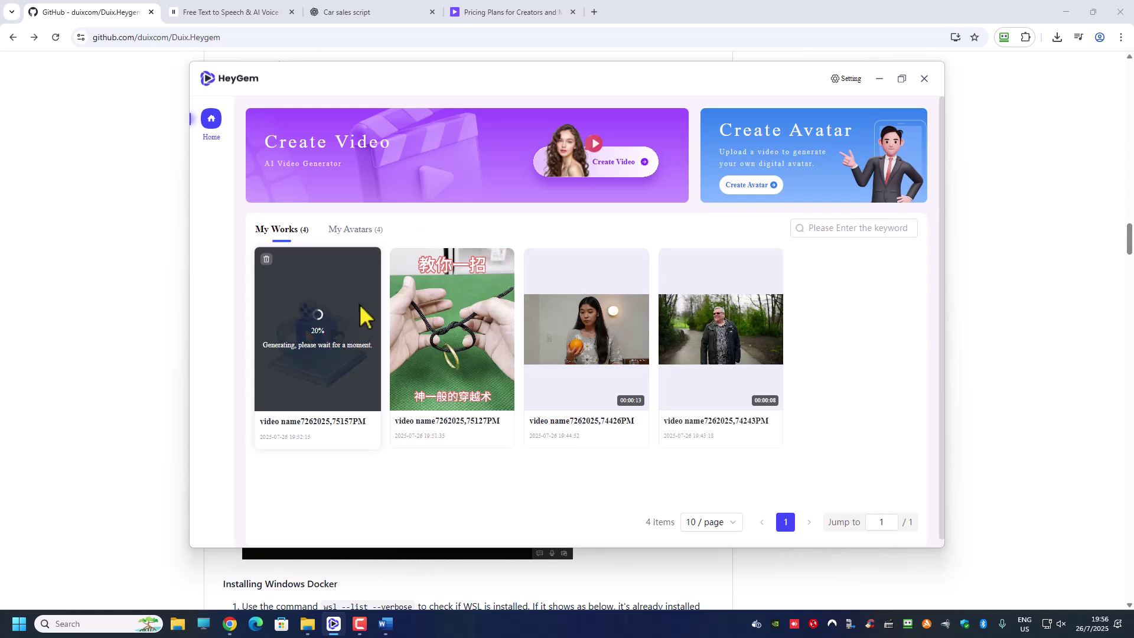
pyautogui.moveTo(567, 378)
pyautogui.moveTo(422, 357)
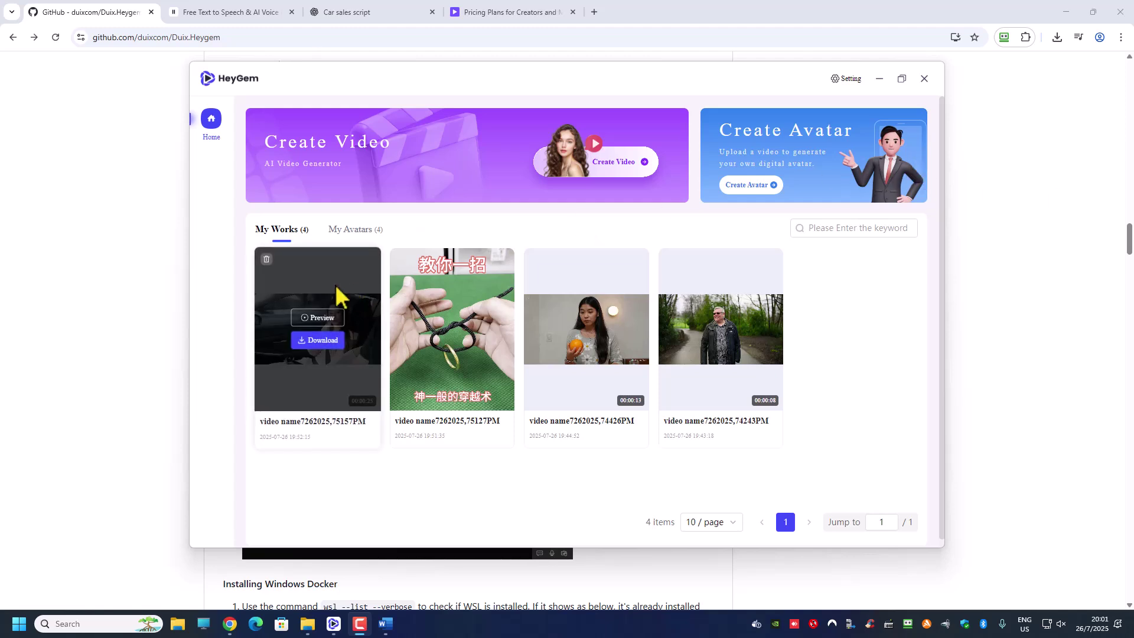
pyautogui.moveTo(434, 387)
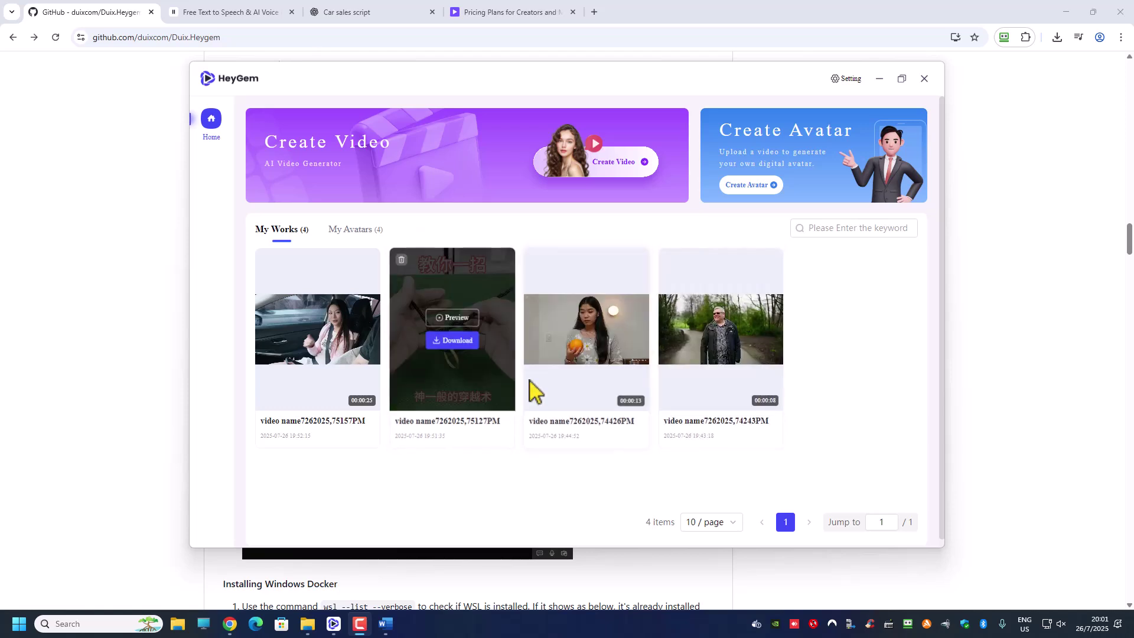
pyautogui.moveTo(664, 348)
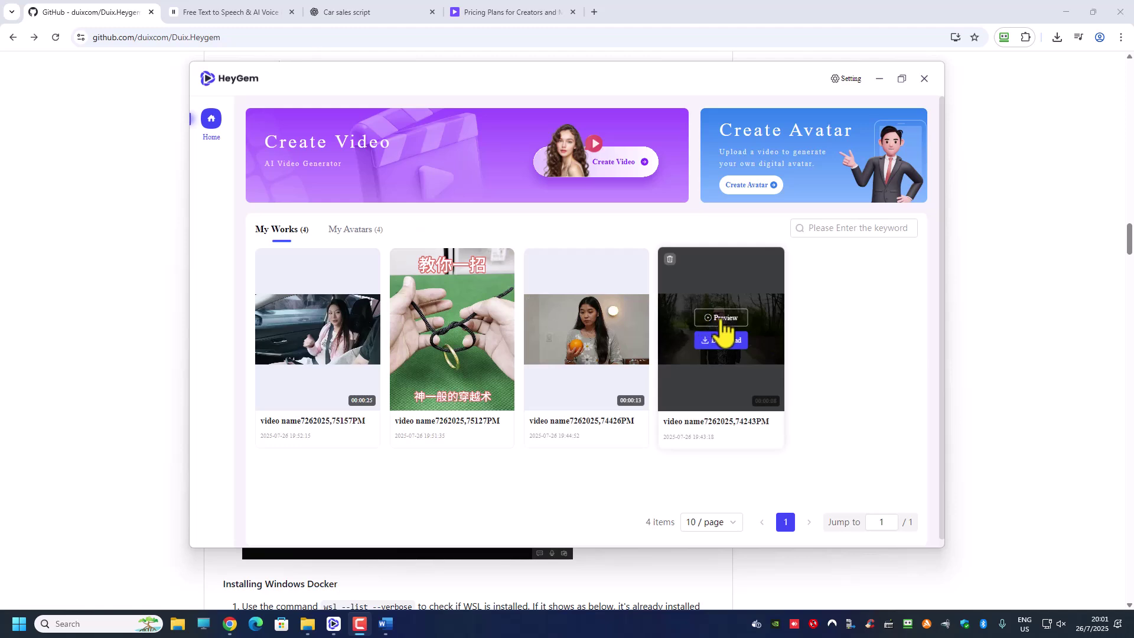
pyautogui.moveTo(467, 358)
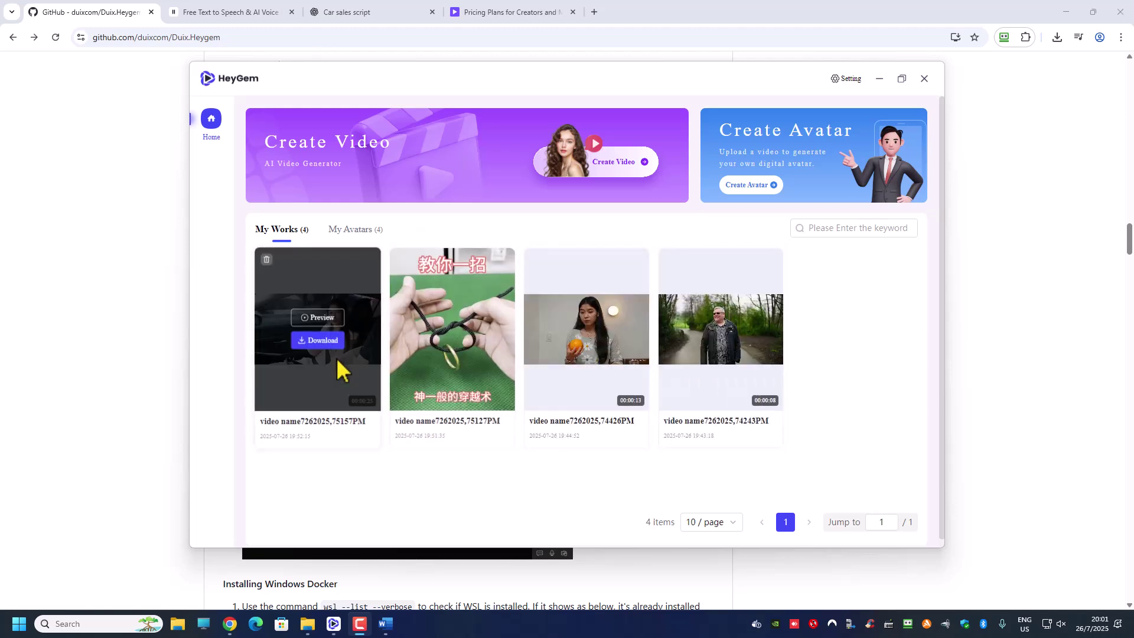
pyautogui.moveTo(614, 331)
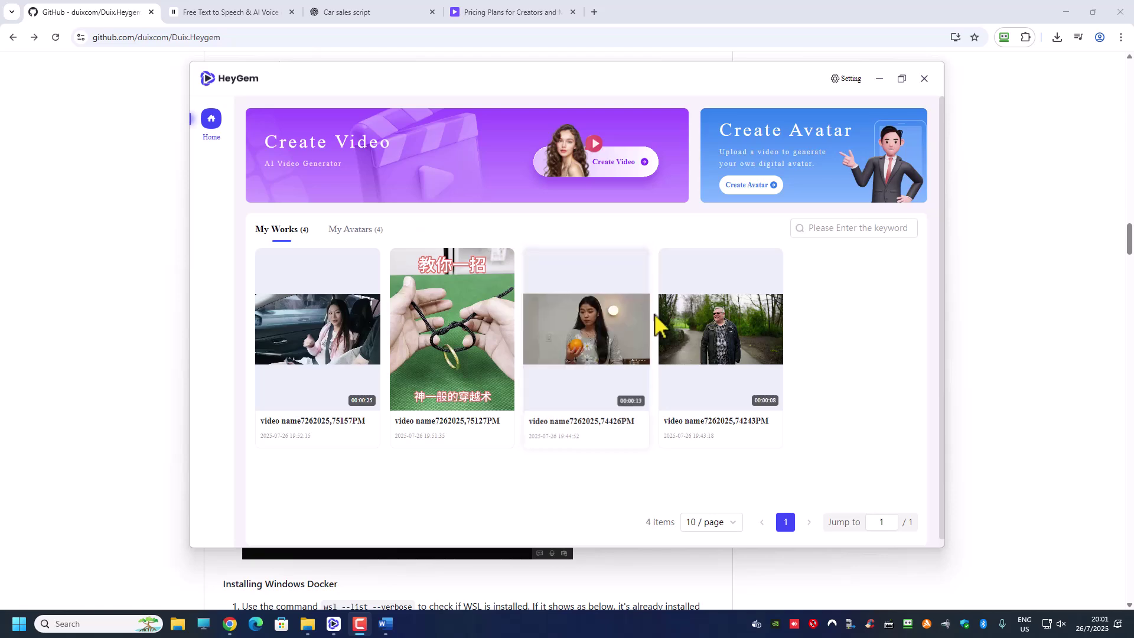
# - Preview the generated video of the man in the park in full screen and close the preview
pyautogui.click(719, 319)
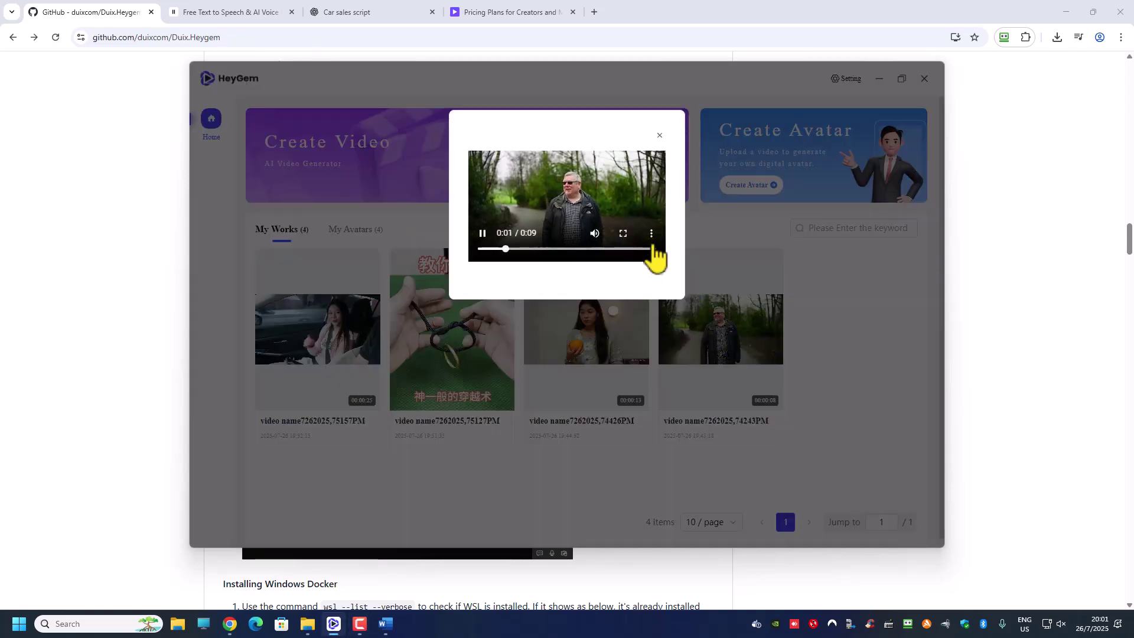
pyautogui.click(623, 232)
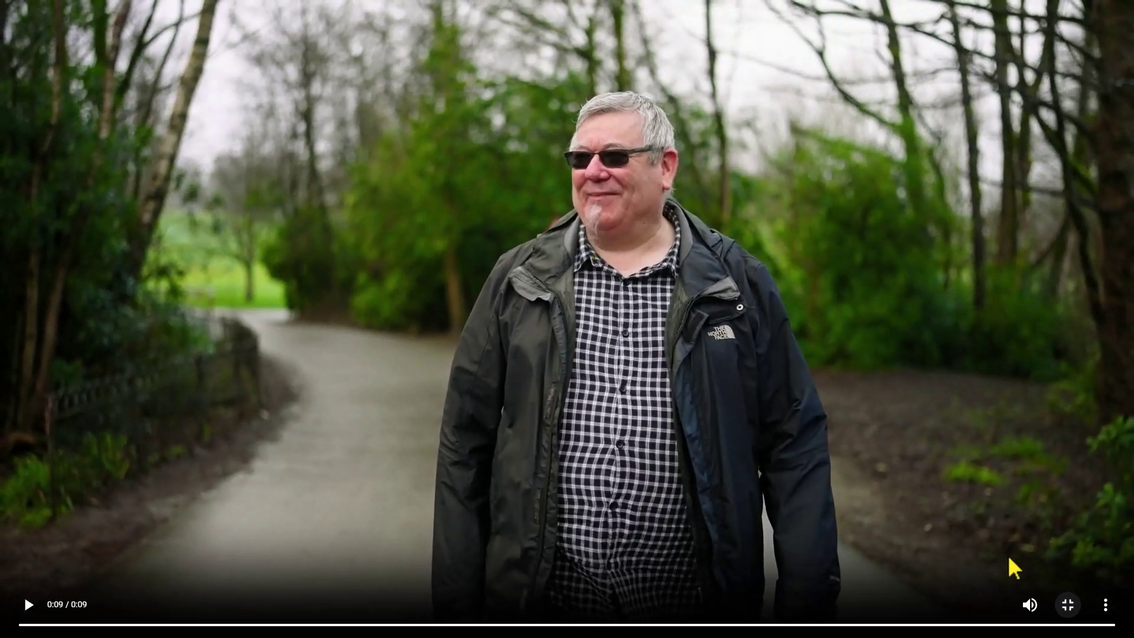
pyautogui.click(1068, 605)
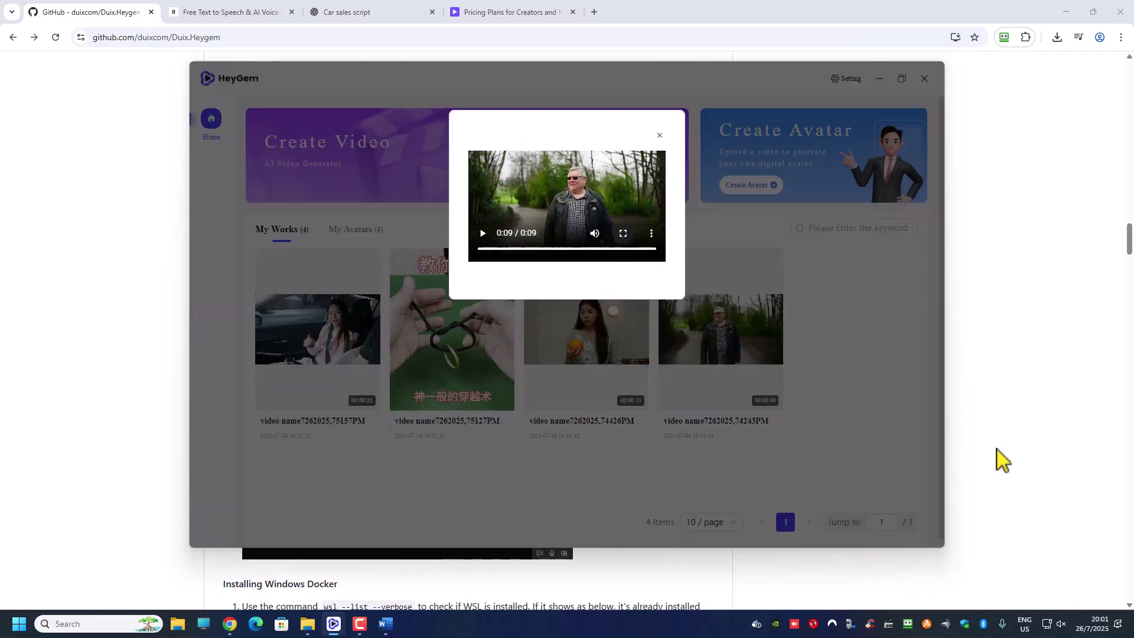
pyautogui.click(659, 136)
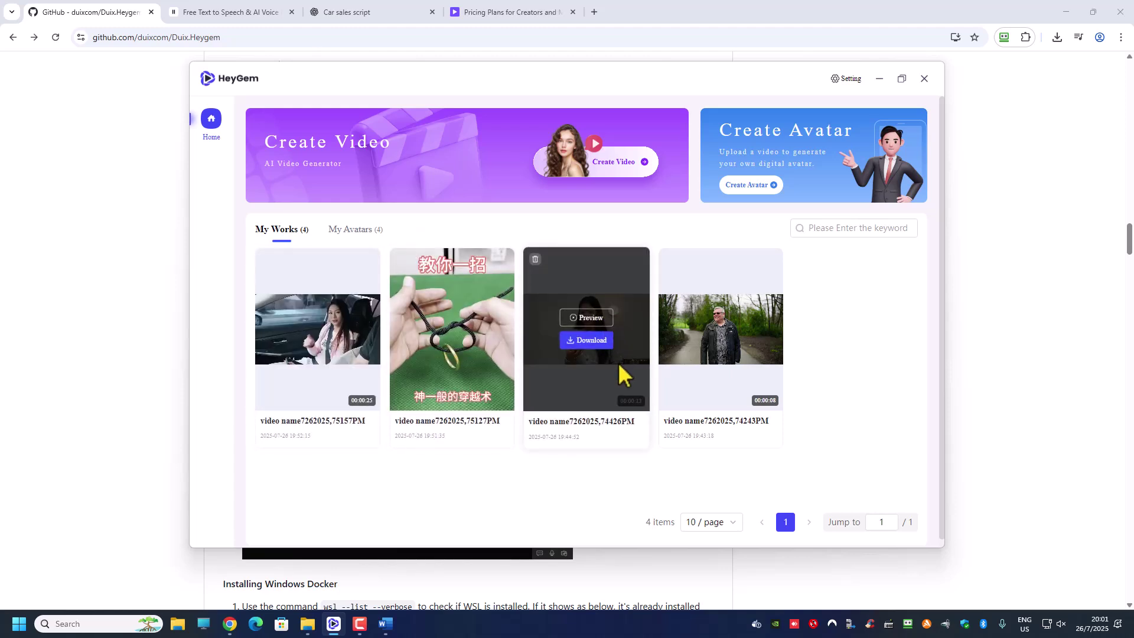
# - Preview the generated video of the woman holding an orange in full screen and close the preview
pyautogui.click(588, 319)
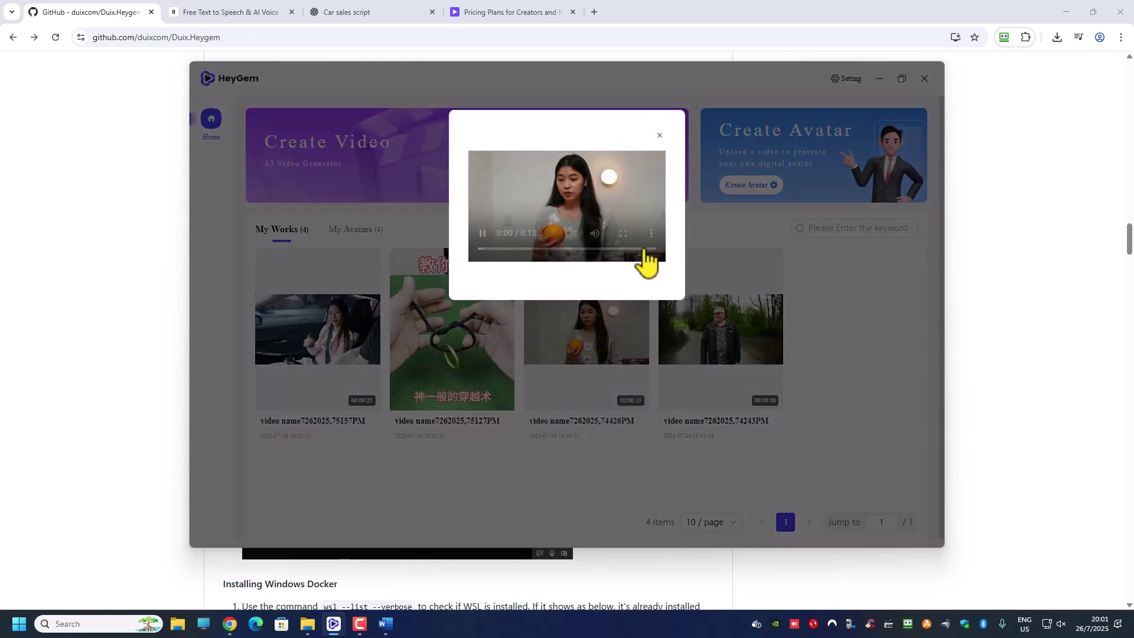
pyautogui.click(626, 236)
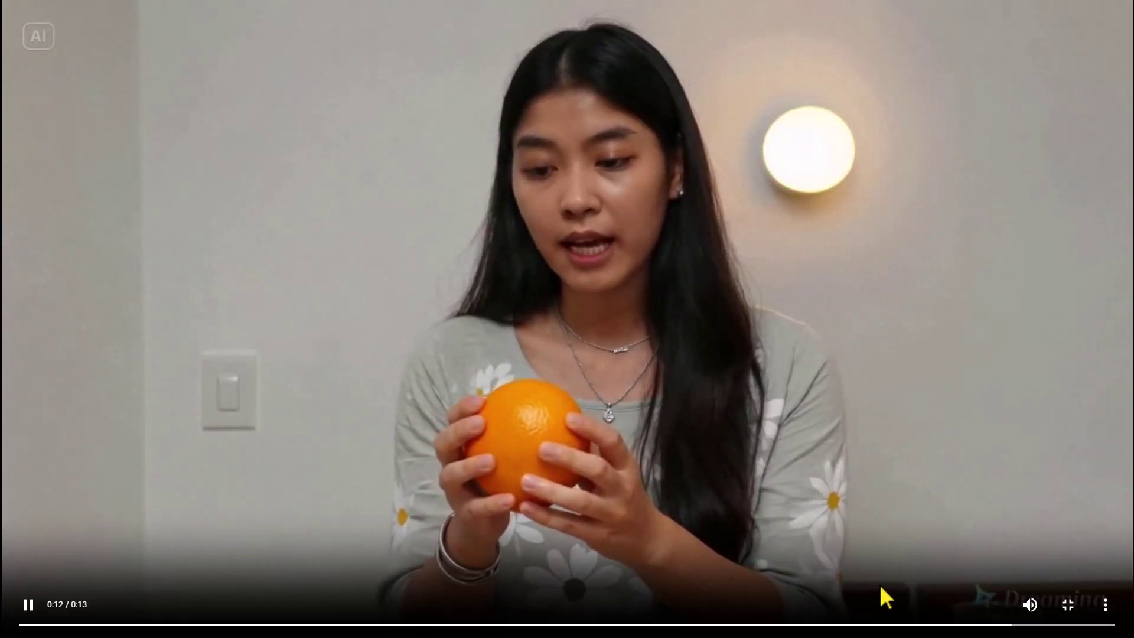
pyautogui.click(1068, 605)
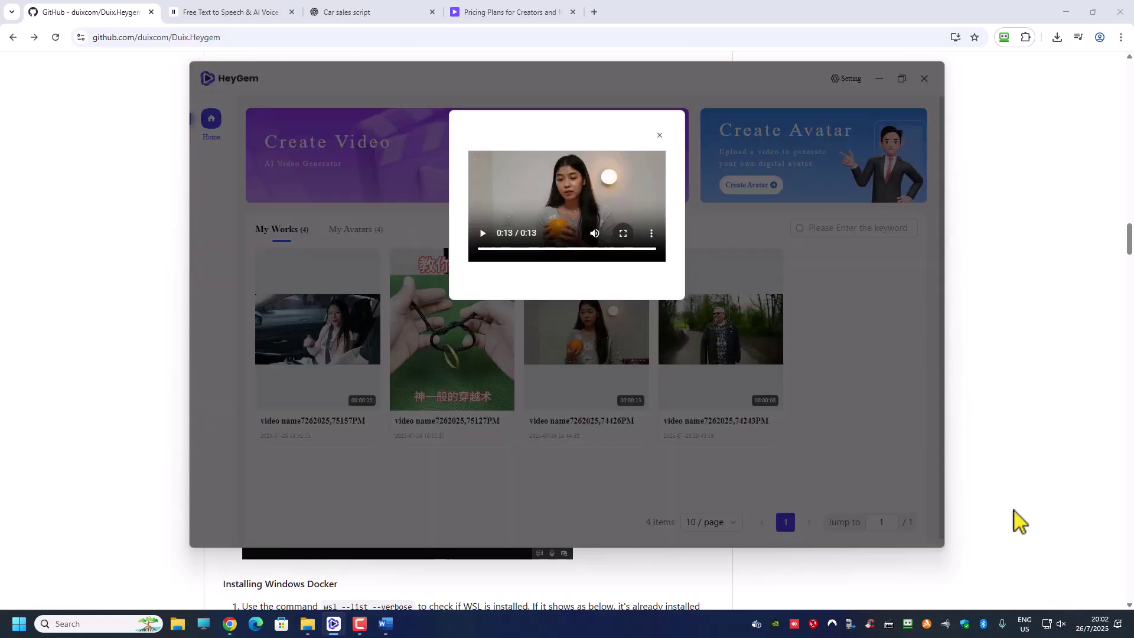
pyautogui.click(660, 135)
# - Play the source clip magic (2).mp4 from the "testing video and file" folder, replay it from the start, and close the player
pyautogui.moveTo(307, 624)
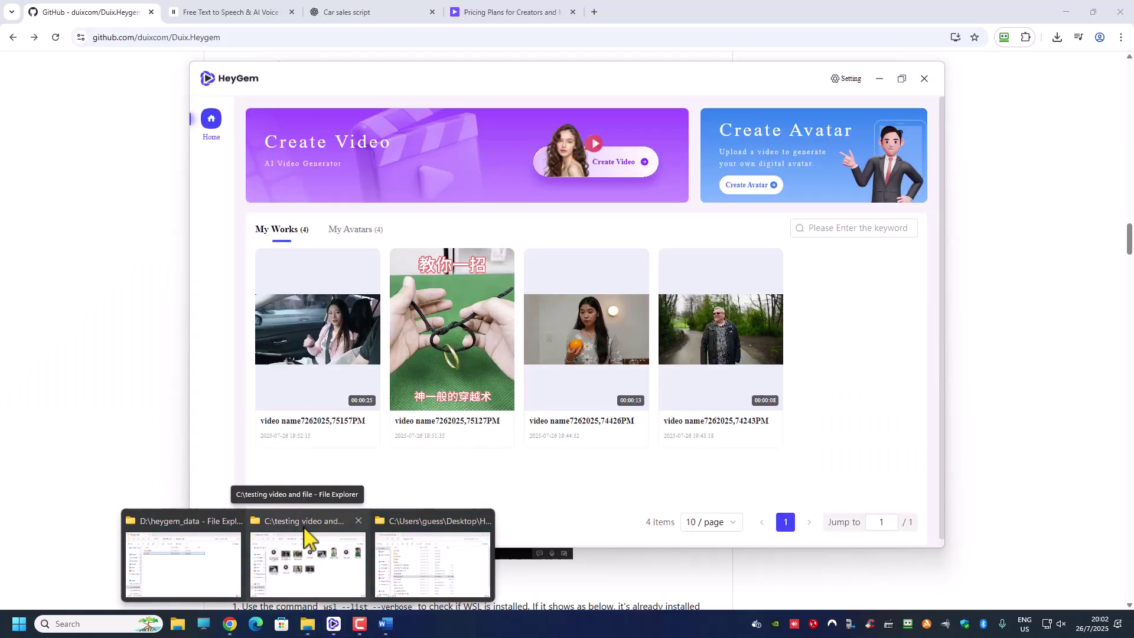
pyautogui.click(304, 539)
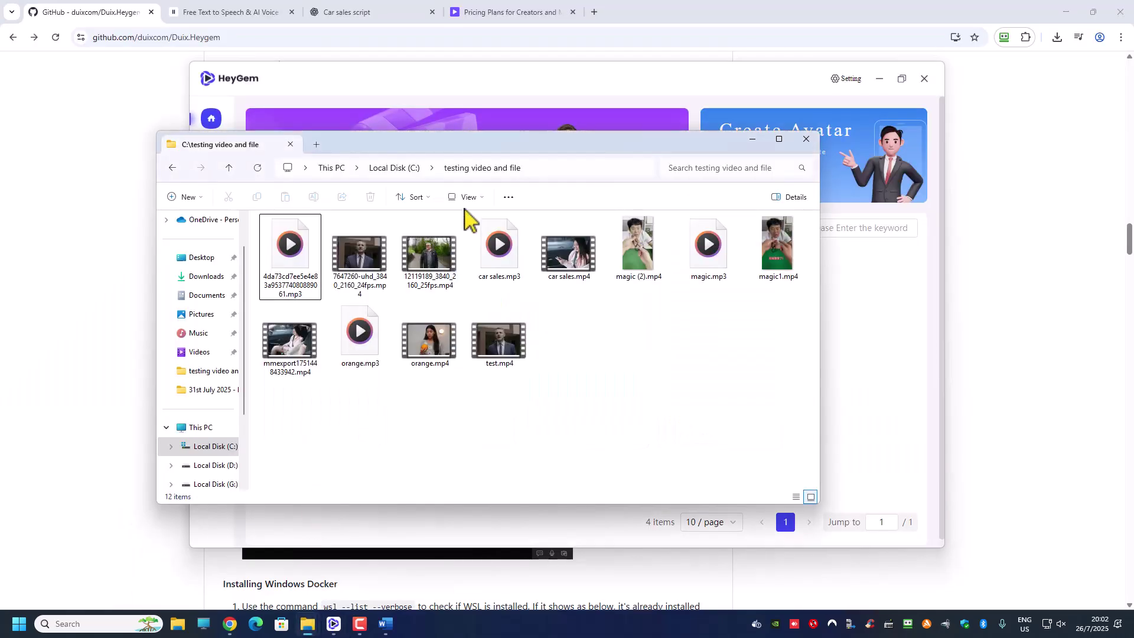
pyautogui.doubleClick(639, 257)
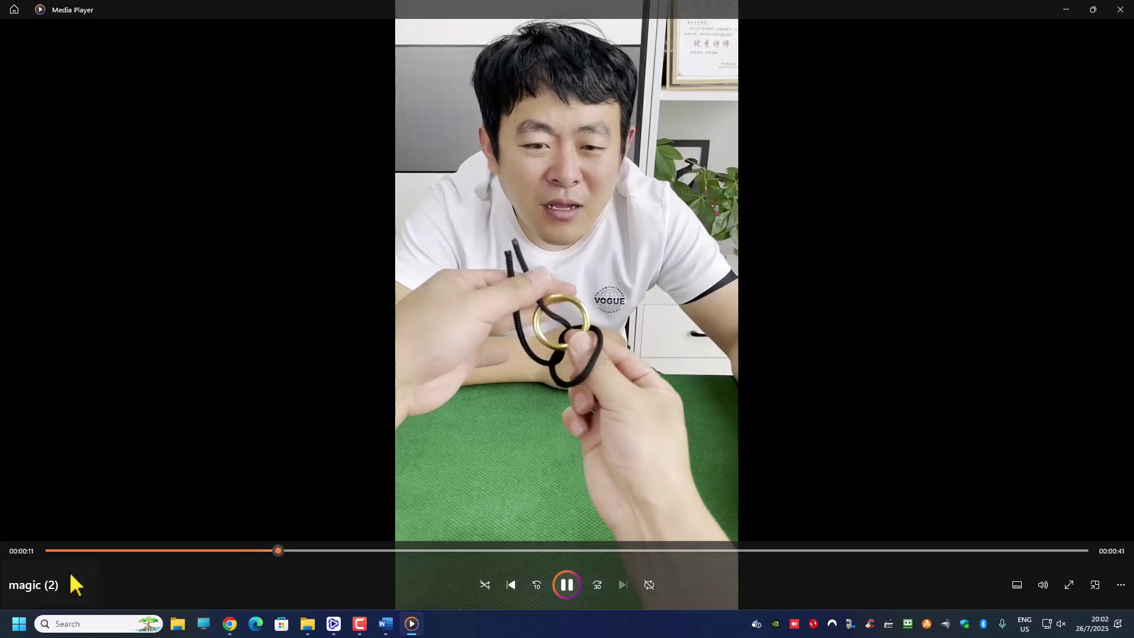
pyautogui.moveTo(65, 553); pyautogui.dragTo(33, 553)
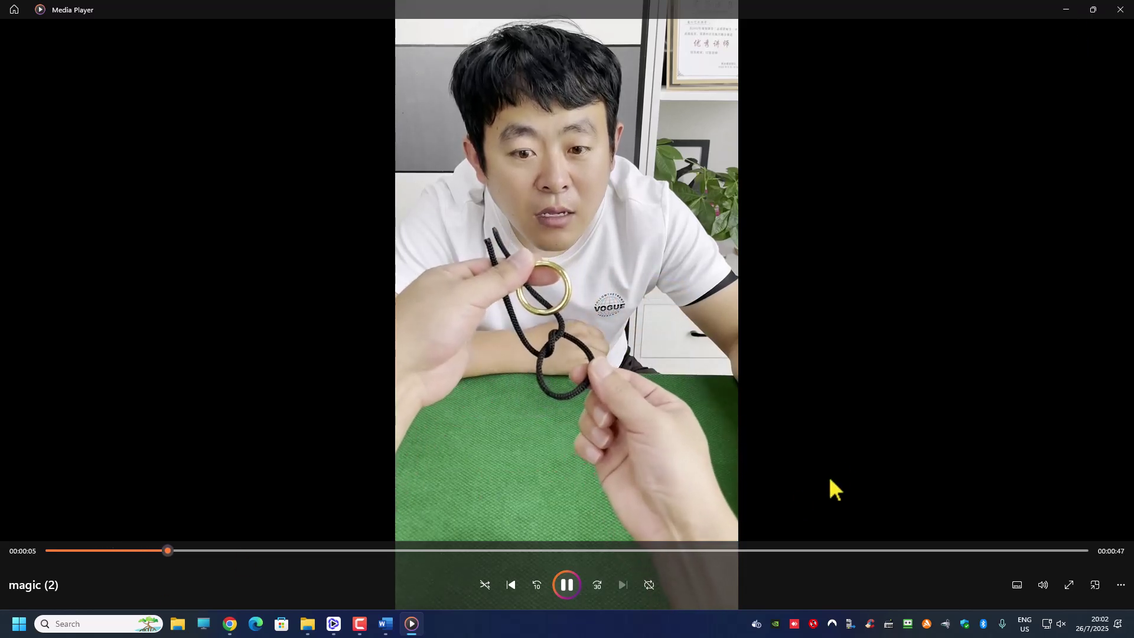
pyautogui.click(1121, 9)
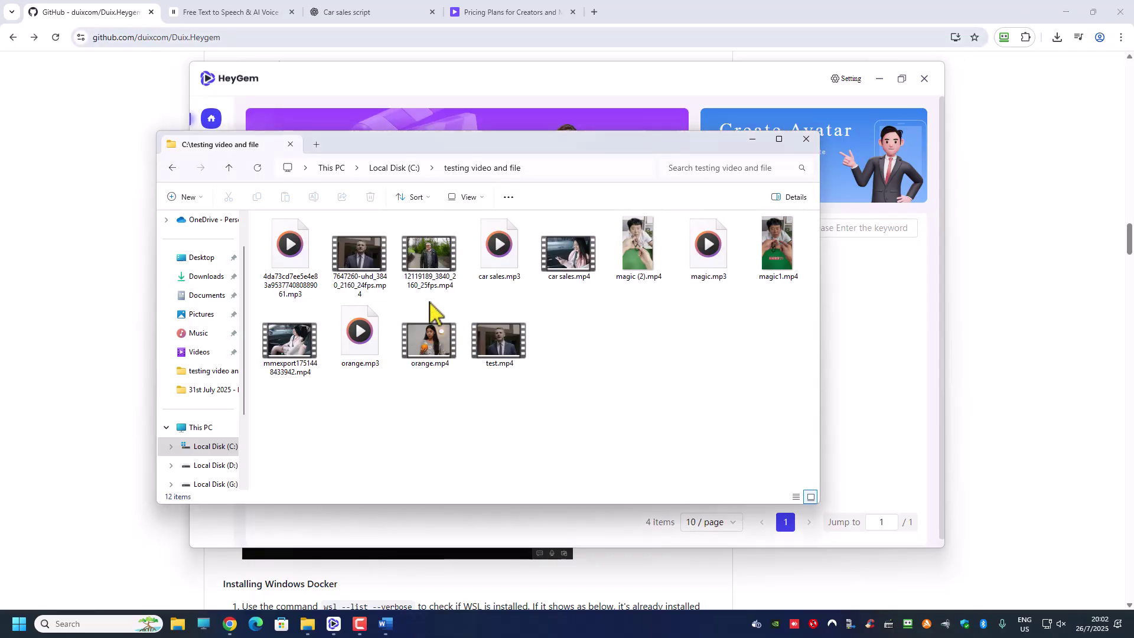
# - Return to HeyGem, preview the generated magic trick video in full screen, and close the preview
pyautogui.click(845, 380)
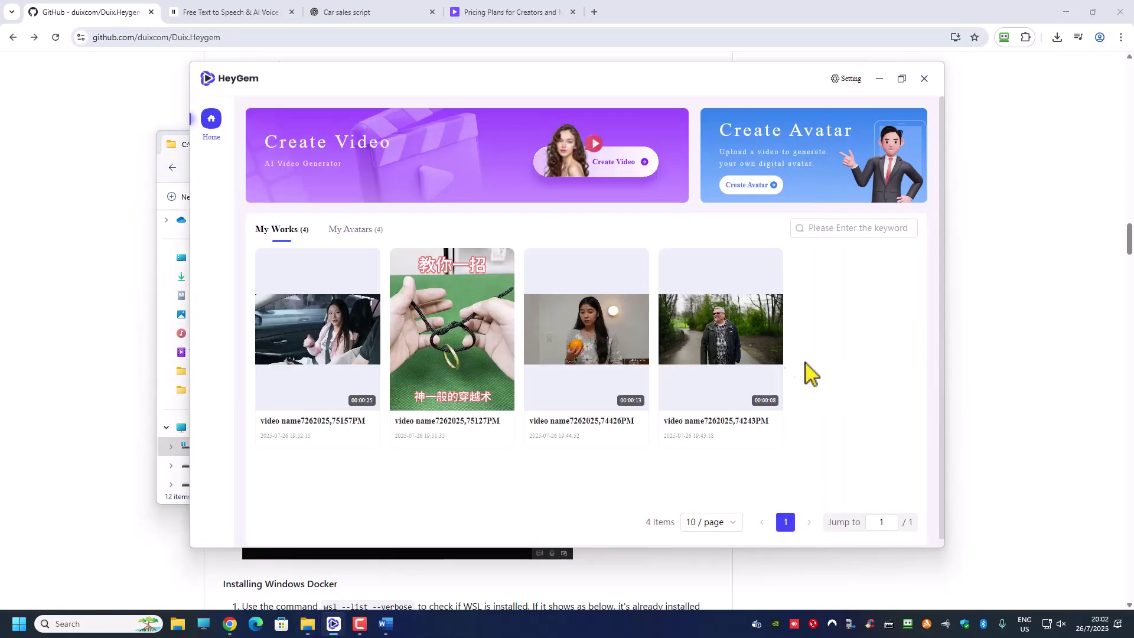
pyautogui.moveTo(447, 361)
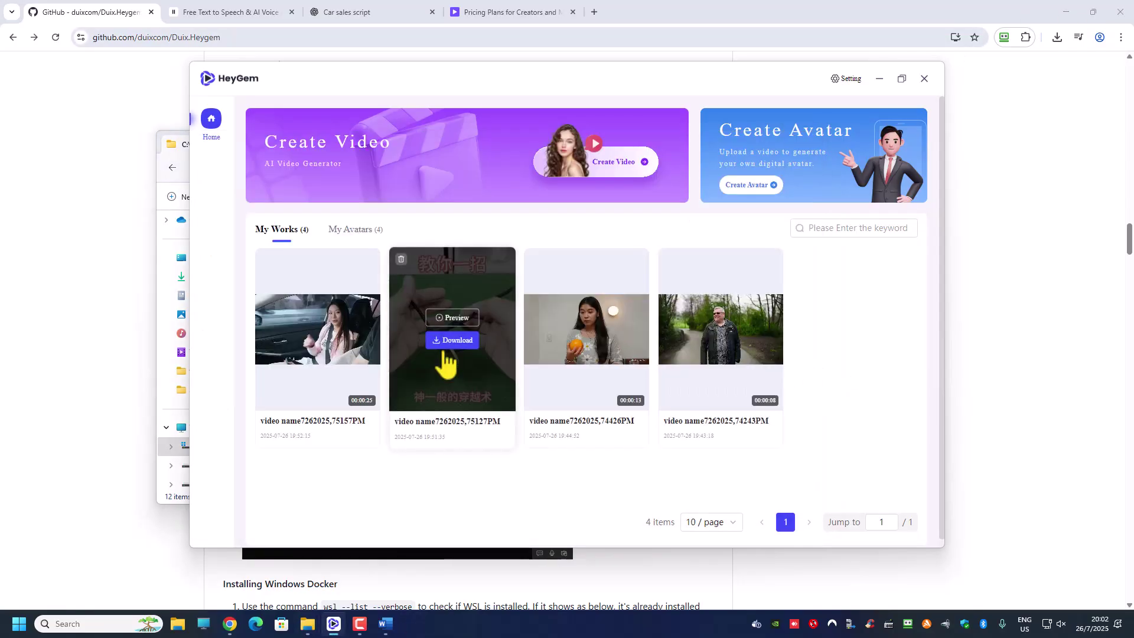
pyautogui.click(456, 320)
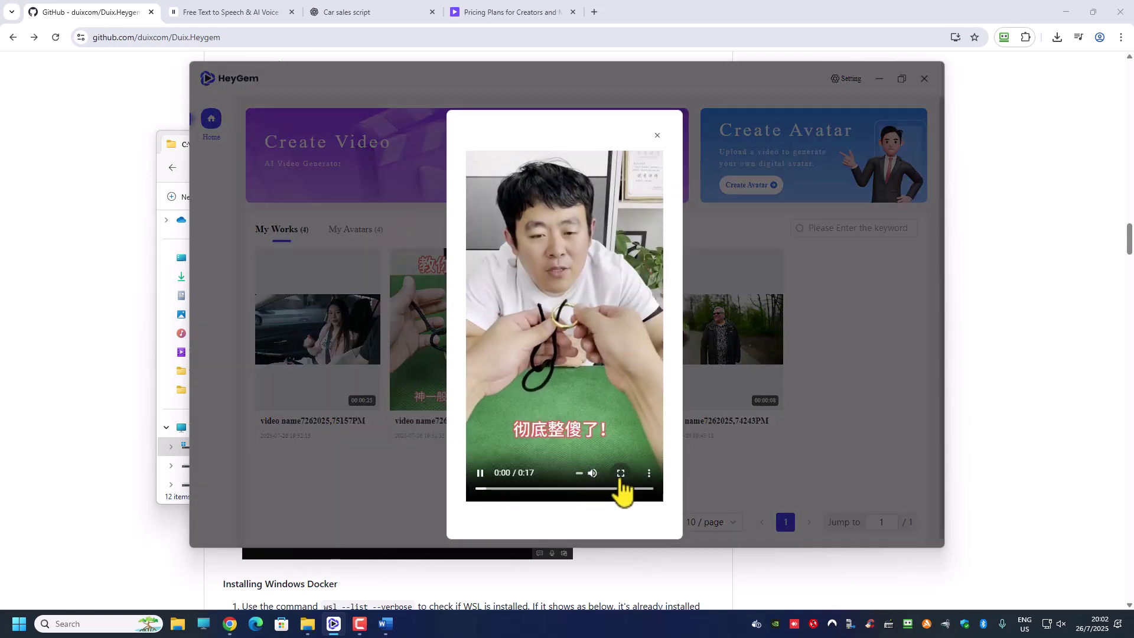
pyautogui.click(621, 473)
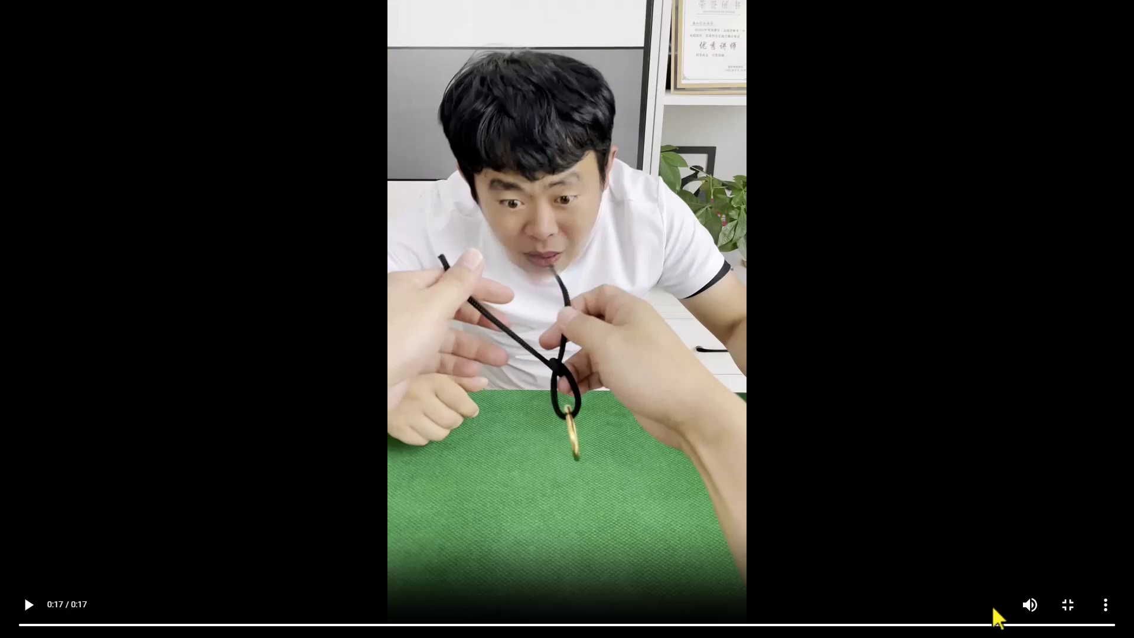
pyautogui.click(1067, 605)
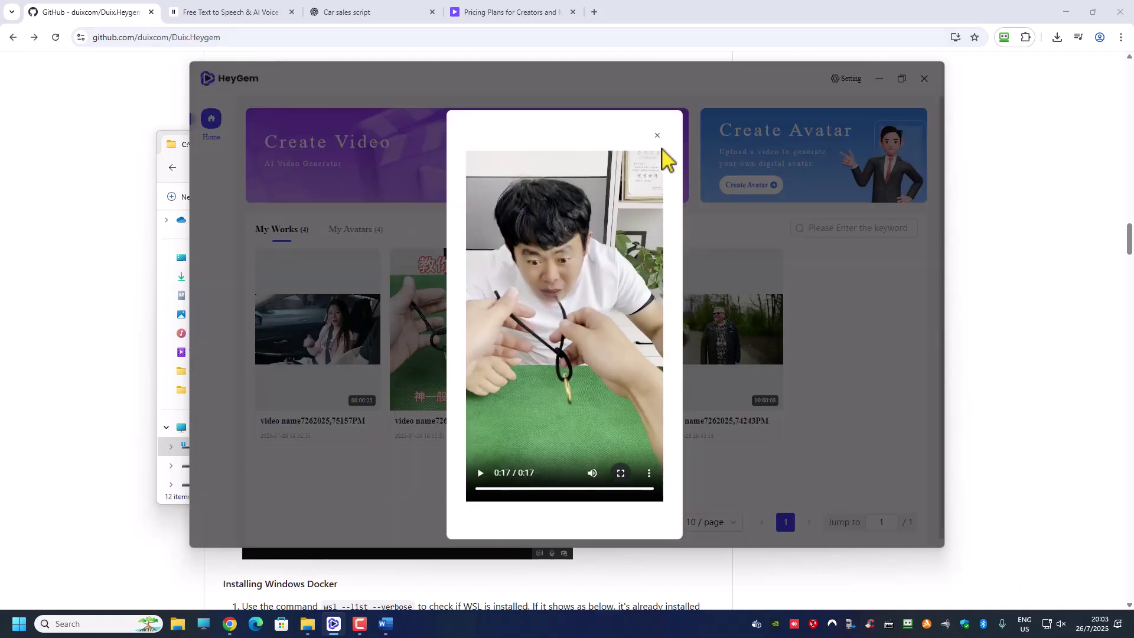
pyautogui.click(658, 135)
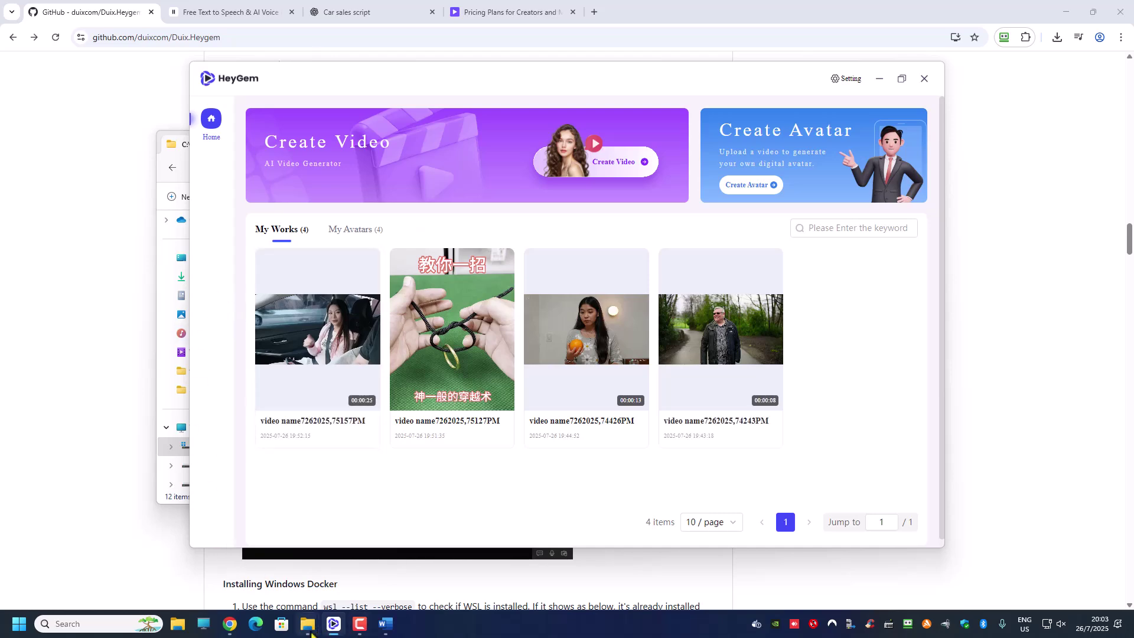
# - Play the source clip car sales.mp4 from the "testing video and file" folder and close the player
pyautogui.moveTo(311, 630)
pyautogui.click(350, 578)
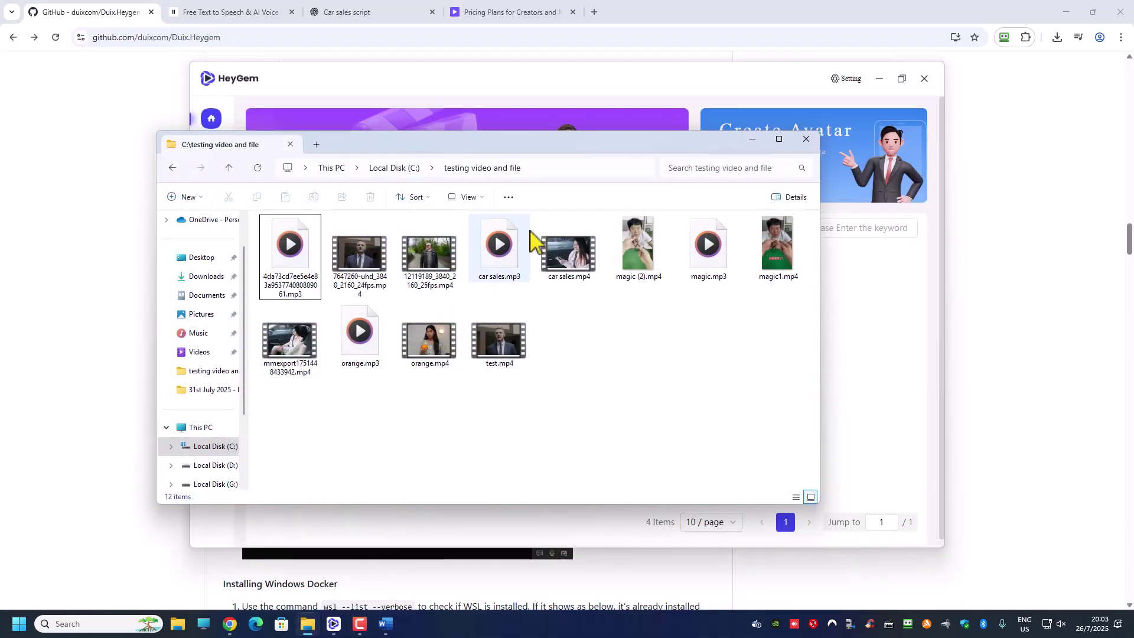
pyautogui.doubleClick(564, 263)
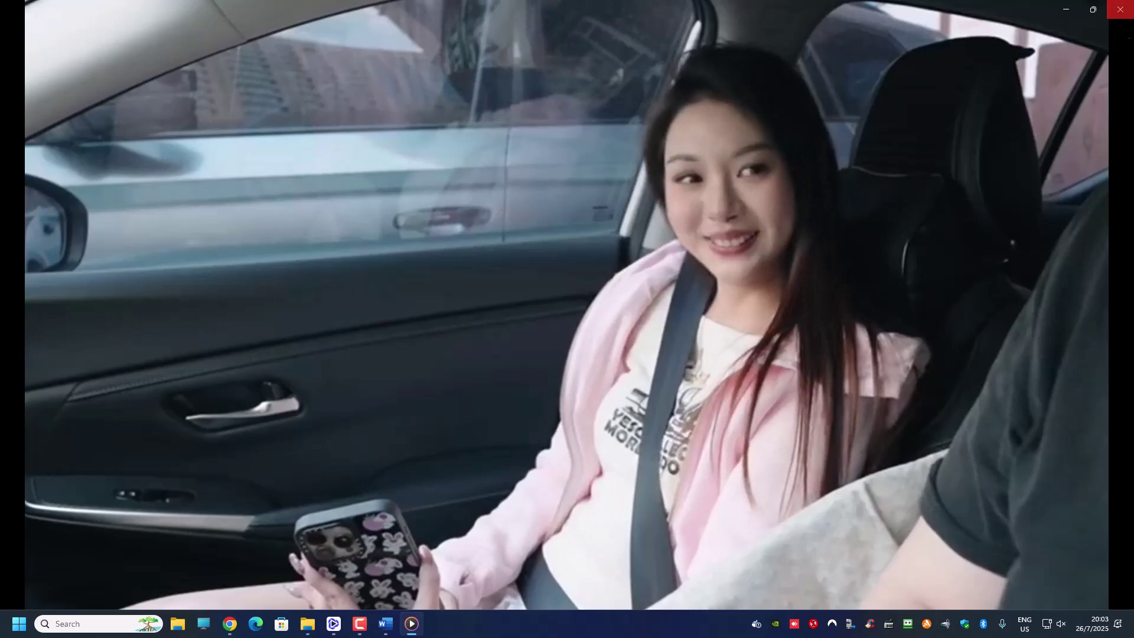
pyautogui.click(1120, 18)
# - Return to HeyGem and preview the generated car sales video in full screen
pyautogui.click(850, 387)
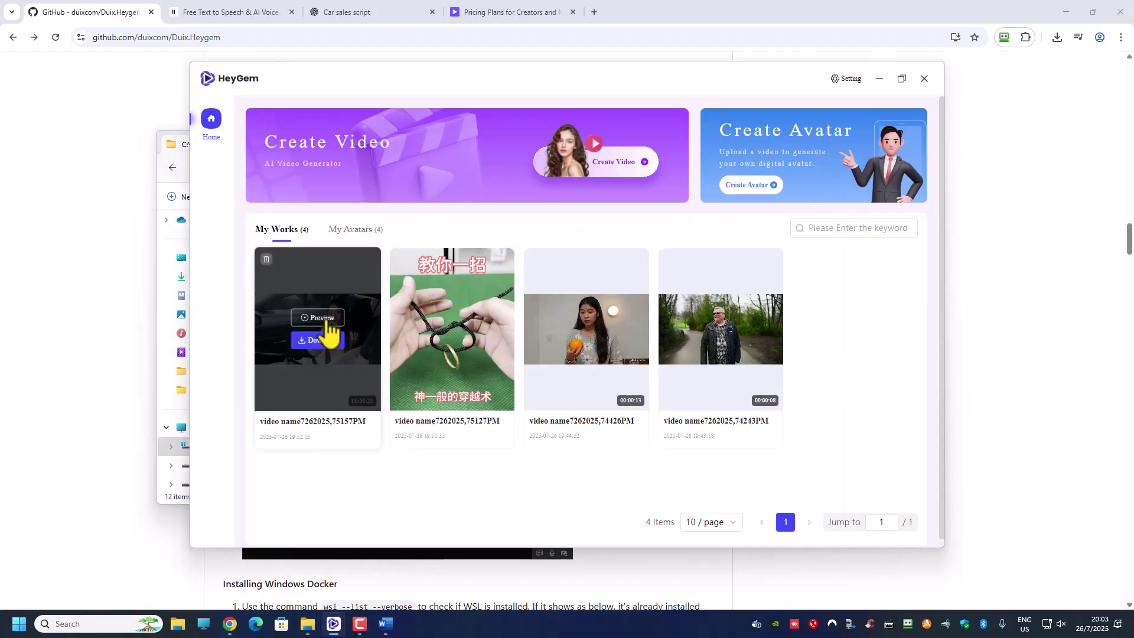
pyautogui.click(322, 318)
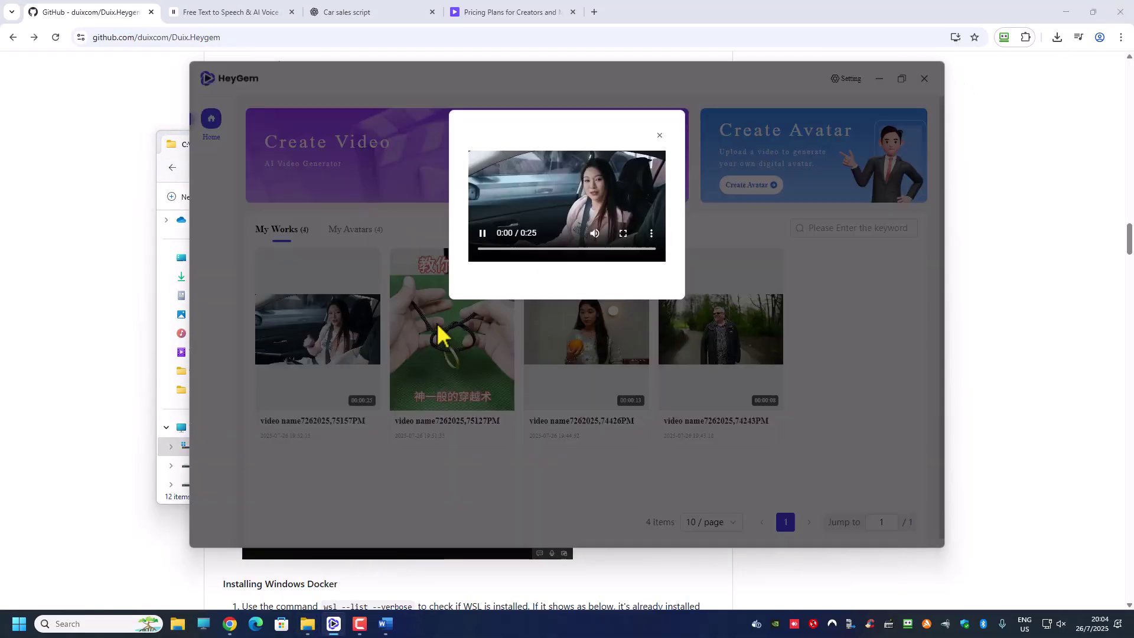
pyautogui.click(623, 233)
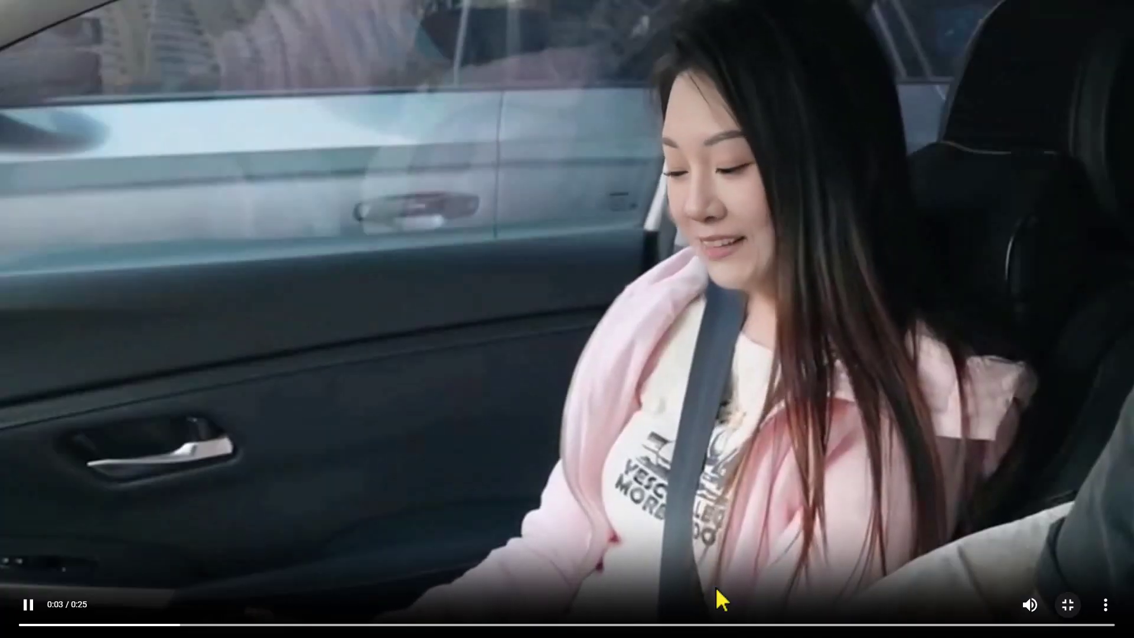